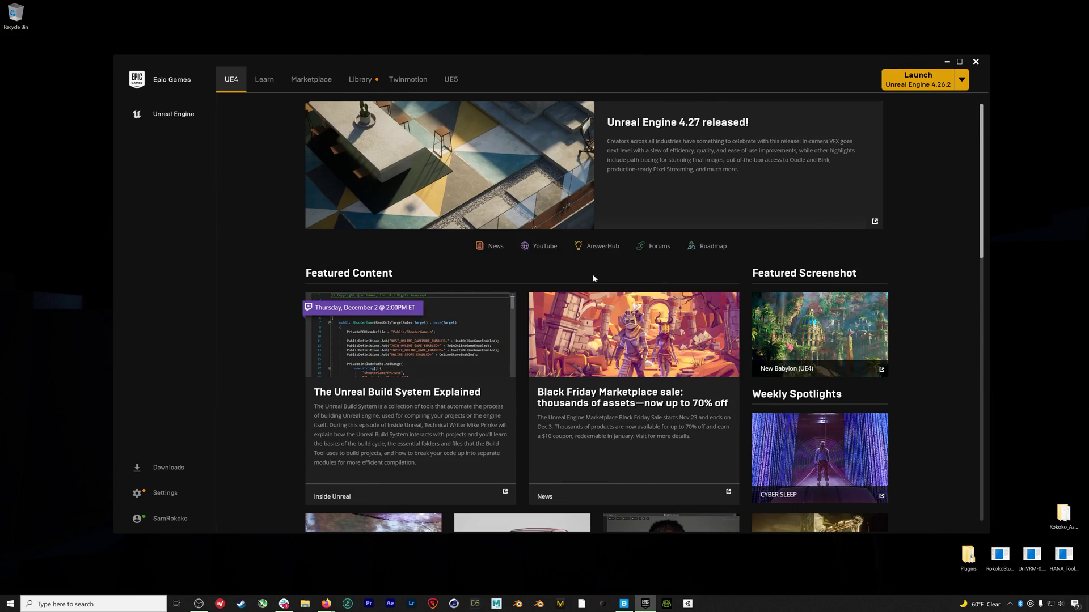
# Search the Epic Games Marketplace for 'rokoko' to find Rokoko Studio Live
pyautogui.click(311, 80)
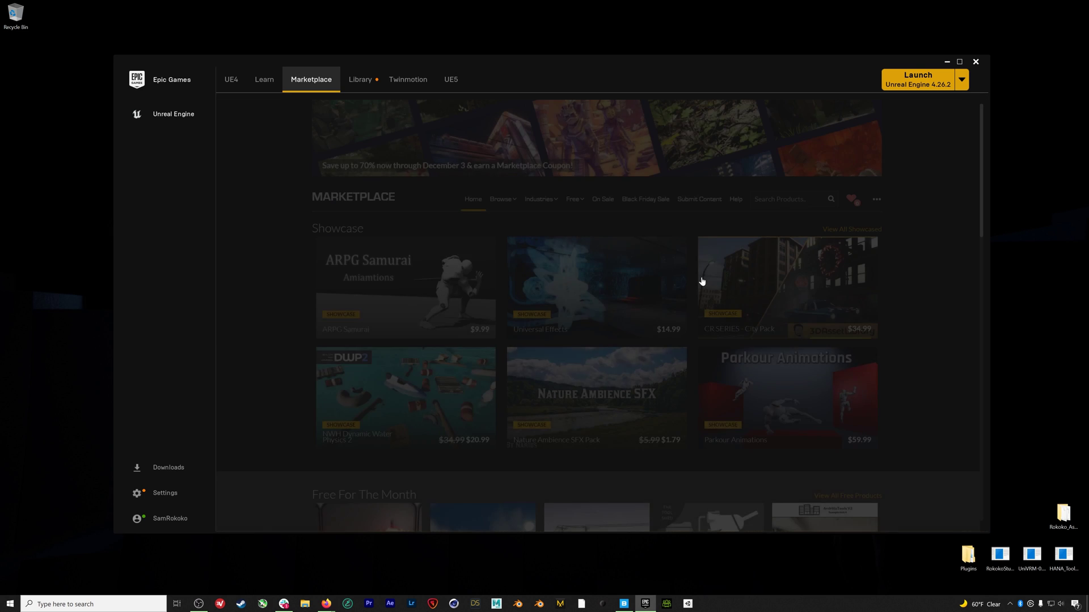
pyautogui.write('r')
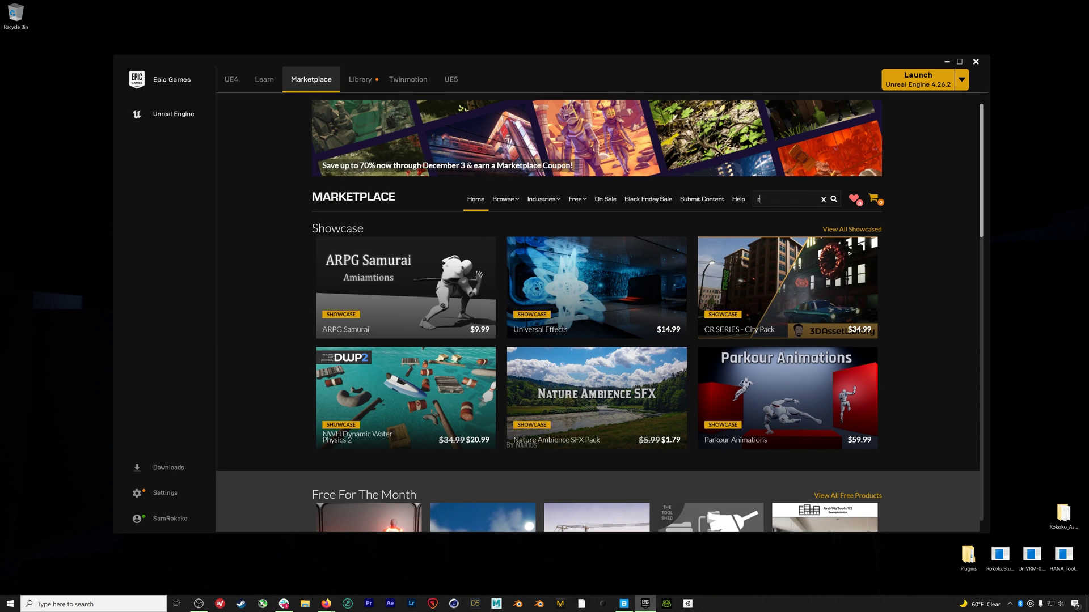
pyautogui.write('okoko')
pyautogui.press('Return')
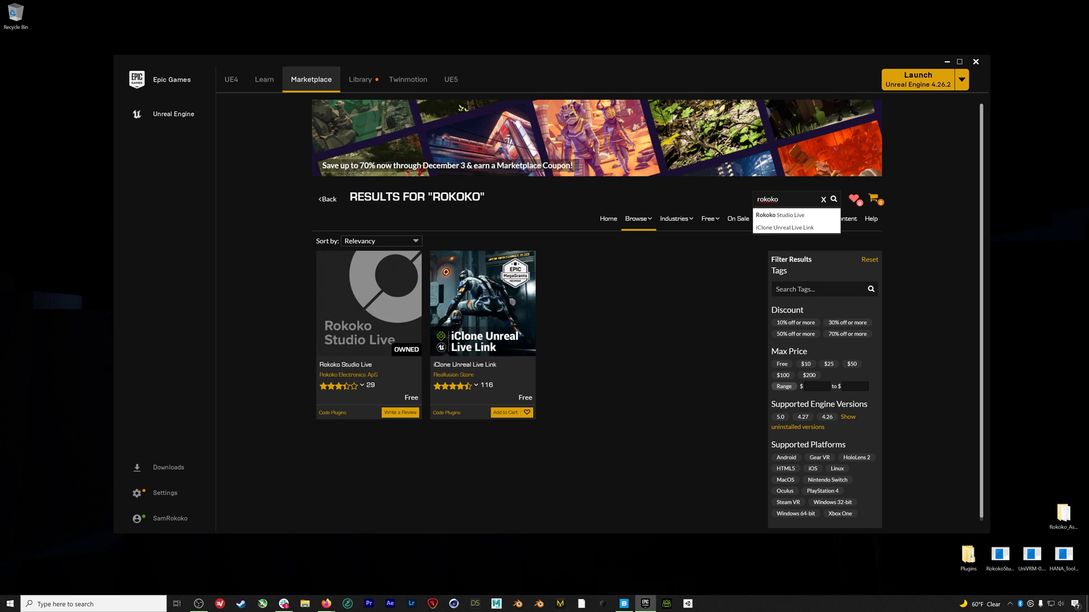
# Launch Unreal Engine 4.26.2 from the Epic Games Launcher
pyautogui.moveTo(386, 306)
pyautogui.click(926, 85)
pyautogui.click(926, 85)
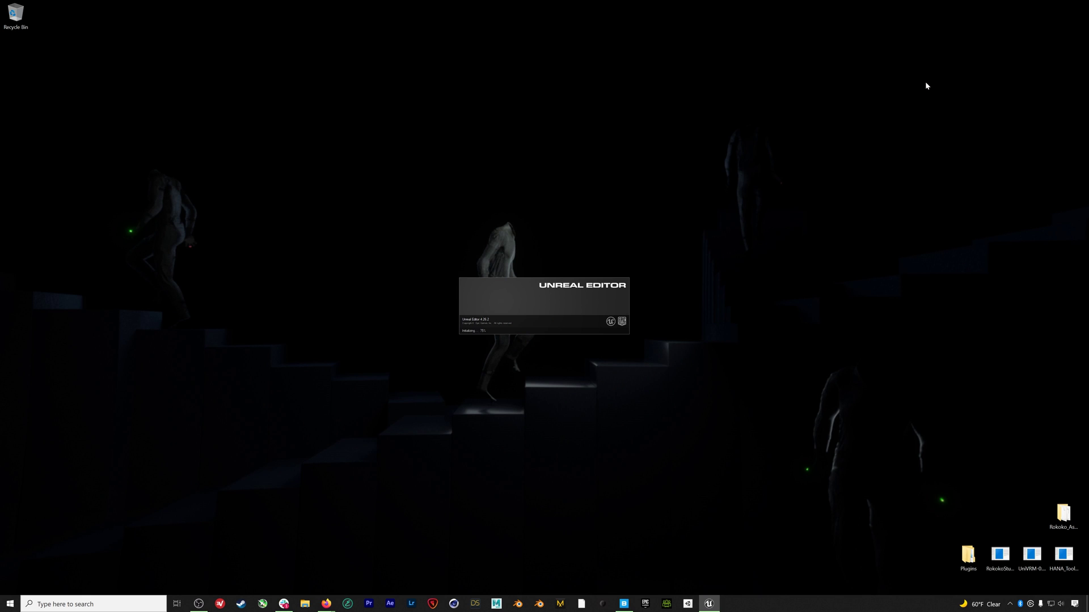
# Create the NataliaDemo project and reveal its Content folder in Explorer
pyautogui.click(465, 328)
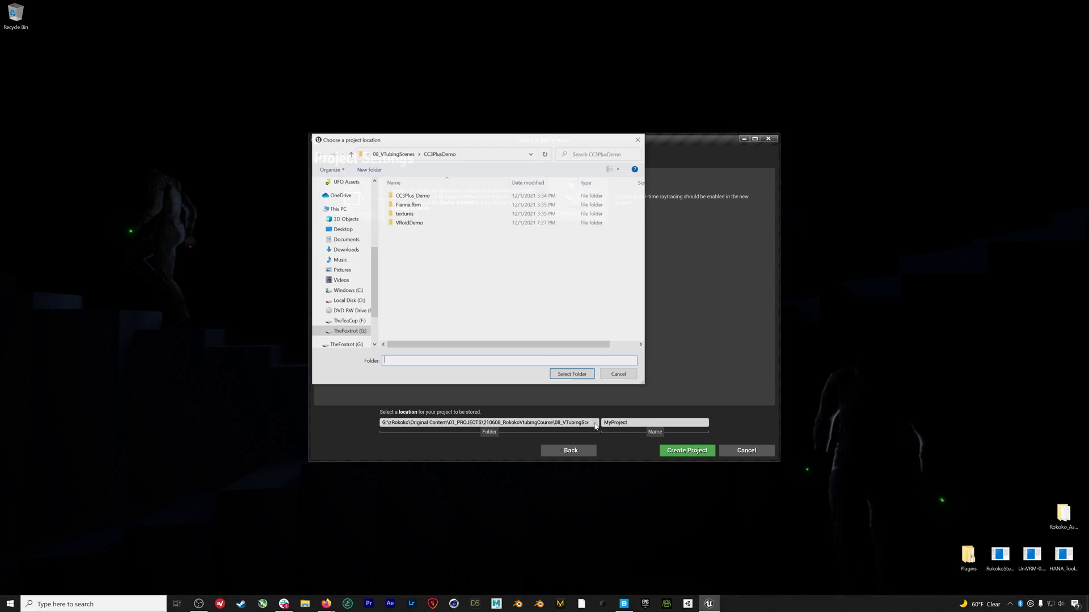
pyautogui.press('Return')
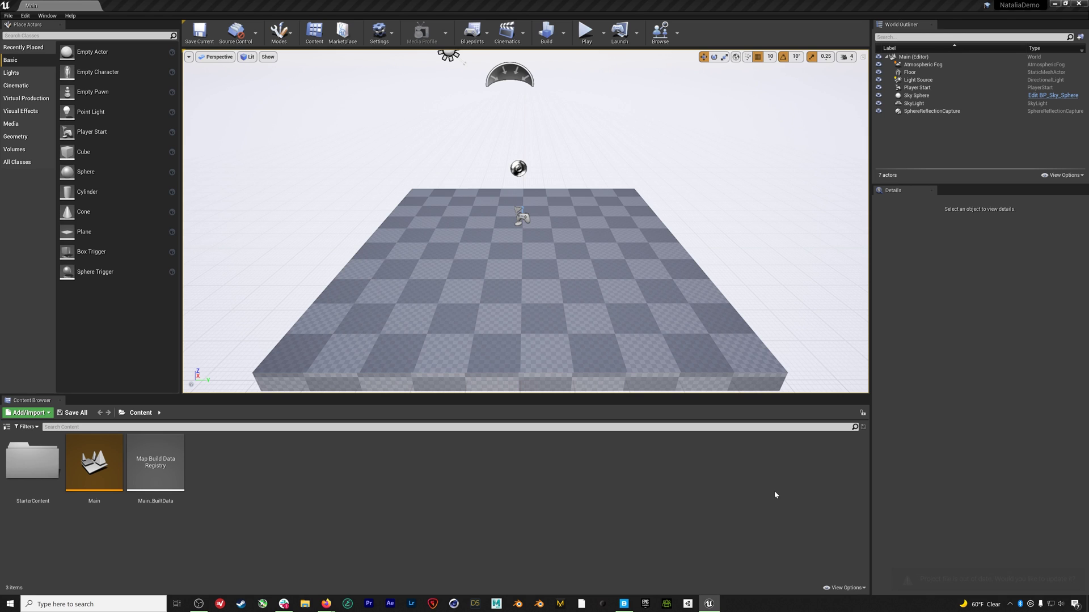
pyautogui.rightClick(99, 468)
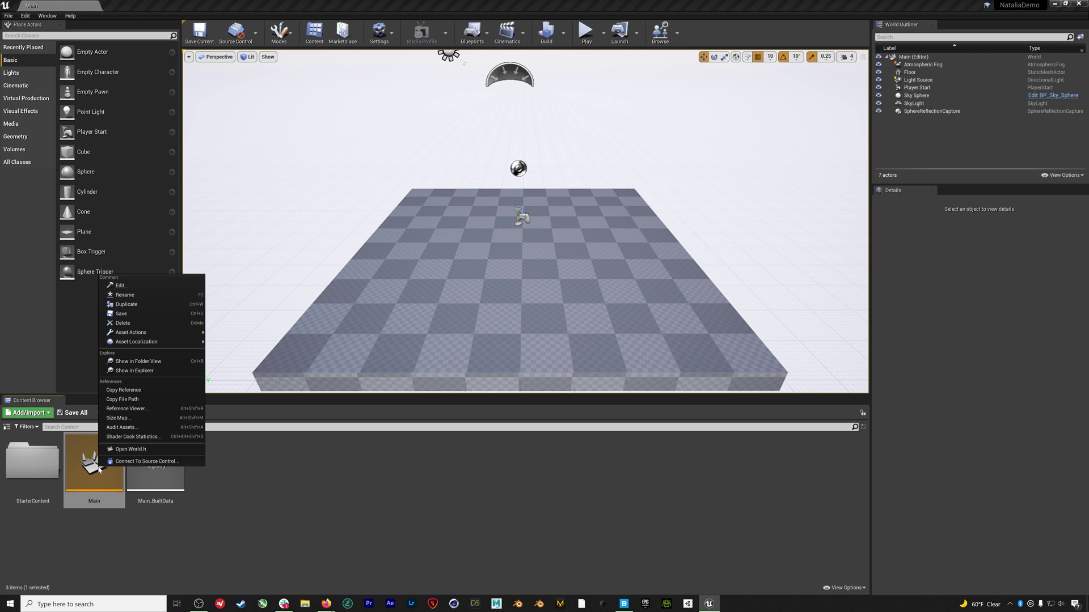
pyautogui.click(137, 370)
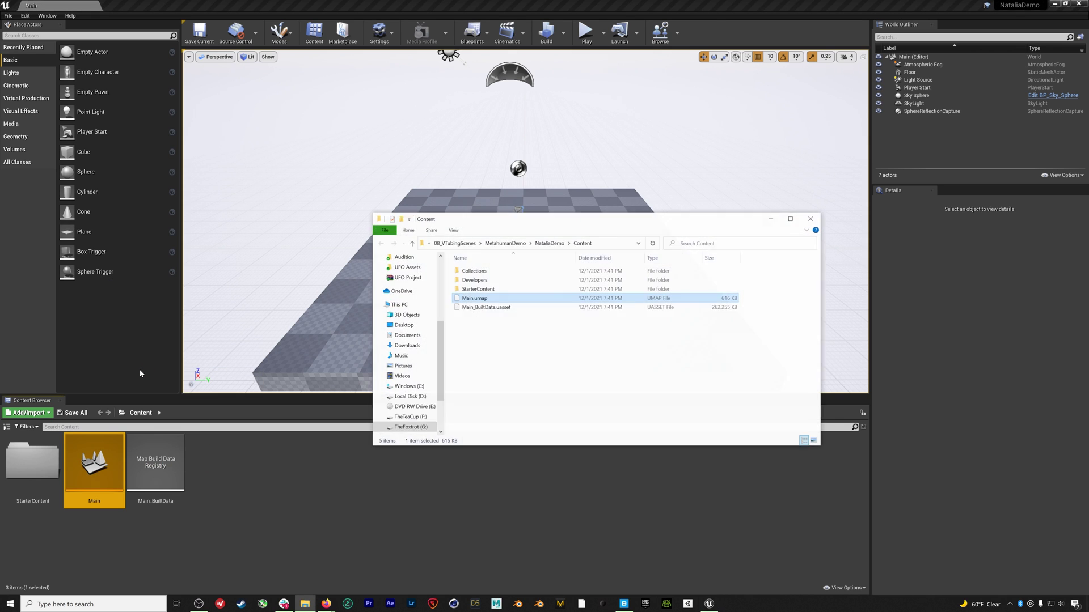
# Copy Rokoko_Assets from the desktop into Content and check it in the Content Browser
pyautogui.click(1054, 3)
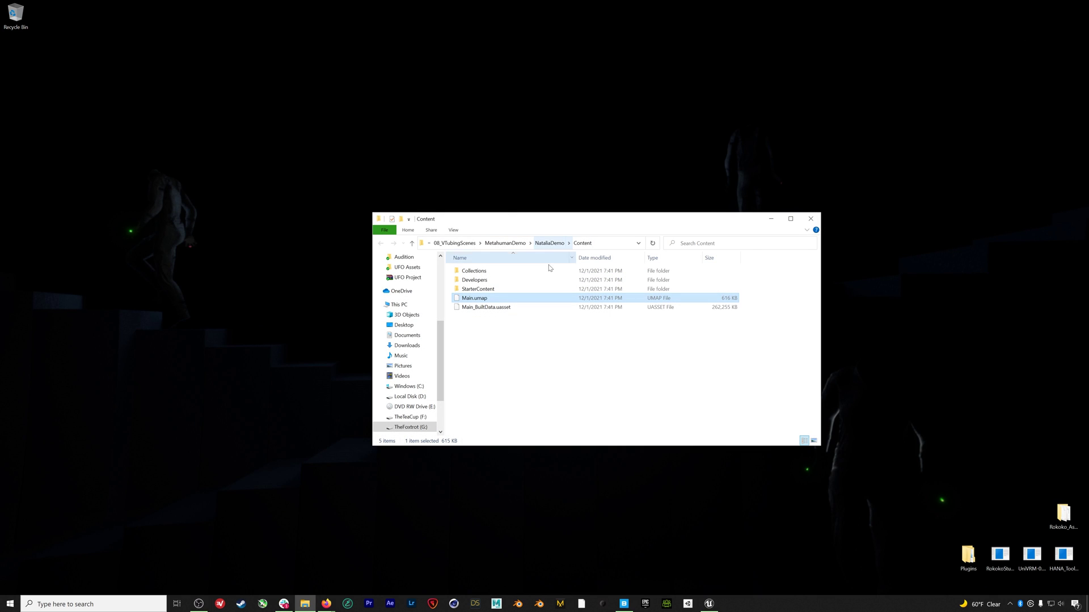
pyautogui.moveTo(1065, 517); pyautogui.dragTo(541, 368)
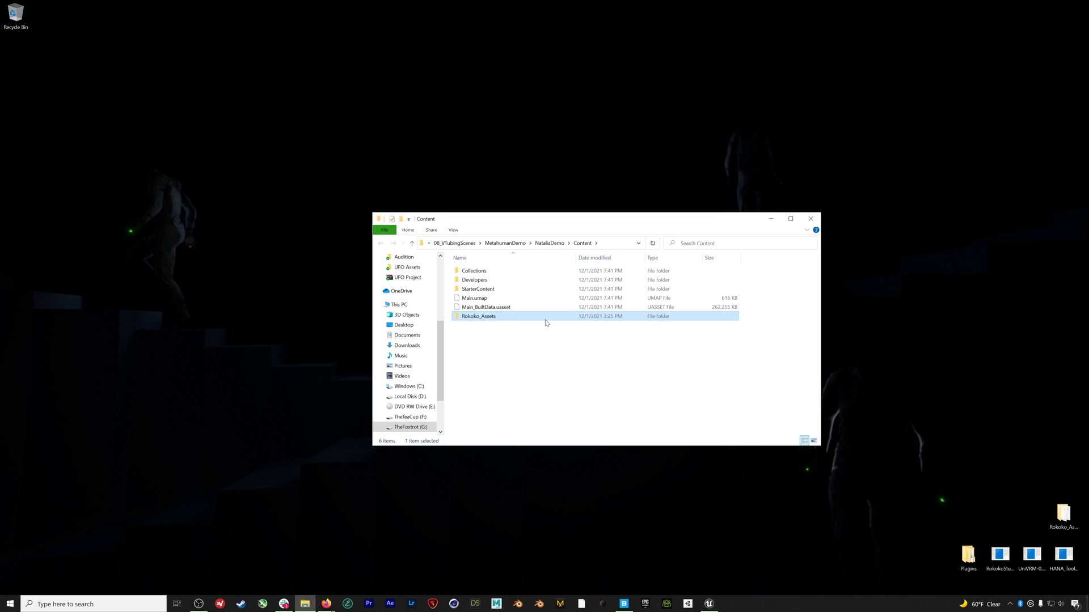
pyautogui.click(709, 603)
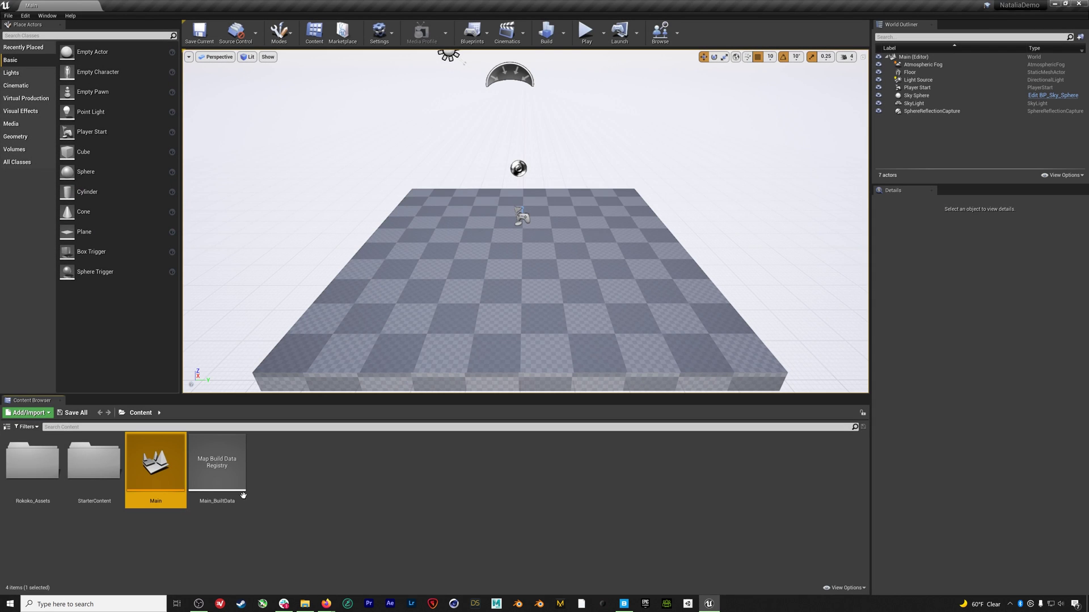
pyautogui.doubleClick(28, 468)
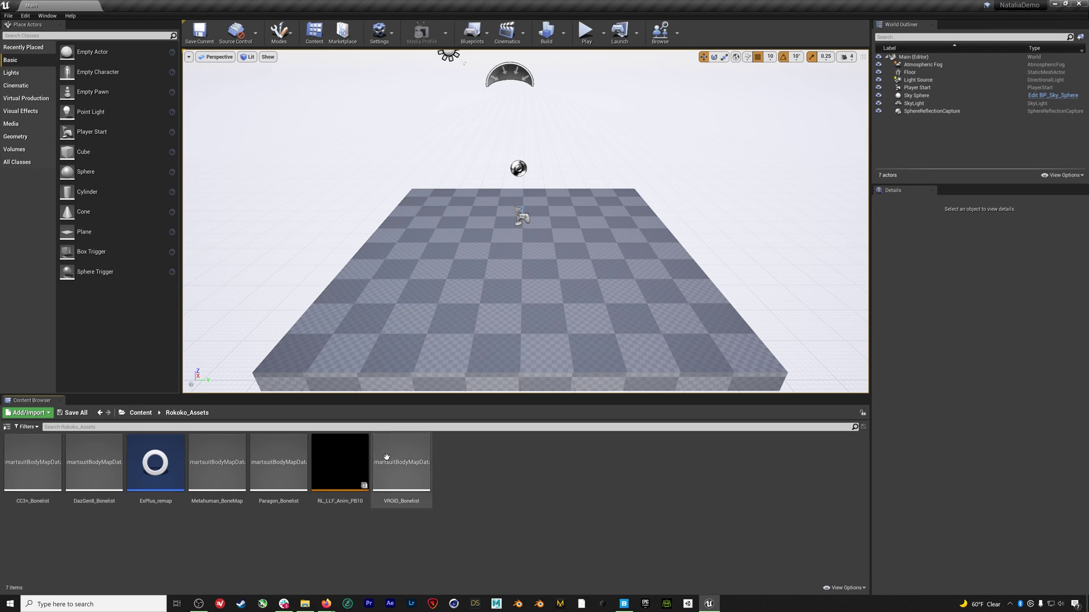
pyautogui.click(139, 413)
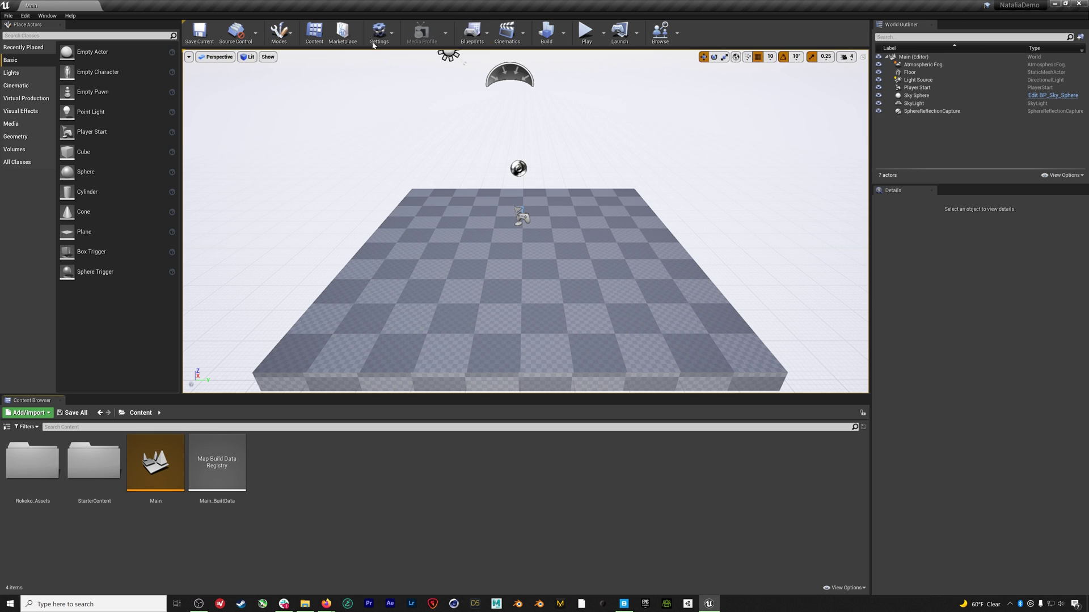
# Open Quixel Bridge's export settings and browse to the NataliaDemo project folder
pyautogui.click(624, 604)
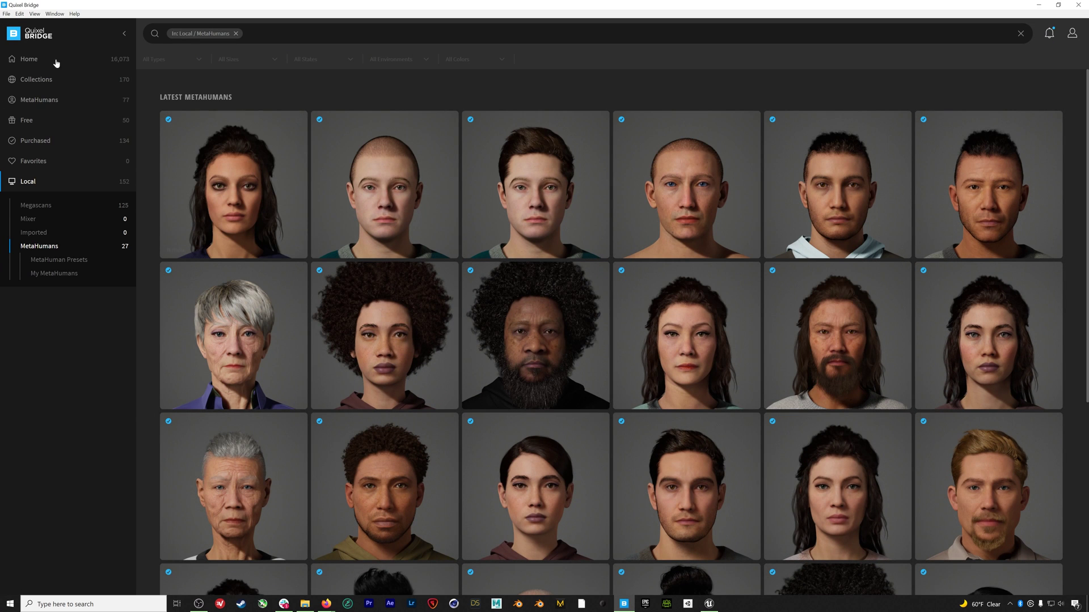
pyautogui.click(27, 14)
pyautogui.click(35, 113)
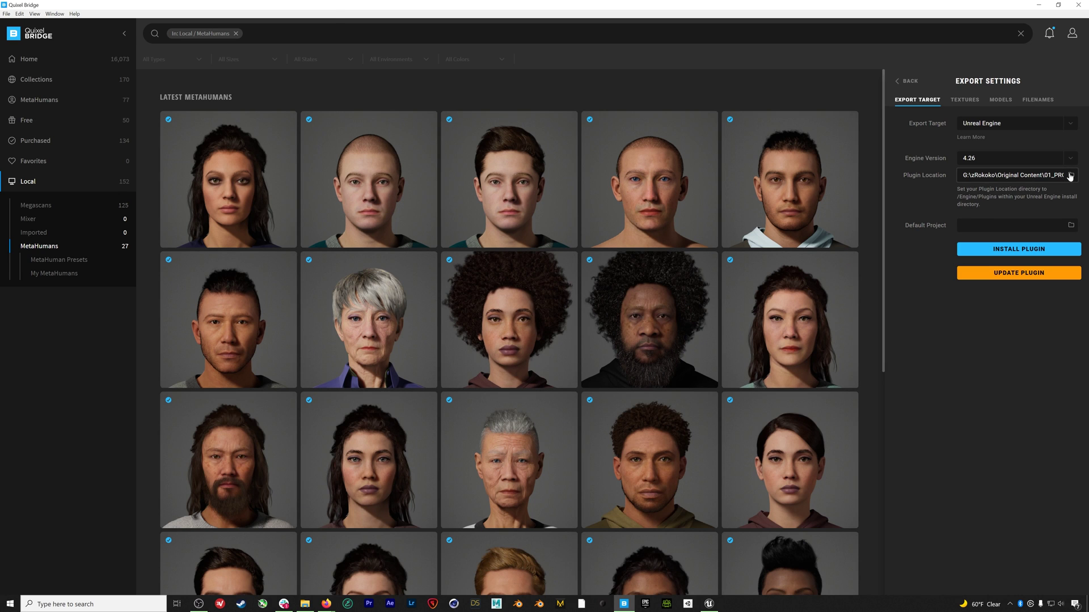
pyautogui.click(1070, 176)
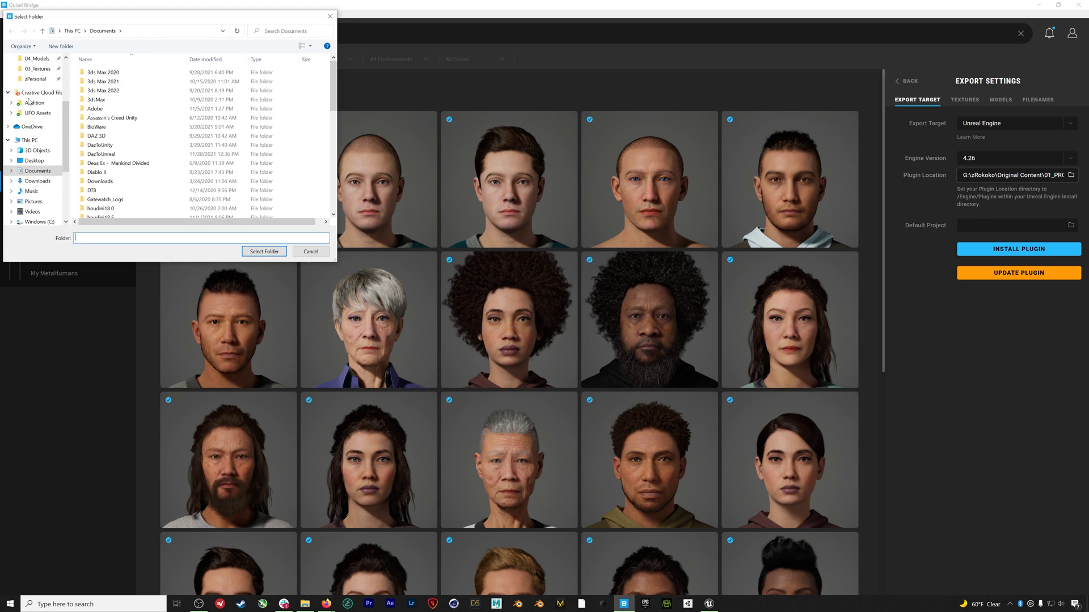
pyautogui.scroll(2, 34, 97)
pyautogui.click(39, 79)
pyautogui.click(135, 92)
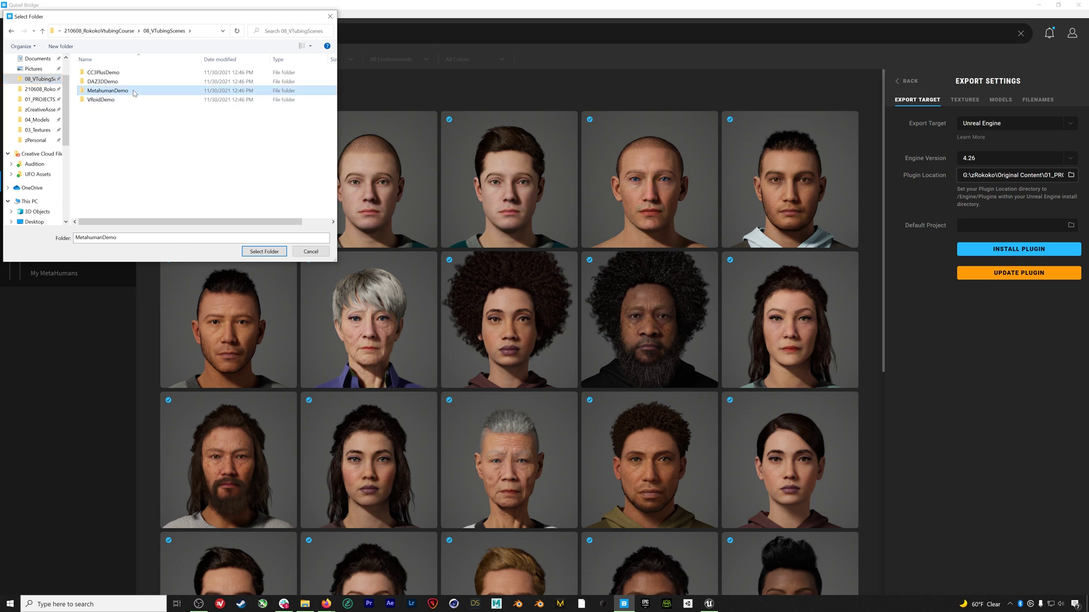
pyautogui.doubleClick(135, 91)
pyautogui.doubleClick(105, 72)
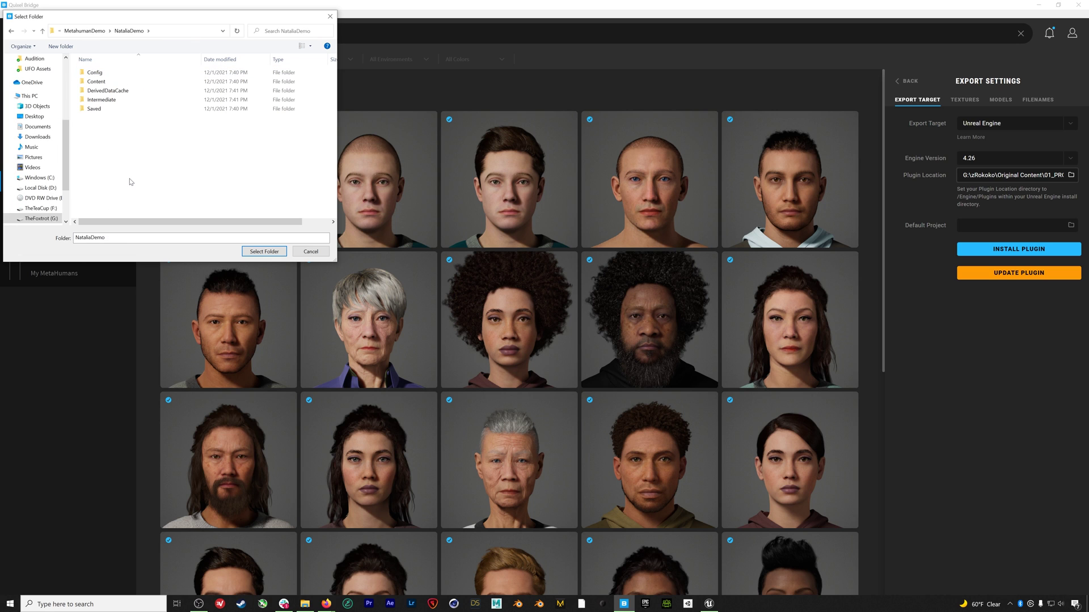
# Make a new Plugins folder as the plugin location and install the UE 4.26 plugin
pyautogui.hotkey('ctrl', 'shift', 'n')
pyautogui.write('Plugins')
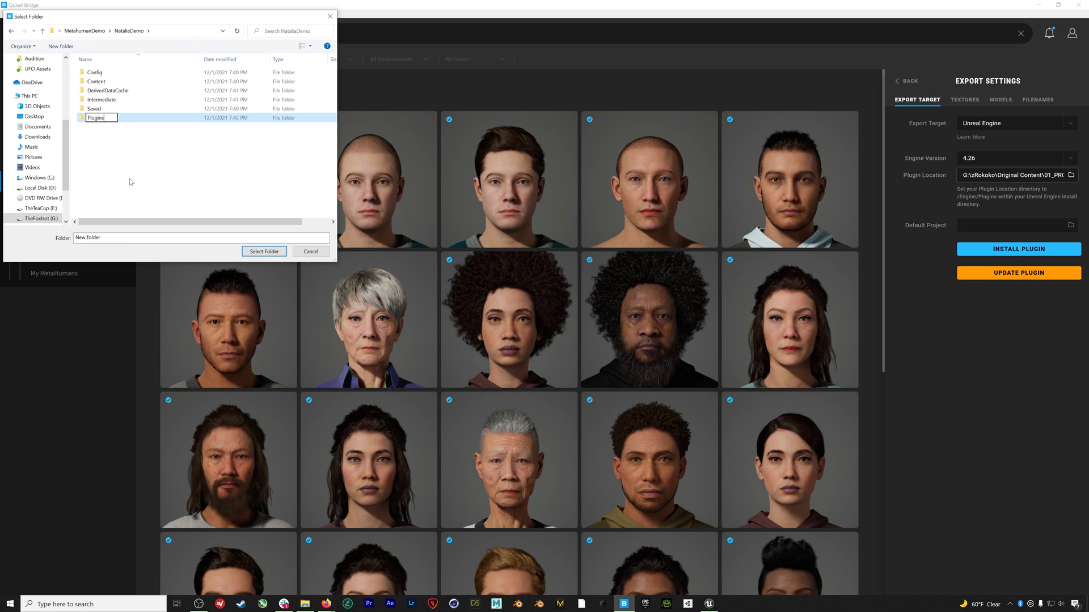
pyautogui.press('Return')
pyautogui.press('Return')
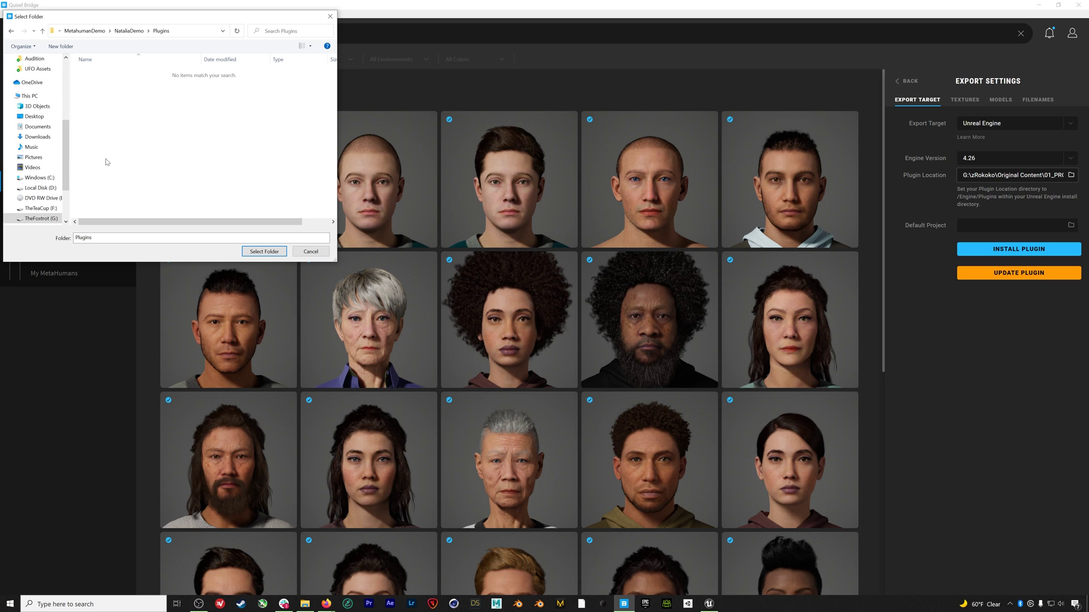
pyautogui.click(270, 253)
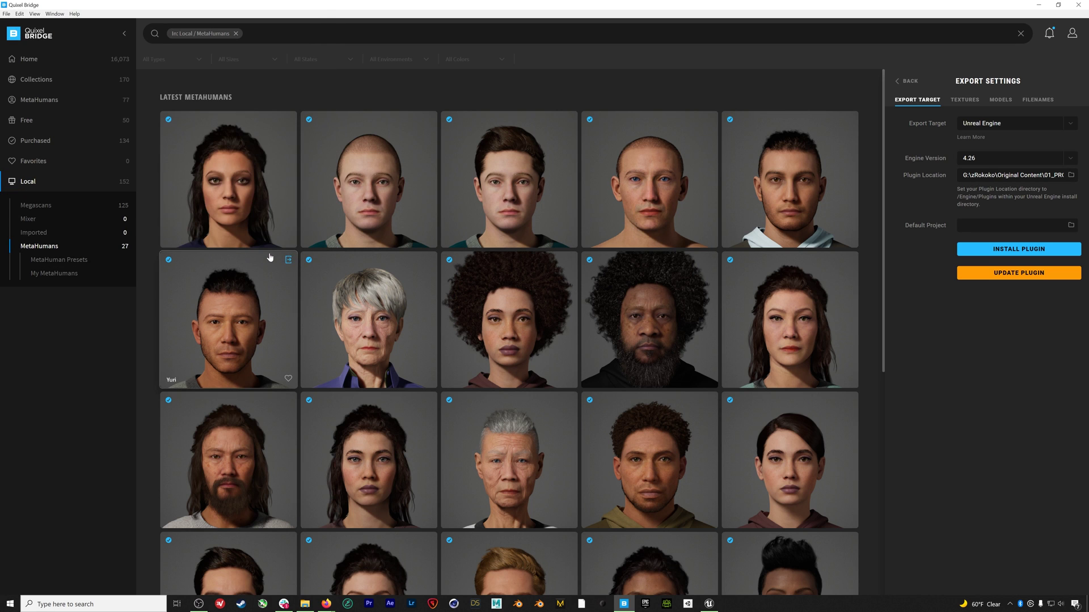
pyautogui.click(977, 250)
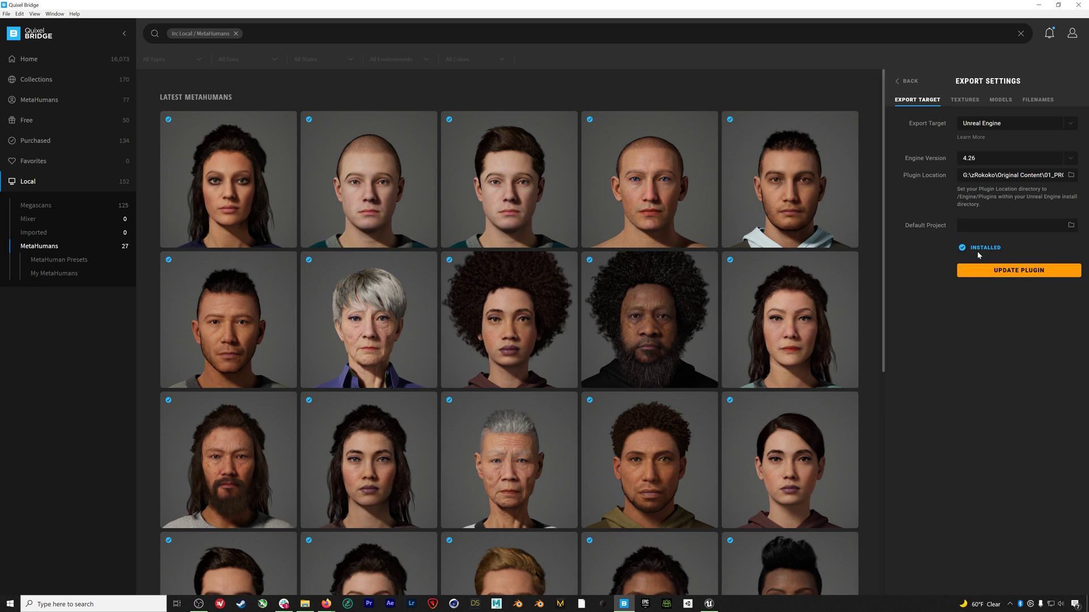
pyautogui.click(1039, 5)
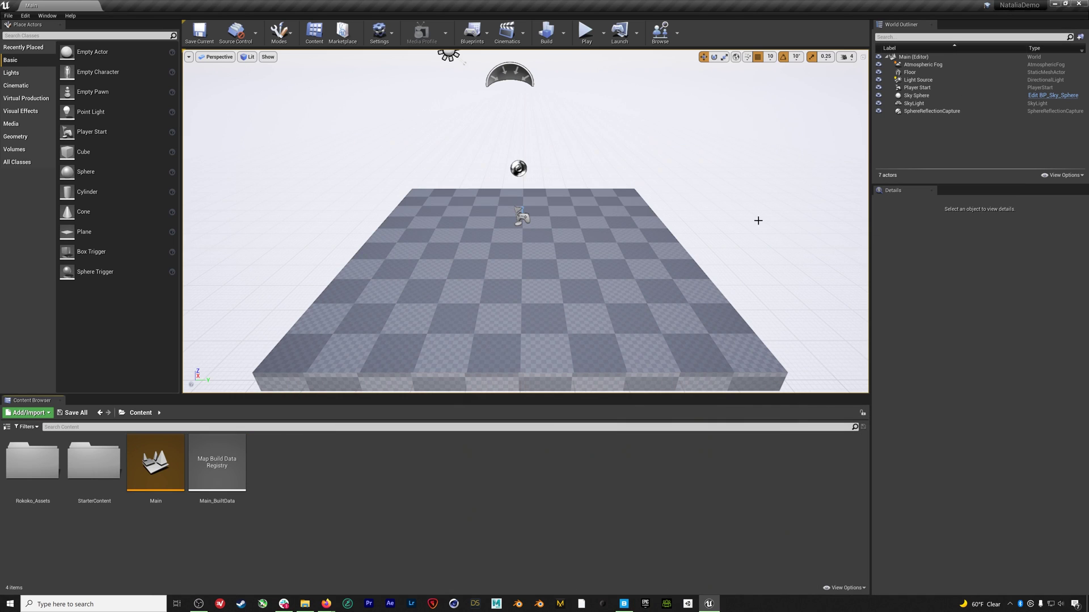
# Enable the Rokoko Studio Live plugin, accept the beta warning, and restart the editor
pyautogui.click(25, 15)
pyautogui.click(51, 148)
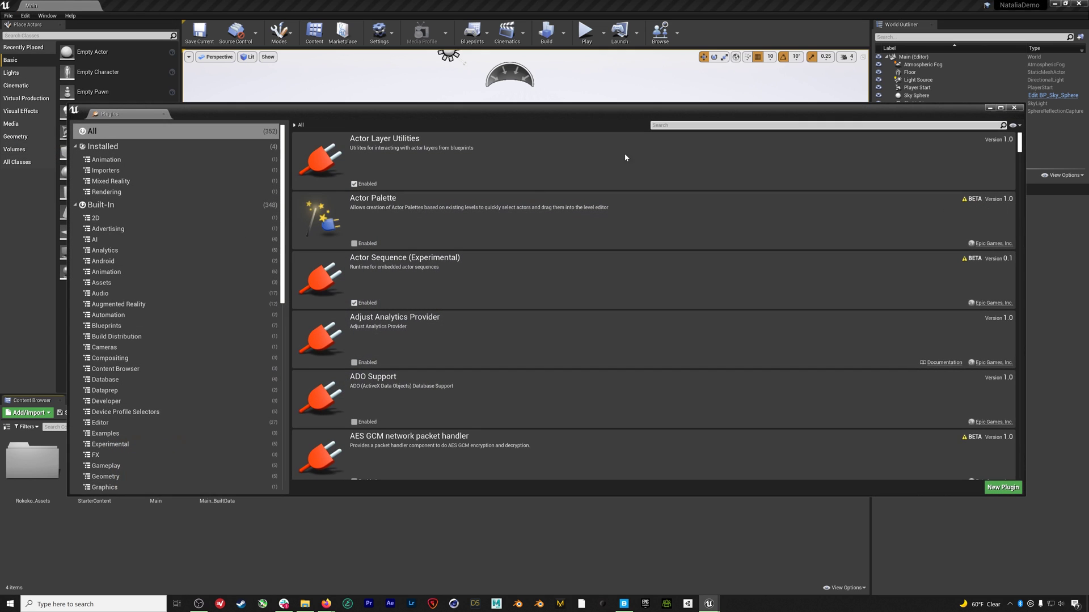
pyautogui.write('rokoko')
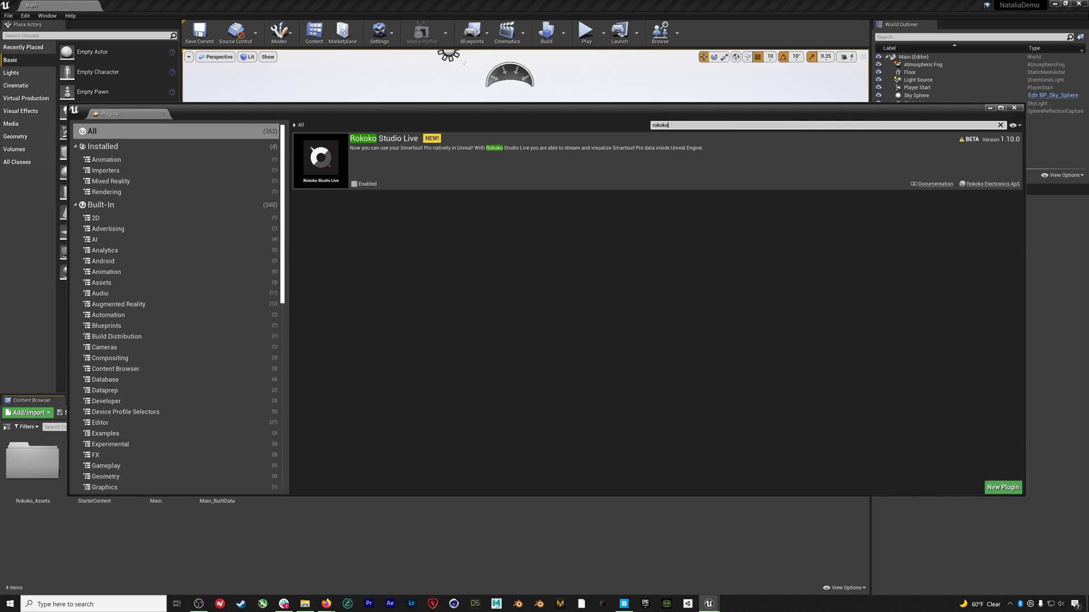
pyautogui.click(354, 183)
pyautogui.click(605, 329)
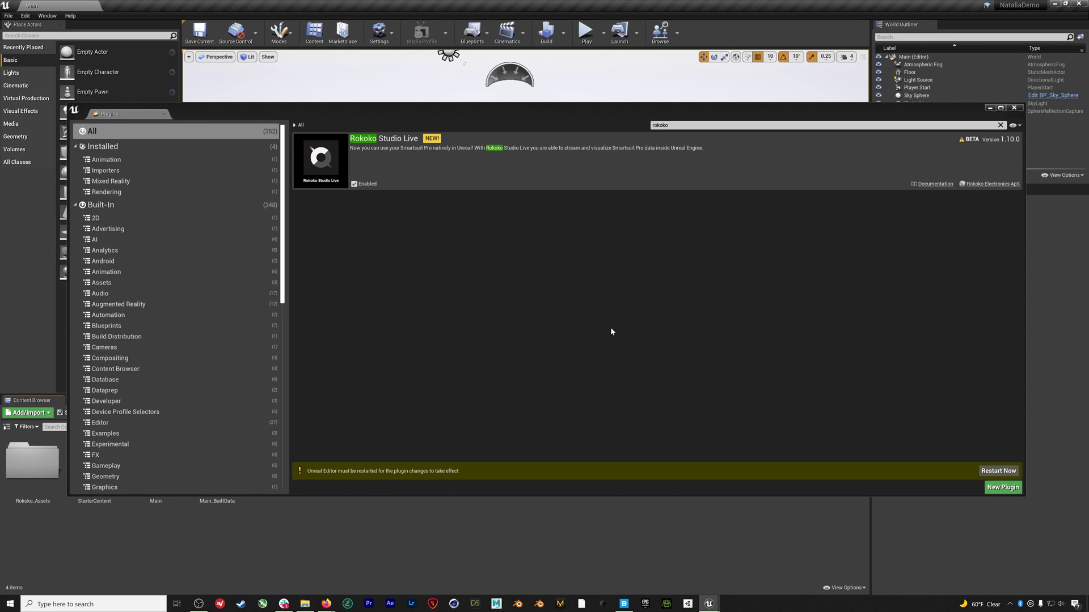
pyautogui.click(996, 471)
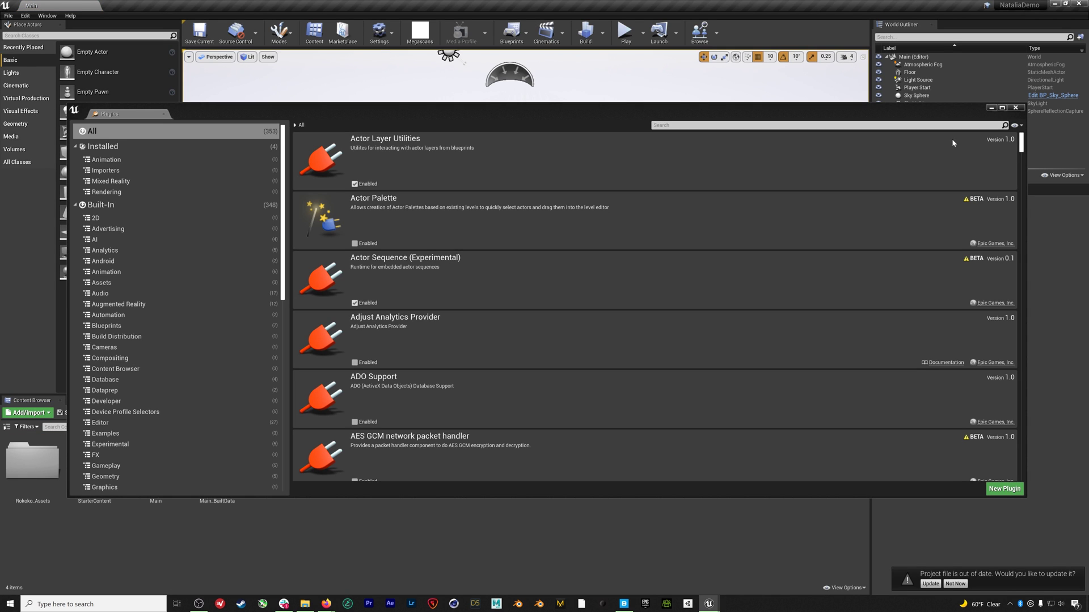
pyautogui.click(1015, 107)
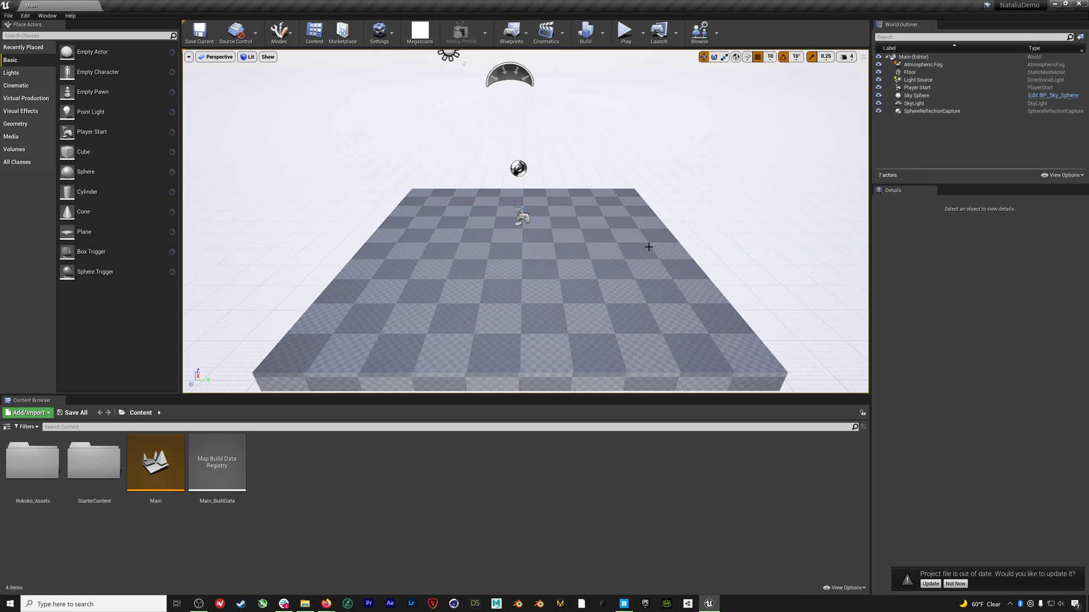
pyautogui.click(708, 603)
# Export Natalia from Bridge's local MetaHumans into the Unreal project, then return to Unreal
pyautogui.click(709, 603)
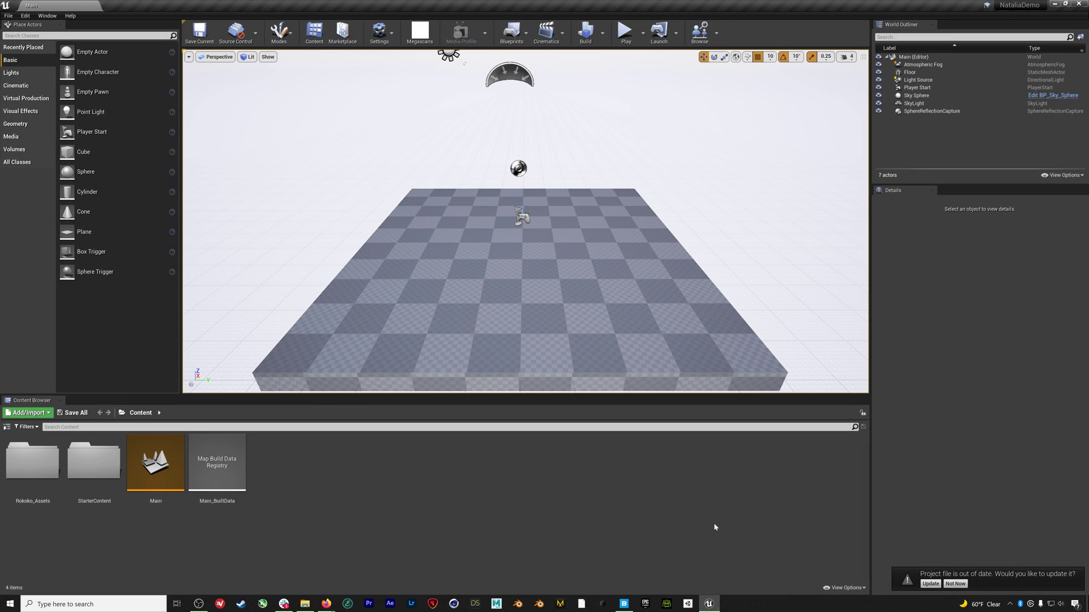
pyautogui.click(625, 604)
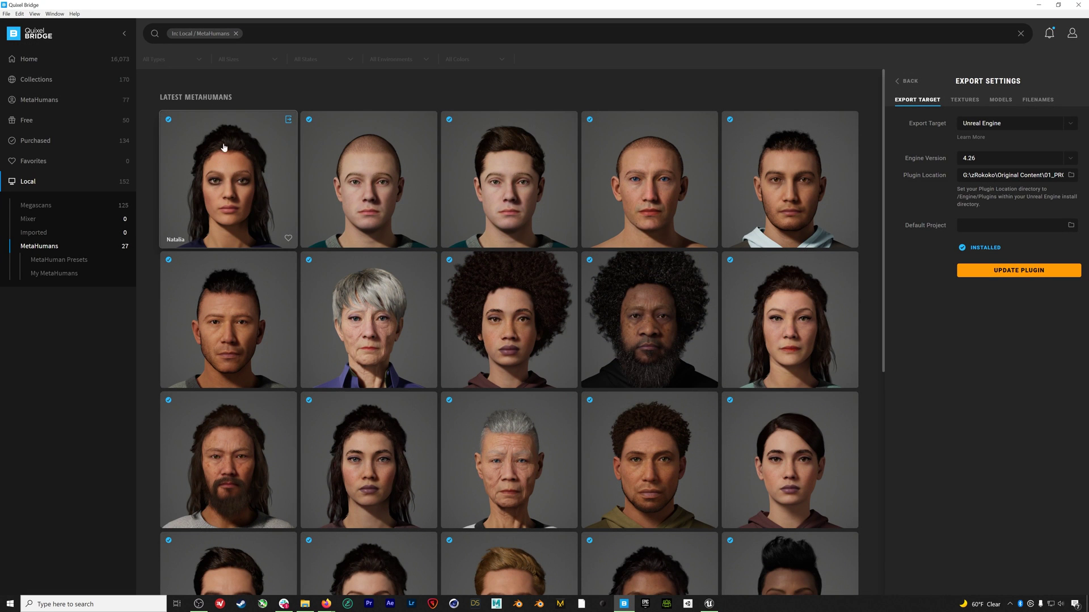
pyautogui.click(288, 120)
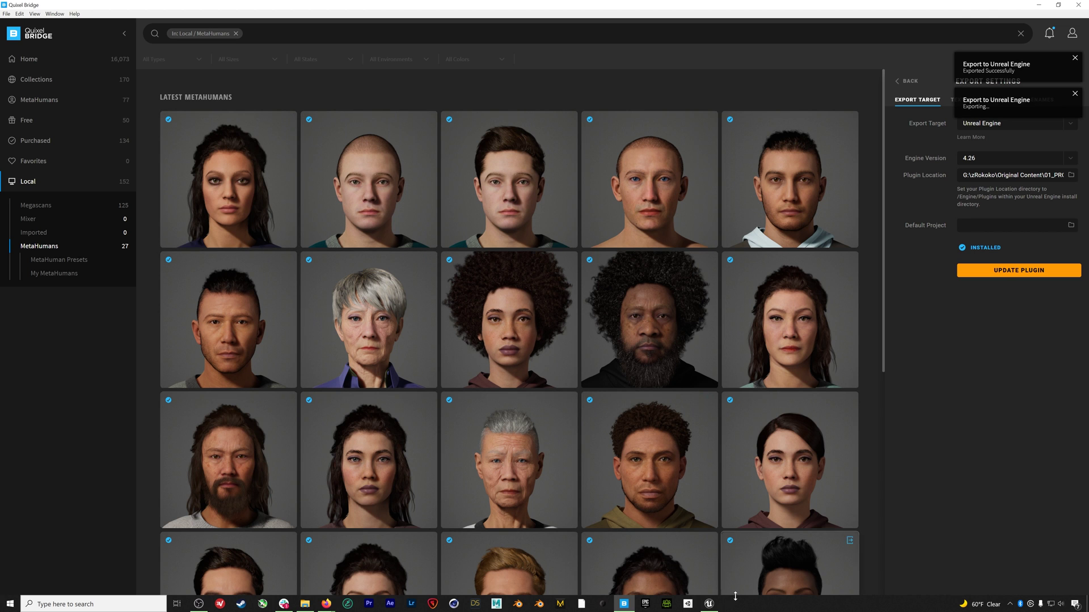
pyautogui.click(709, 605)
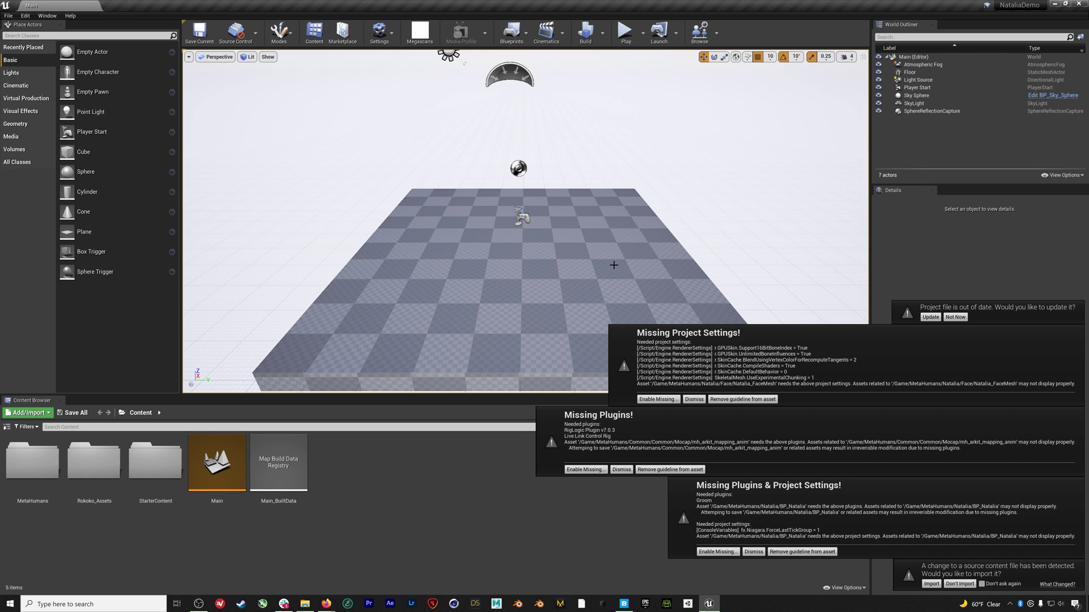
# Enable all missing plugins and project settings, restart, and update NataliaDemo.uproject
pyautogui.click(658, 399)
pyautogui.click(599, 470)
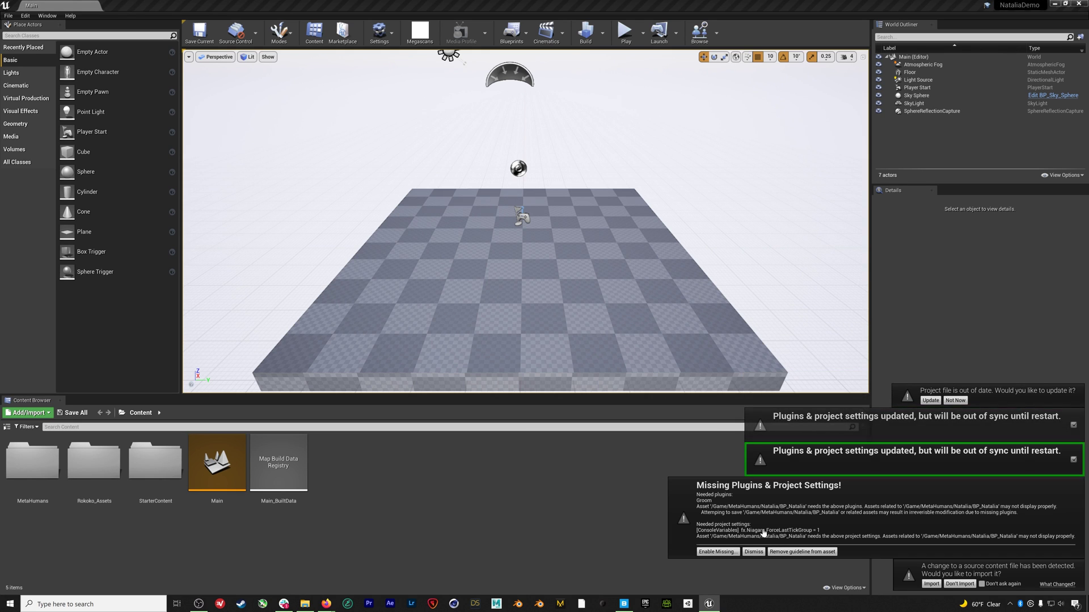
pyautogui.click(725, 550)
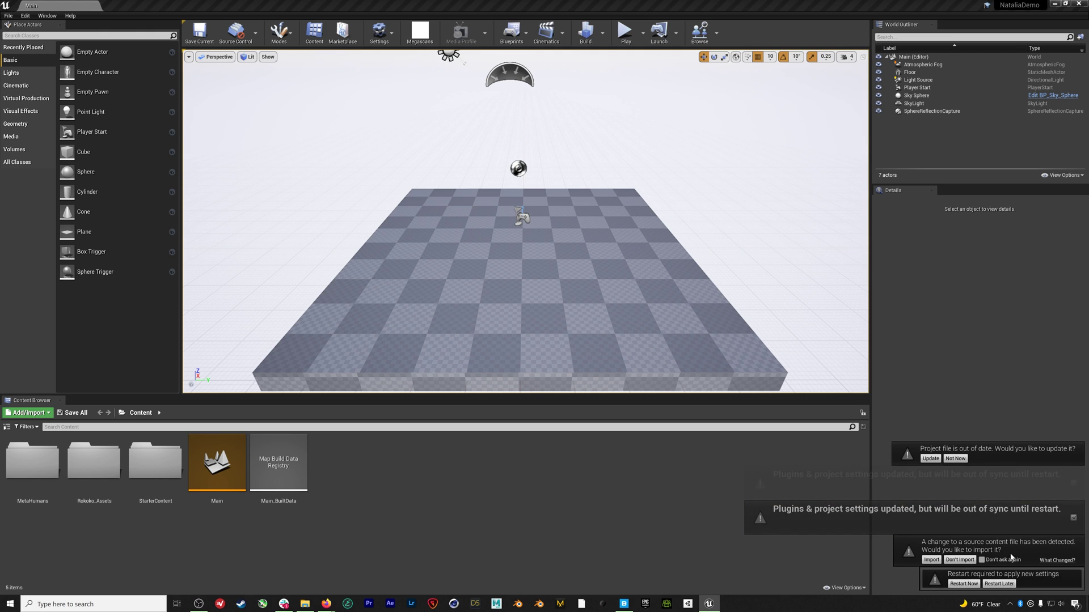
pyautogui.click(969, 585)
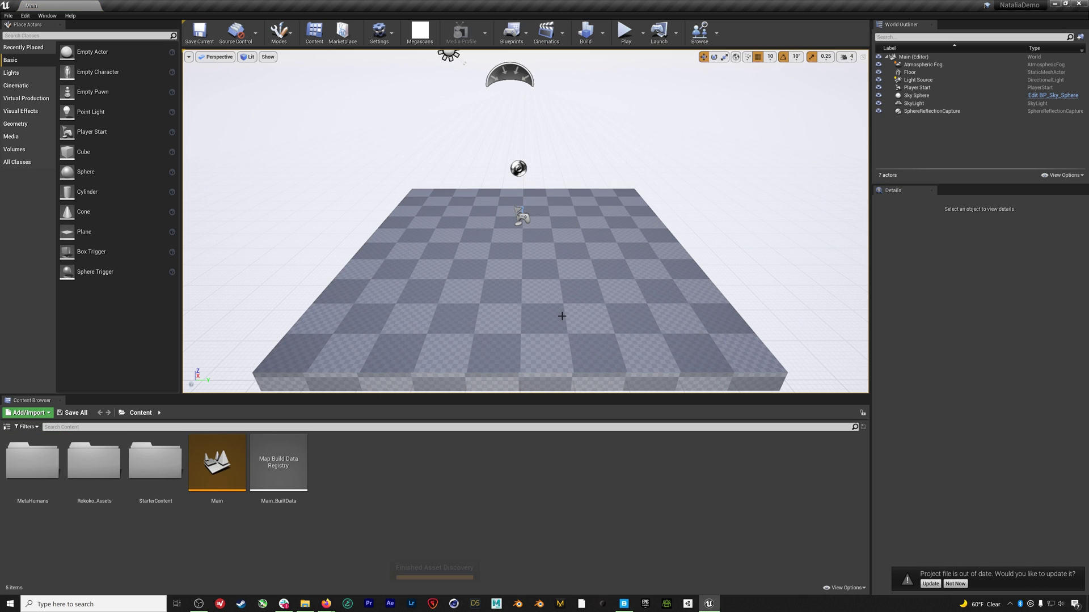
pyautogui.click(930, 584)
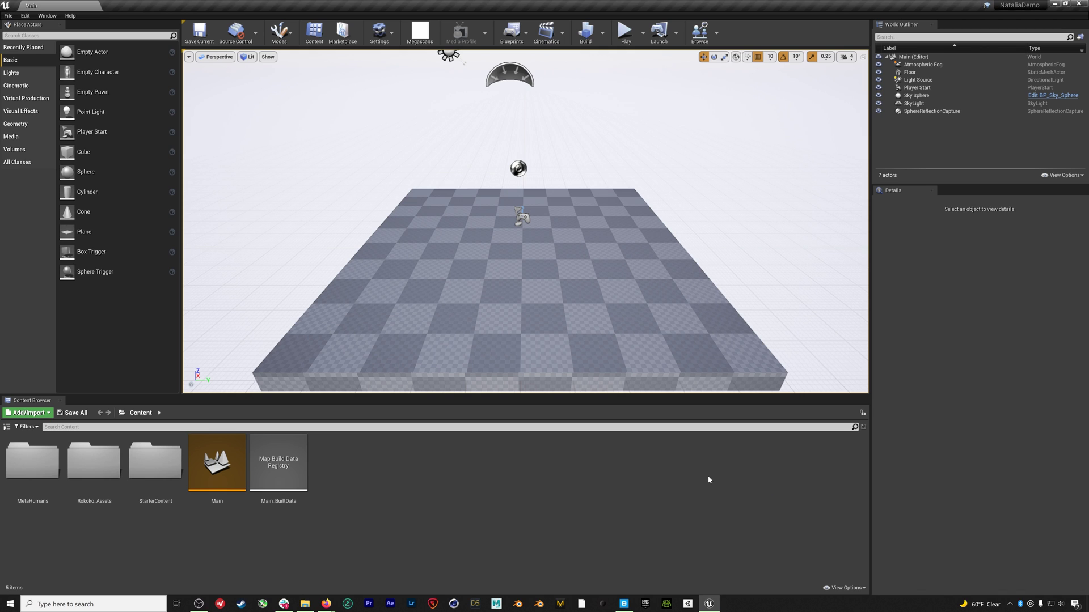
# Open BP_Natalia from MetaHumans > Natalia and dock its blueprint editor
pyautogui.doubleClick(33, 460)
pyautogui.doubleClick(91, 461)
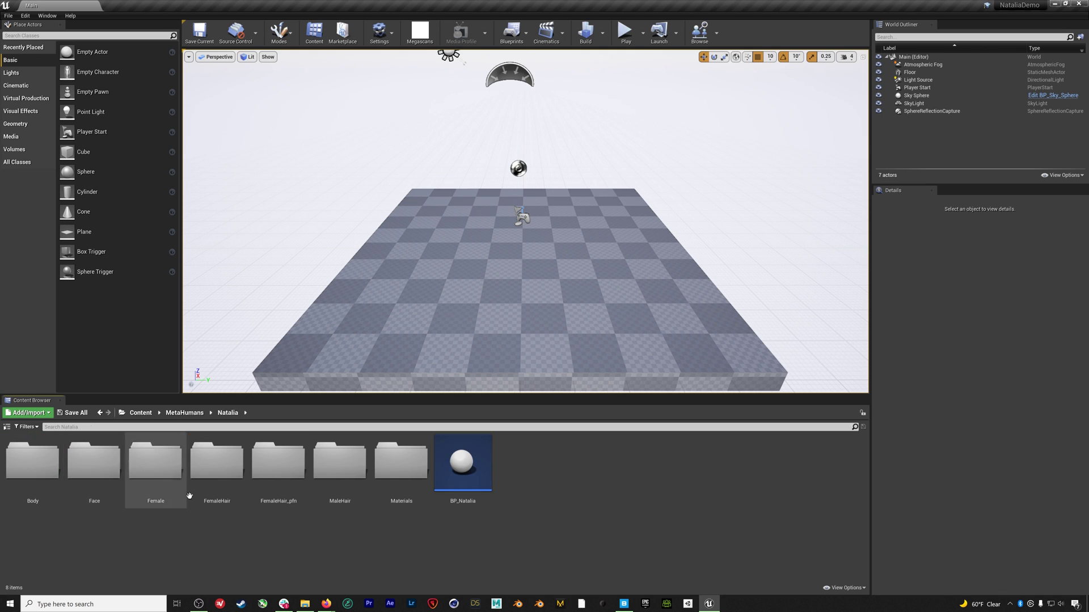
pyautogui.click(465, 475)
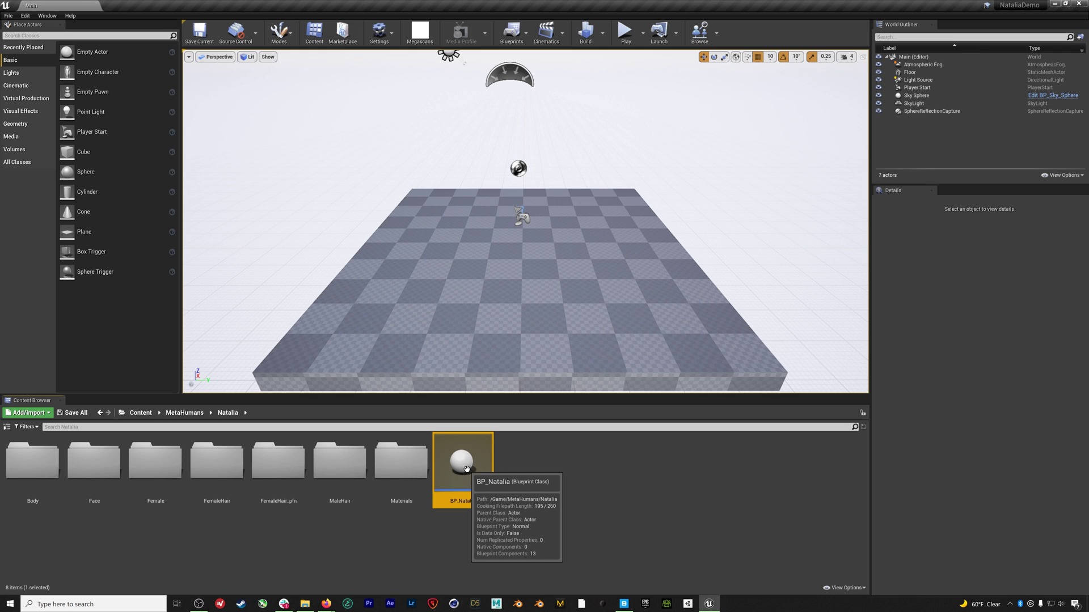
pyautogui.doubleClick(467, 471)
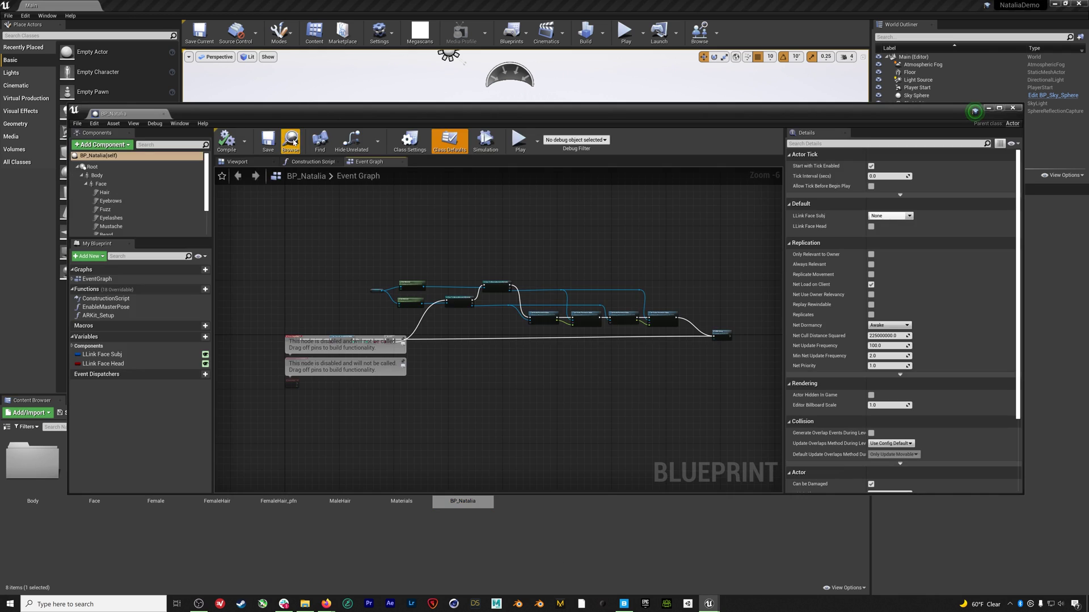
pyautogui.moveTo(166, 115); pyautogui.dragTo(144, 11)
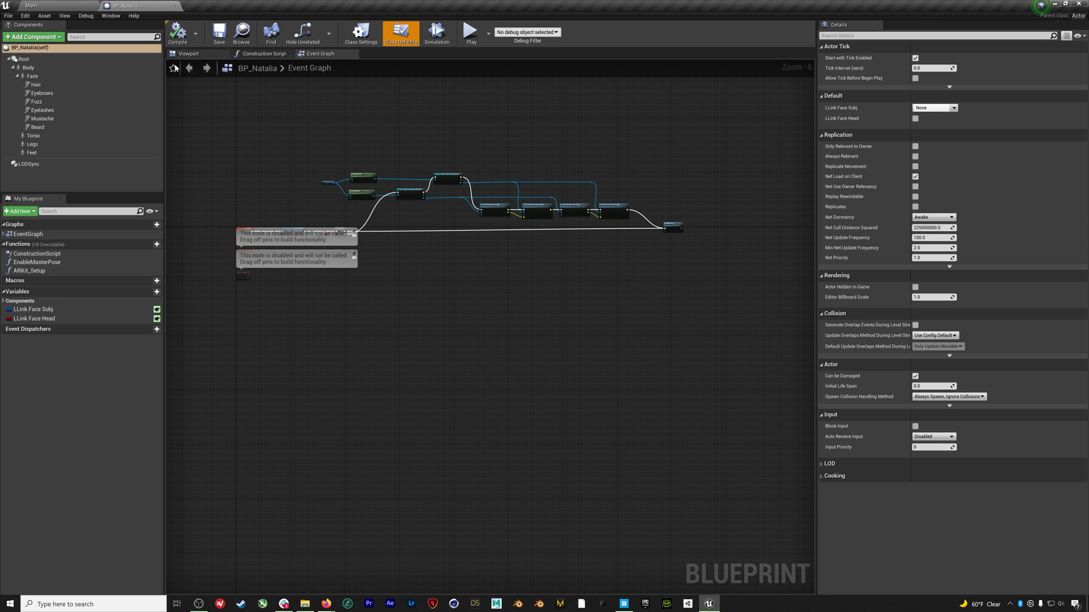
# Set the LODSync component's Forced LOD to 0, then compile and save
pyautogui.click(91, 164)
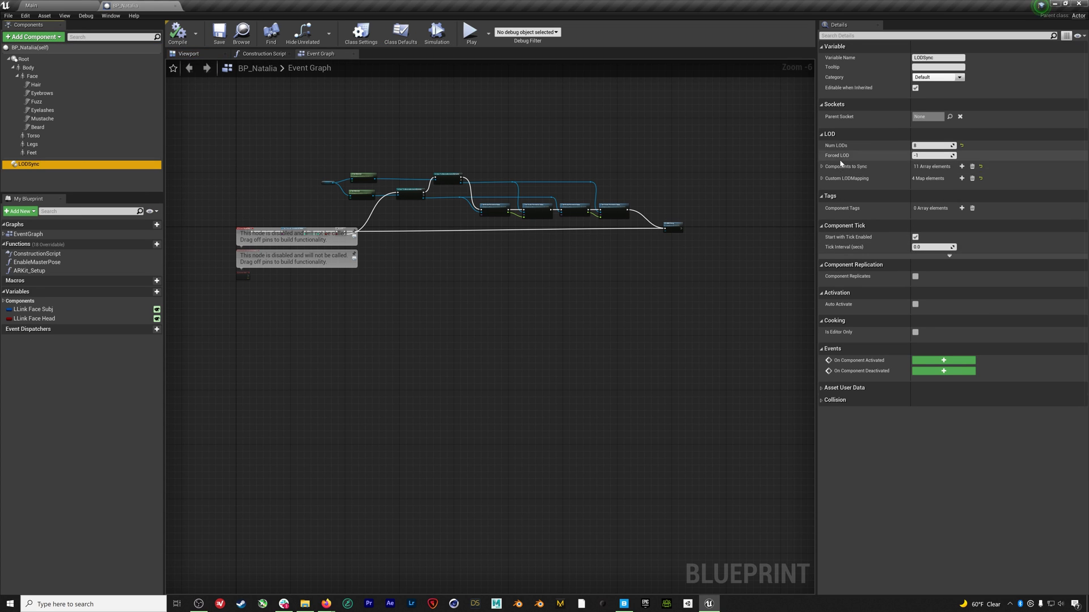
pyautogui.click(931, 155)
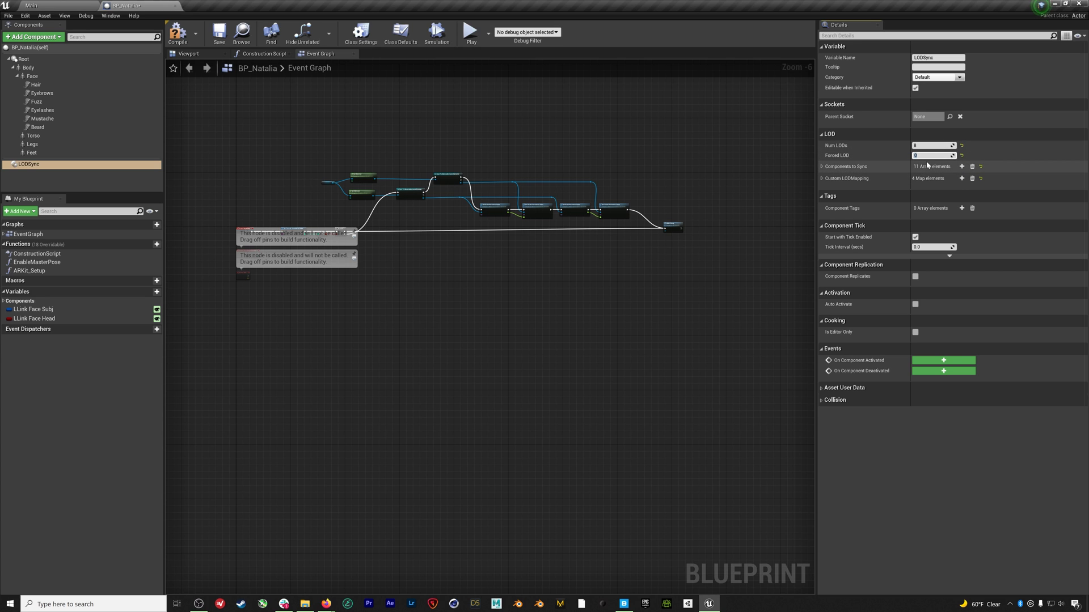
pyautogui.click(178, 36)
pyautogui.click(220, 35)
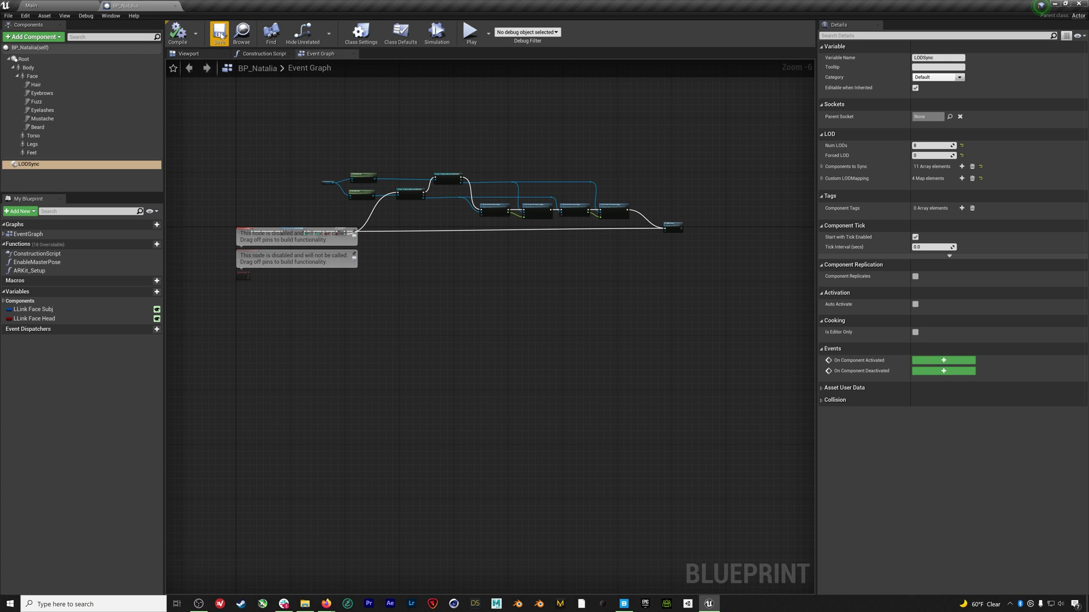
# Open the Body mesh's f_med_nrw_animbp animation blueprint and view its AnimGraph node chain
pyautogui.click(34, 68)
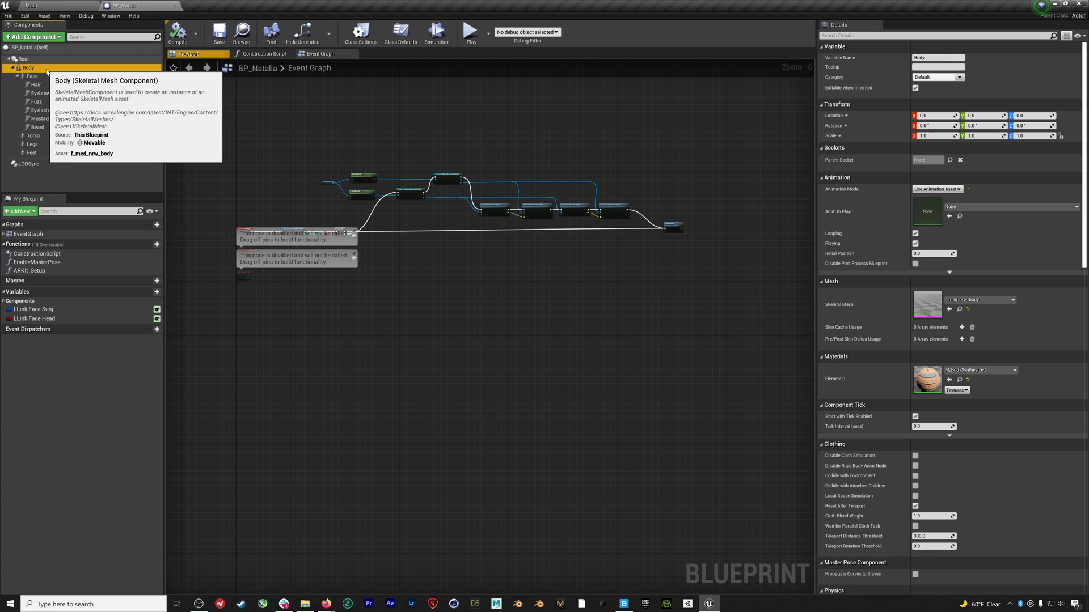
pyautogui.doubleClick(922, 305)
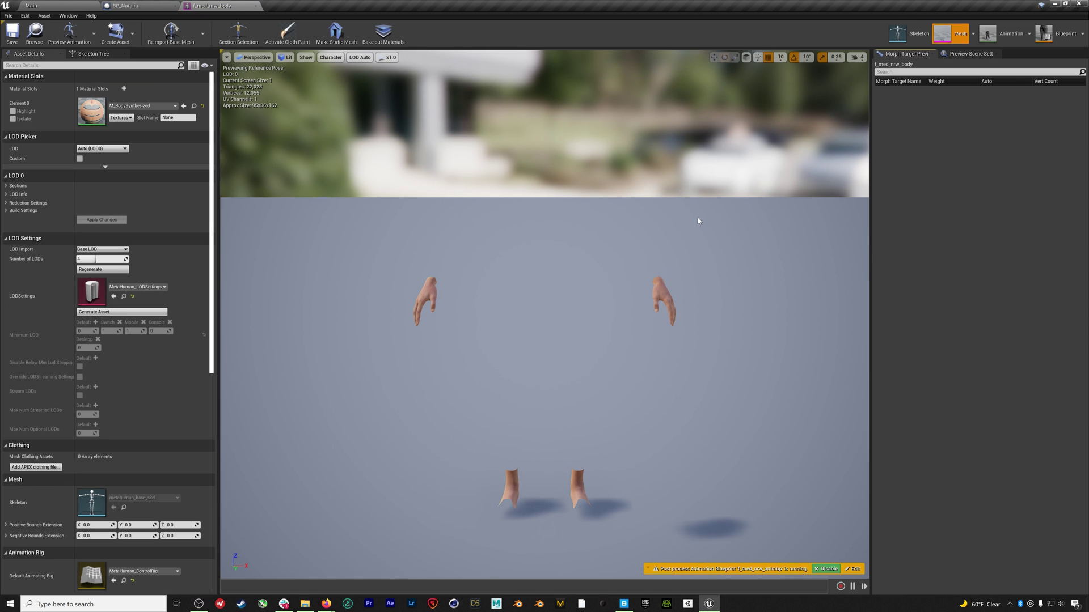
pyautogui.click(1054, 35)
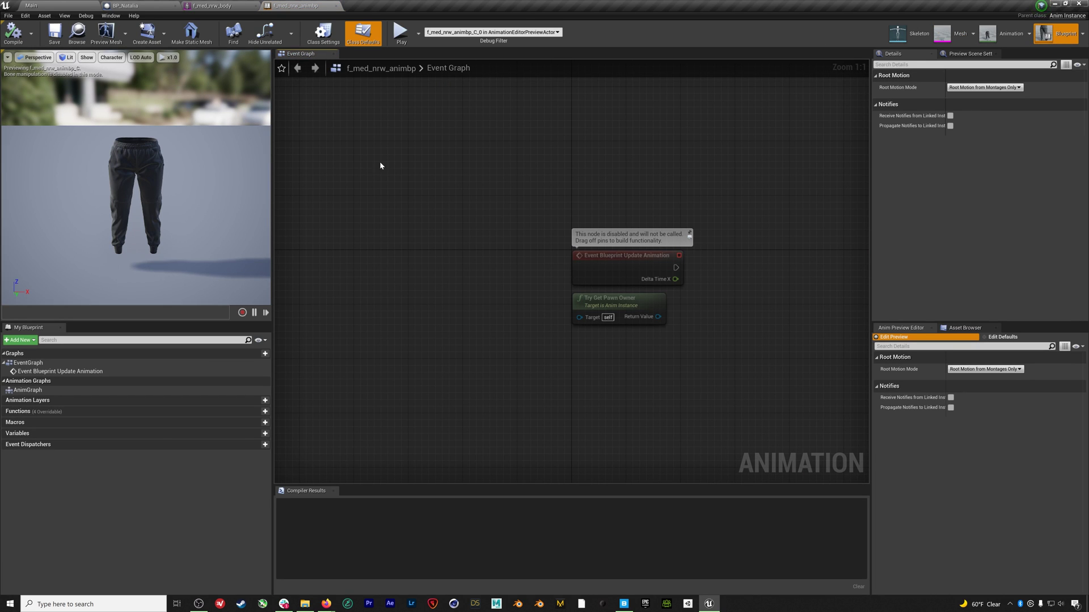
pyautogui.doubleClick(54, 391)
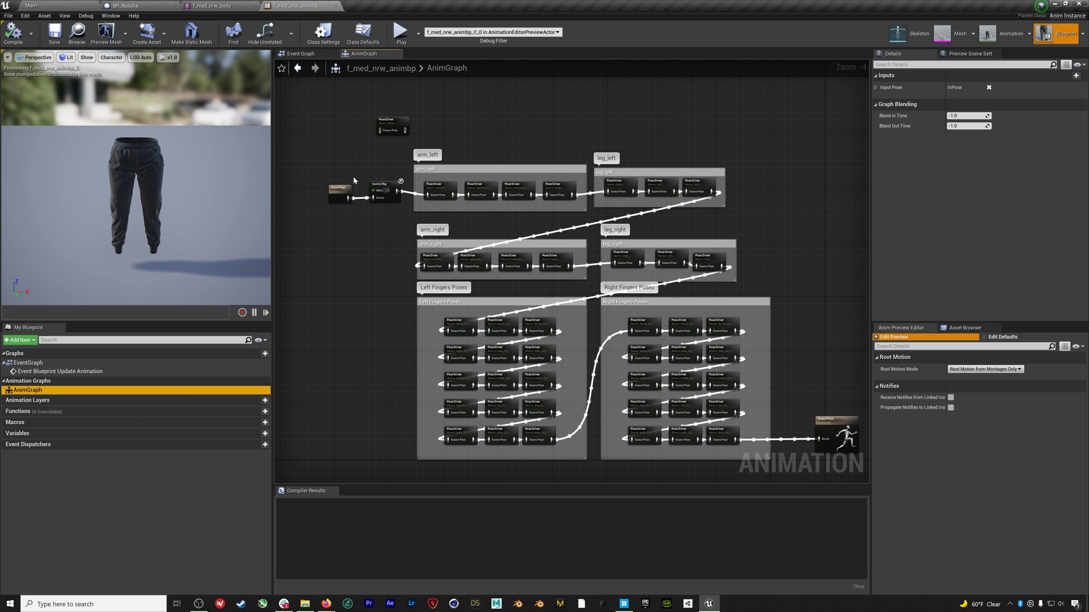
pyautogui.scroll(4, 354, 176)
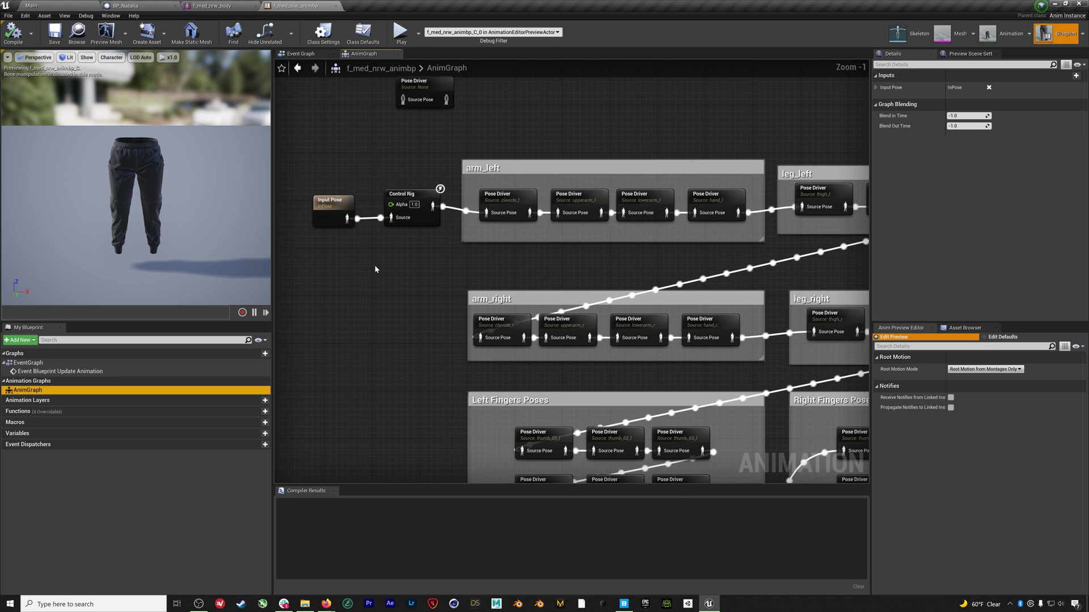
pyautogui.scroll(-1, 374, 264)
pyautogui.moveTo(374, 264); pyautogui.dragTo(462, 218, button='right')
# Shift Input Pose and Control Rig left and add a Rokoko Body Pose node
pyautogui.moveTo(462, 218); pyautogui.dragTo(607, 268)
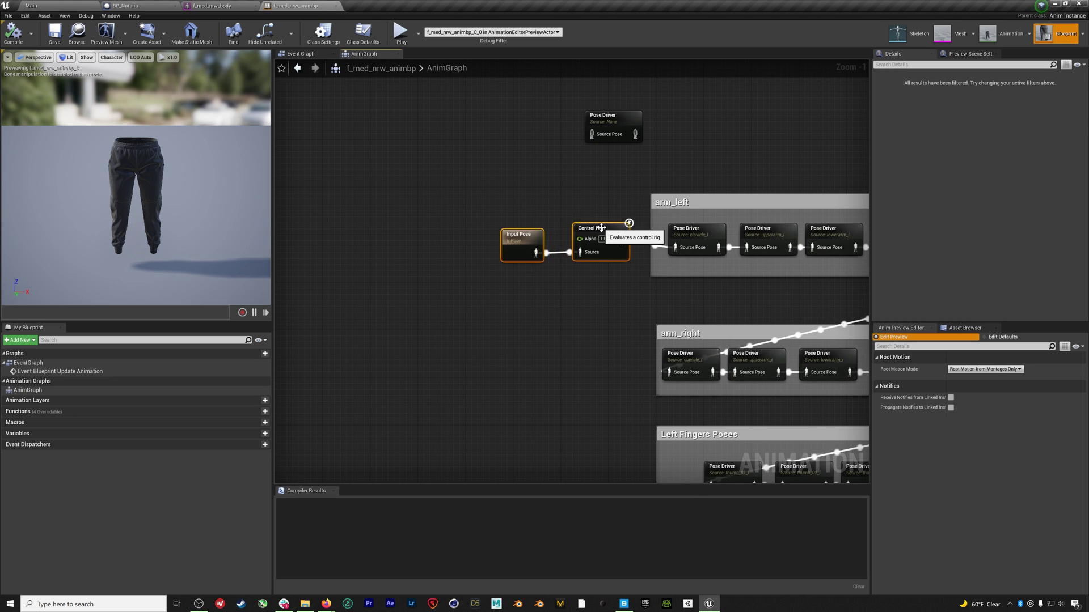
pyautogui.moveTo(606, 230); pyautogui.dragTo(426, 237)
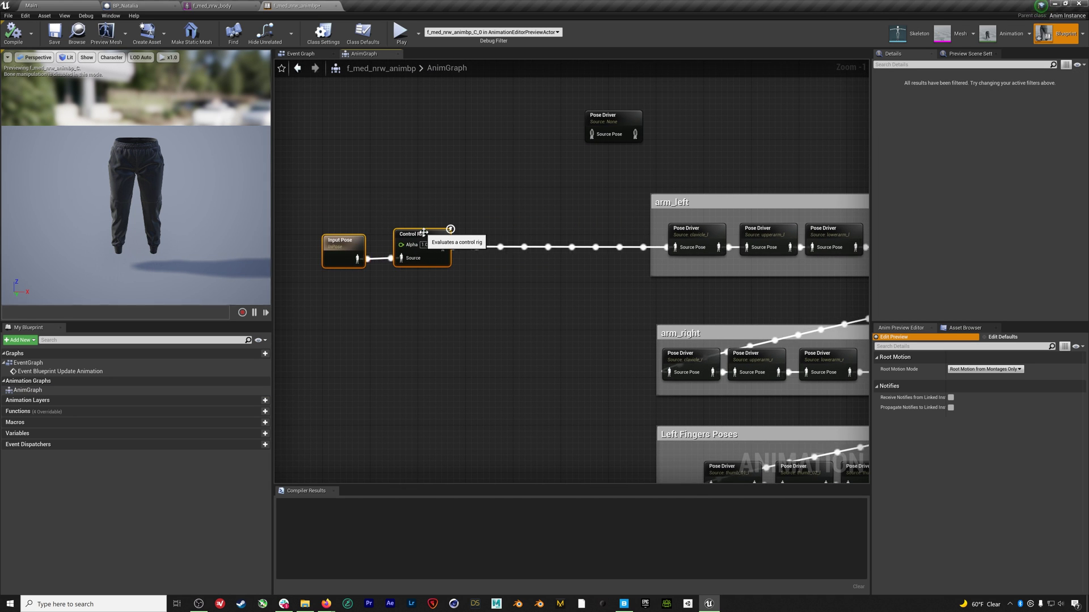
pyautogui.moveTo(554, 209); pyautogui.dragTo(553, 213, button='right')
pyautogui.write('rokoko')
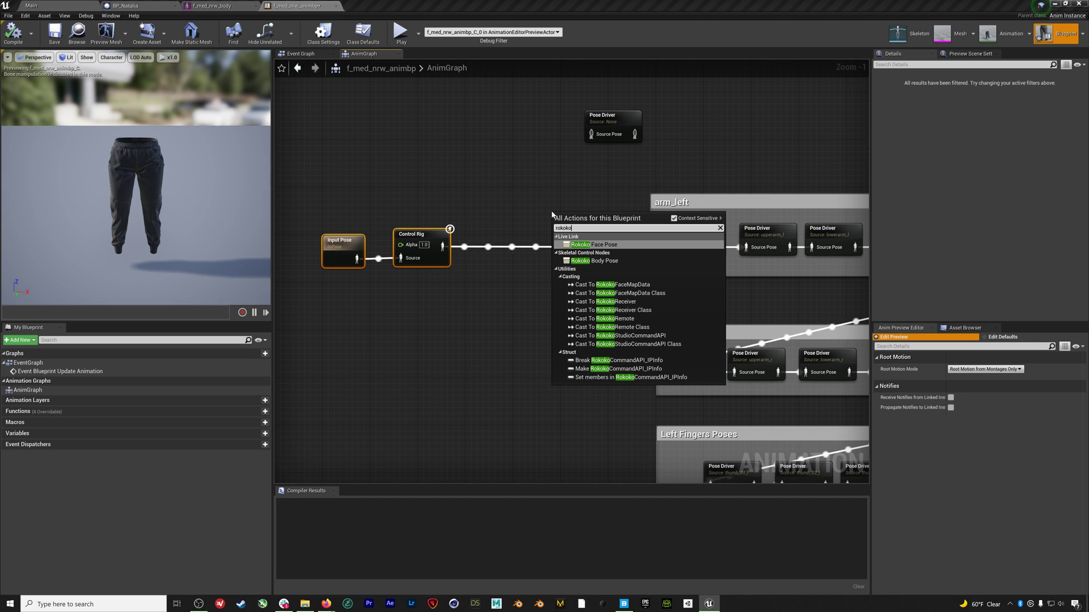
pyautogui.press('Down')
pyautogui.press('Return')
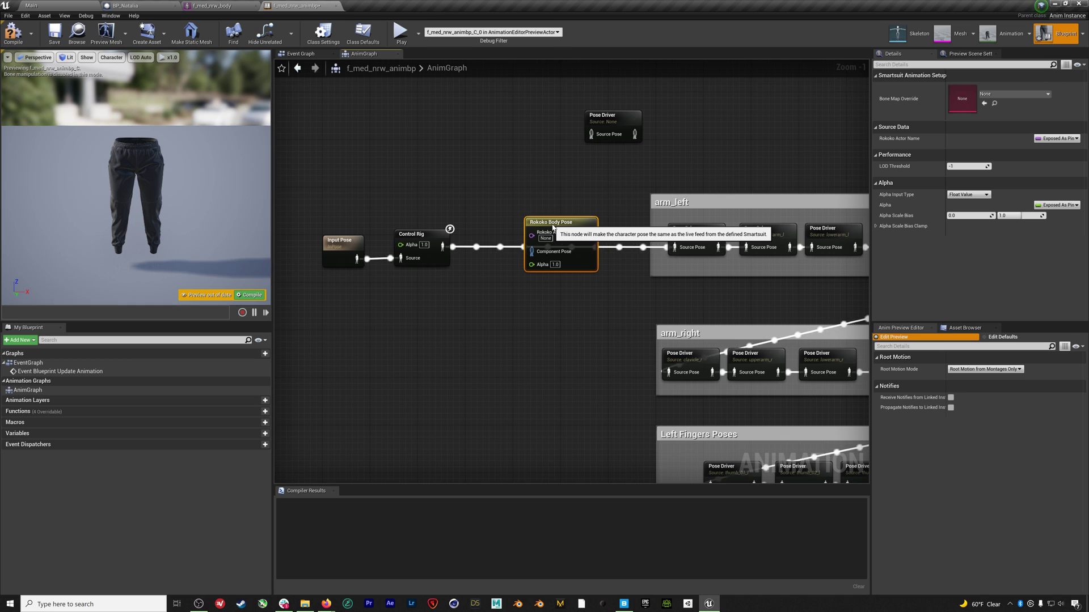
# Wire Control Rig into Rokoko Body Pose and its output into arm_left, tidying the nodes
pyautogui.moveTo(443, 247); pyautogui.dragTo(531, 251)
pyautogui.moveTo(590, 234); pyautogui.dragTo(671, 250)
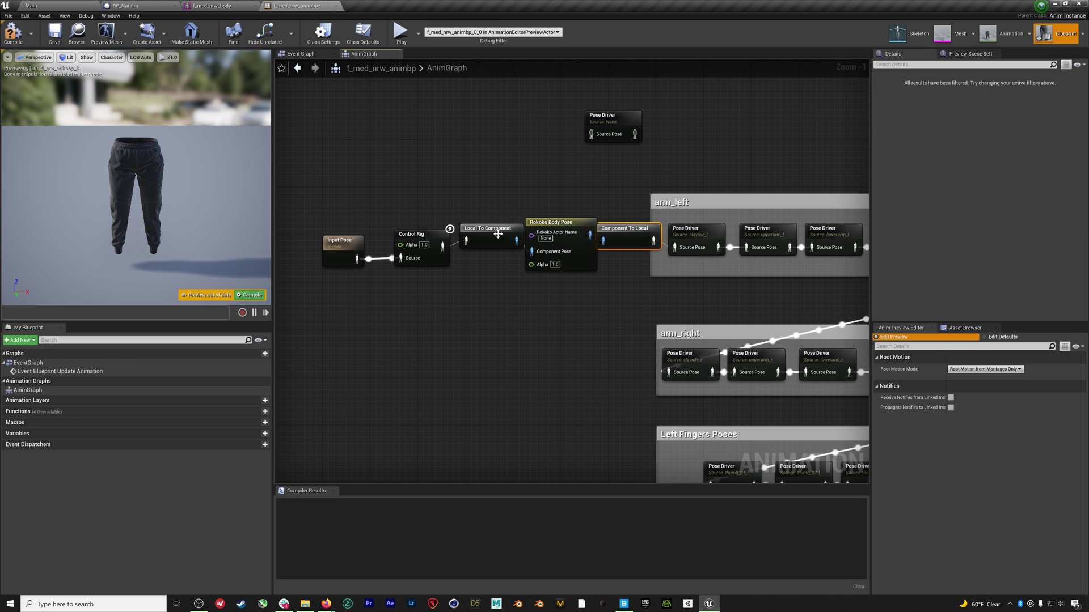
pyautogui.moveTo(506, 239); pyautogui.dragTo(499, 192)
pyautogui.moveTo(624, 229); pyautogui.dragTo(606, 169)
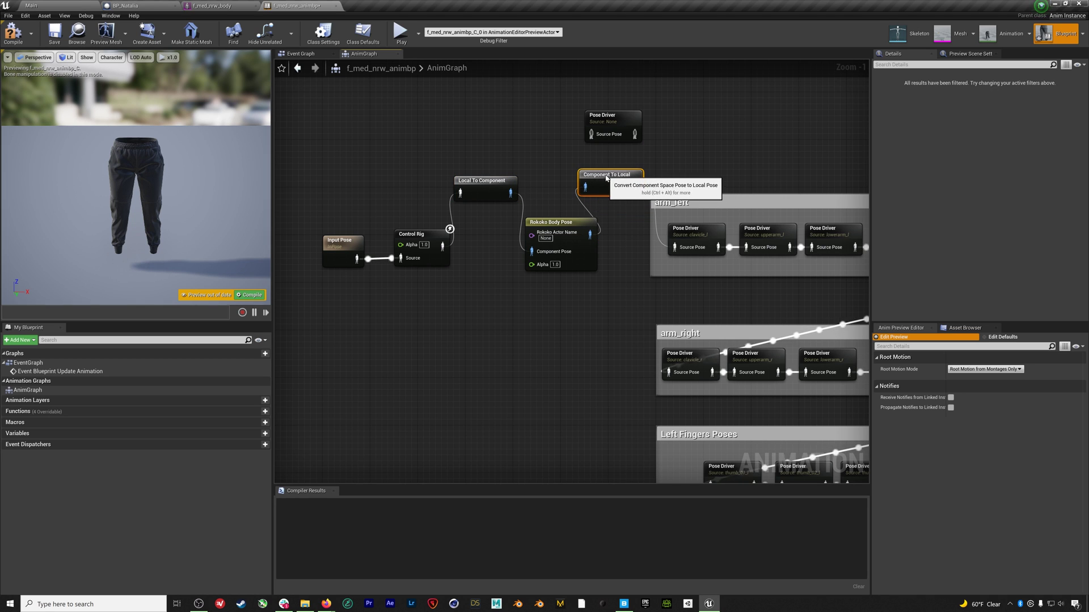
pyautogui.moveTo(571, 227); pyautogui.dragTo(559, 251)
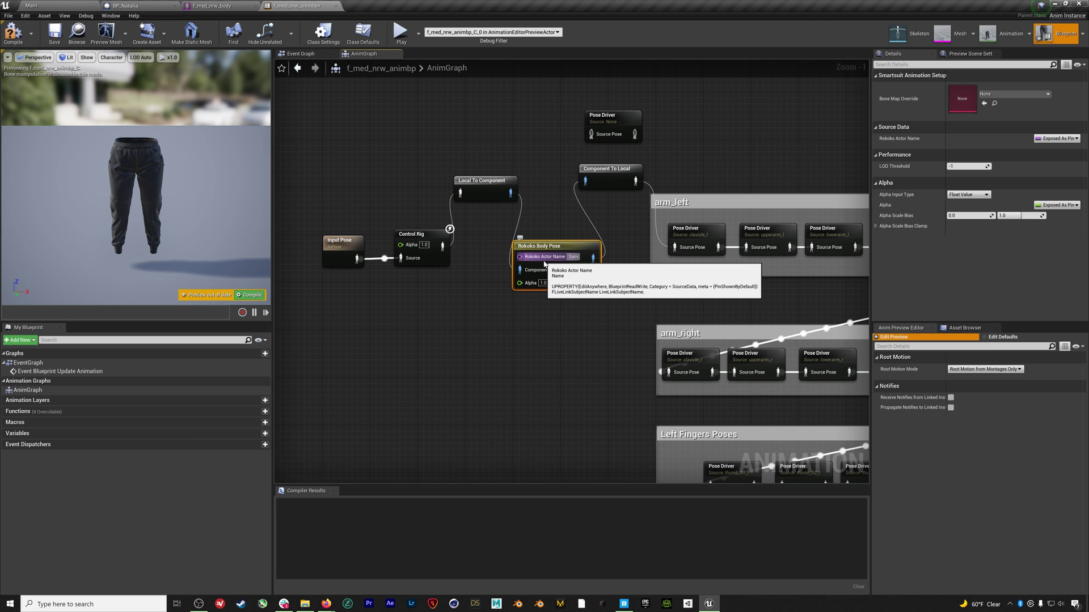
pyautogui.click(536, 327)
pyautogui.click(539, 247)
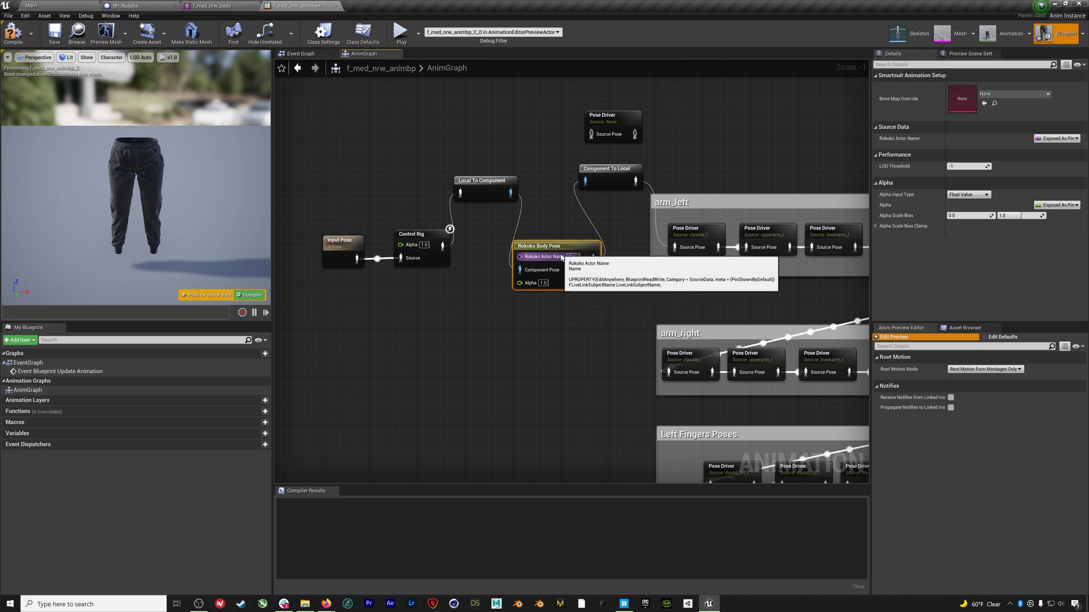
pyautogui.click(999, 94)
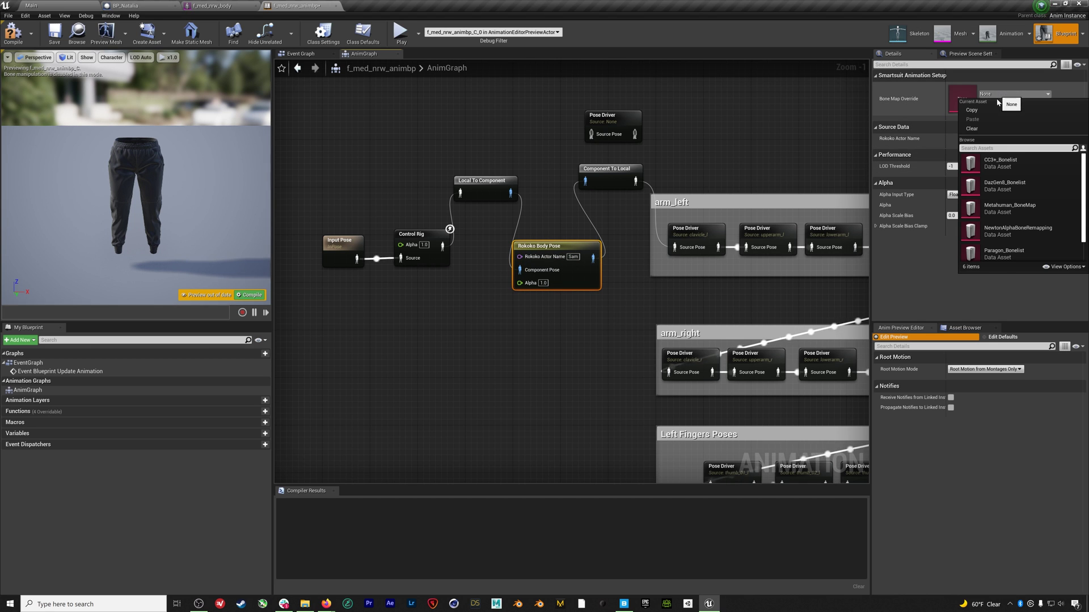
# Use Metahuman_BoneMap as the bone map override and show All Hierarchy bones in the preview
pyautogui.click(1004, 210)
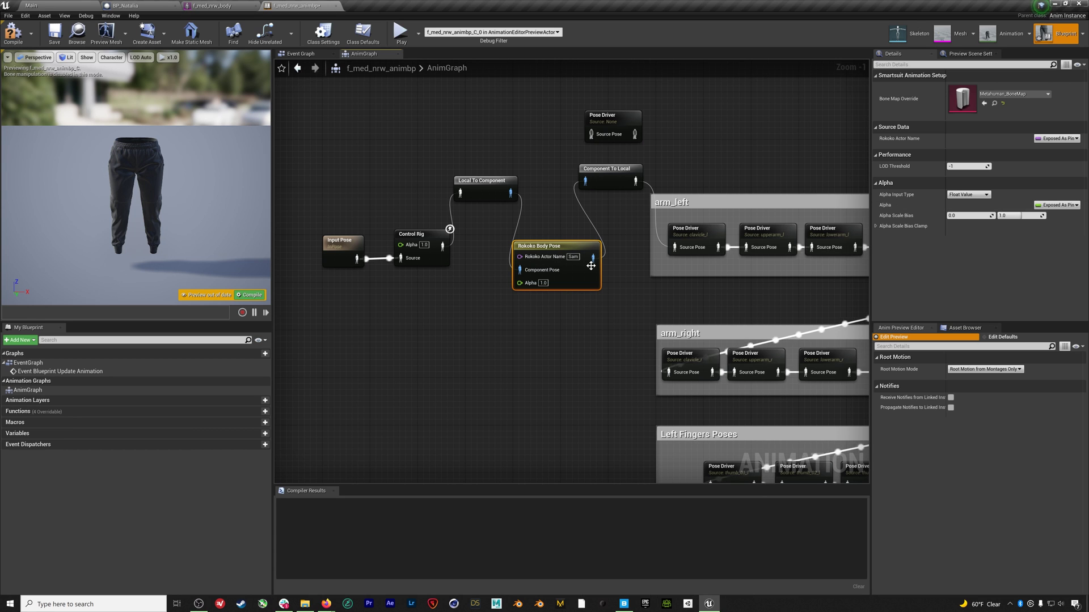
pyautogui.click(111, 57)
pyautogui.moveTo(119, 93)
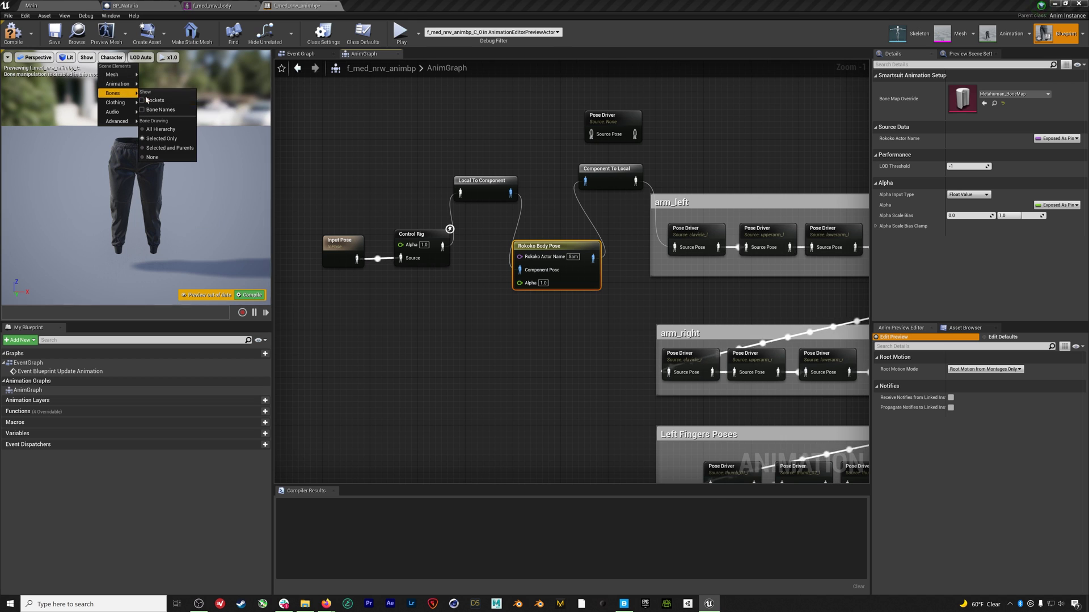
pyautogui.click(152, 129)
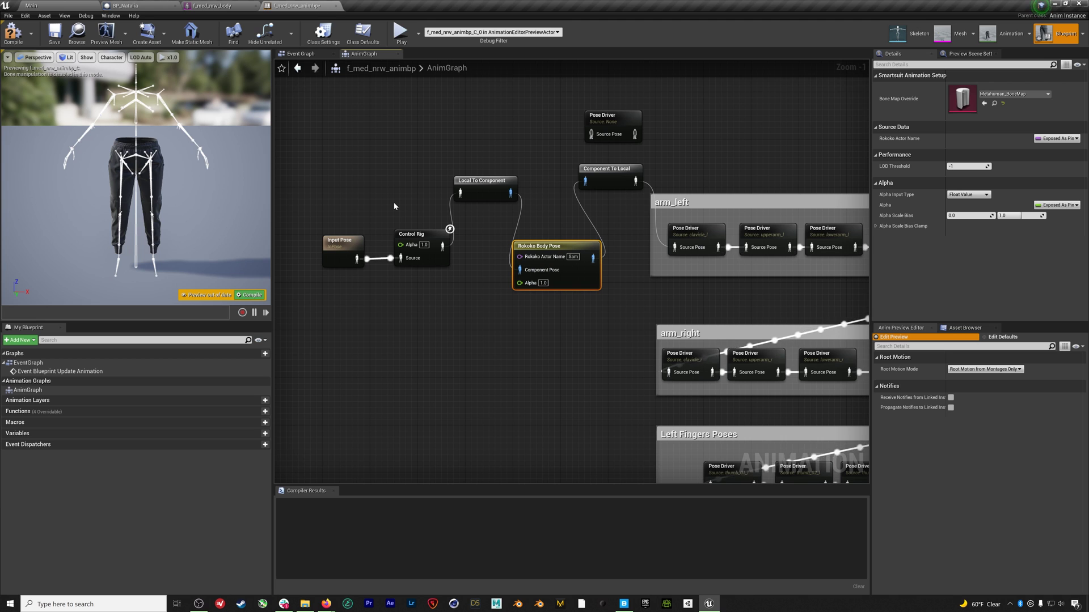
# Set the Control Rig node's class to None and return to the Main level
pyautogui.click(412, 234)
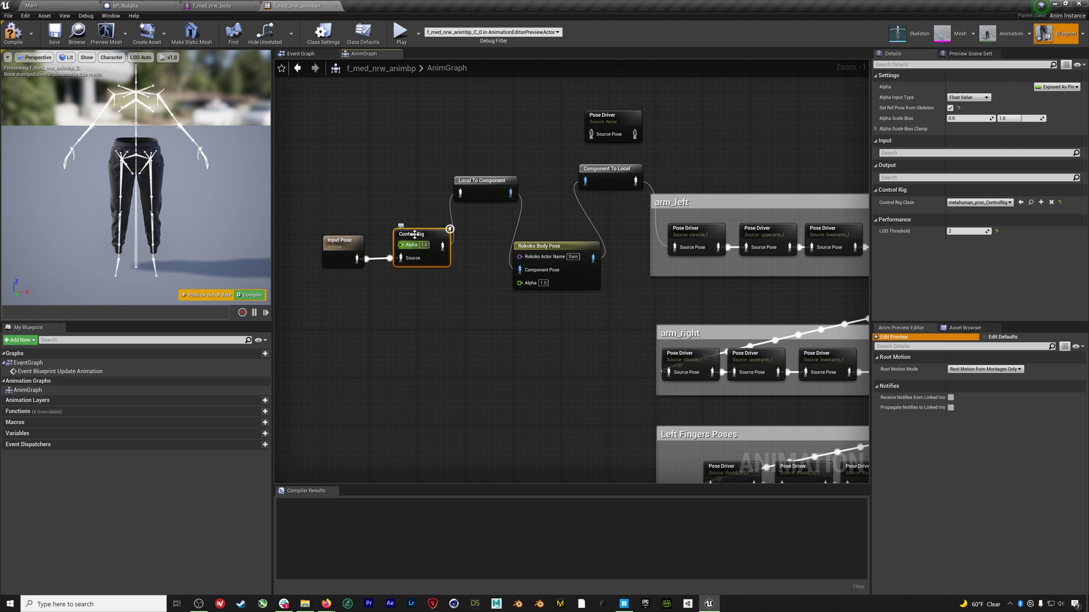
pyautogui.click(985, 203)
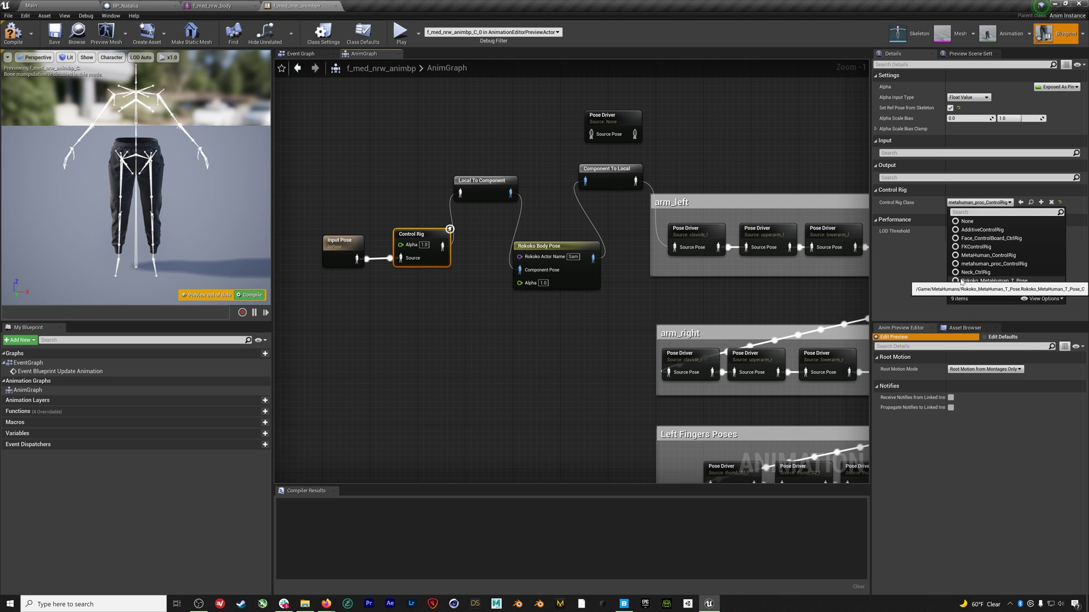
pyautogui.click(985, 281)
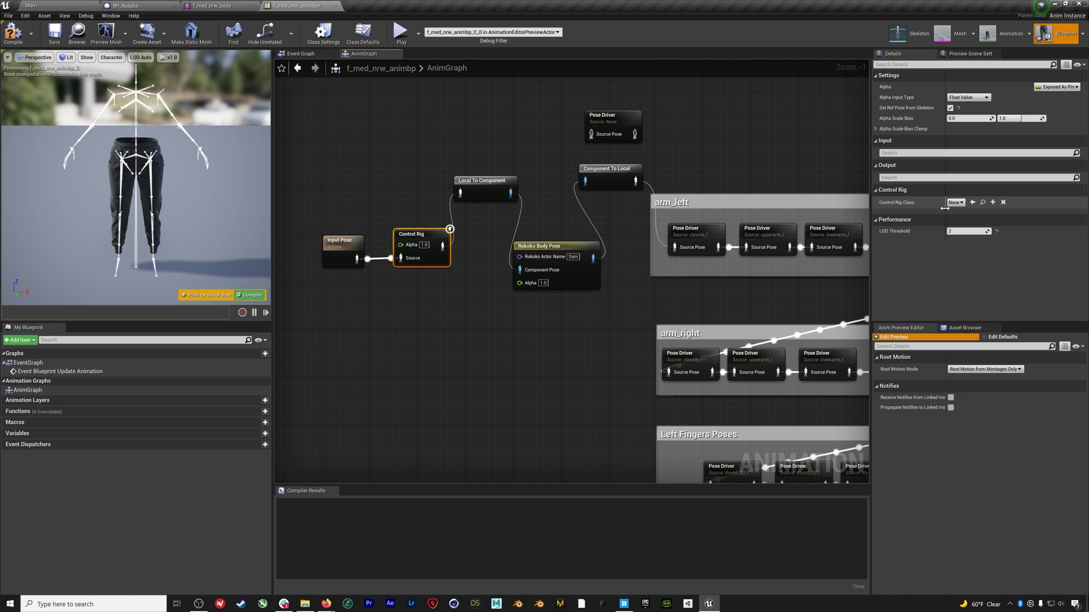
pyautogui.click(56, 7)
# Open the Rokoko_MetaHuman_T_Pose control rig from Rokoko_Assets and save it
pyautogui.click(141, 413)
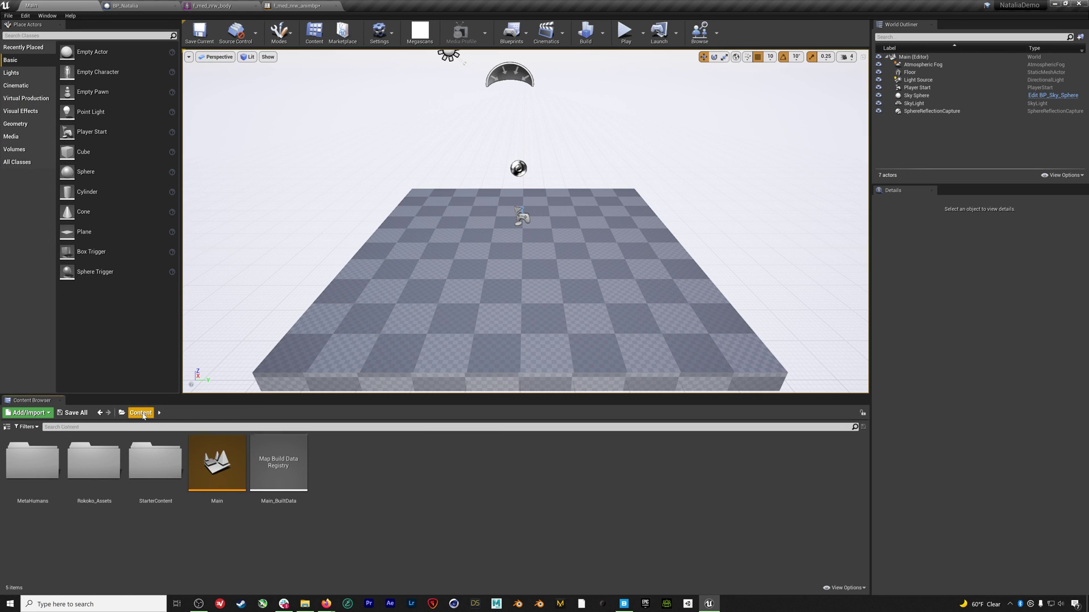
pyautogui.doubleClick(102, 465)
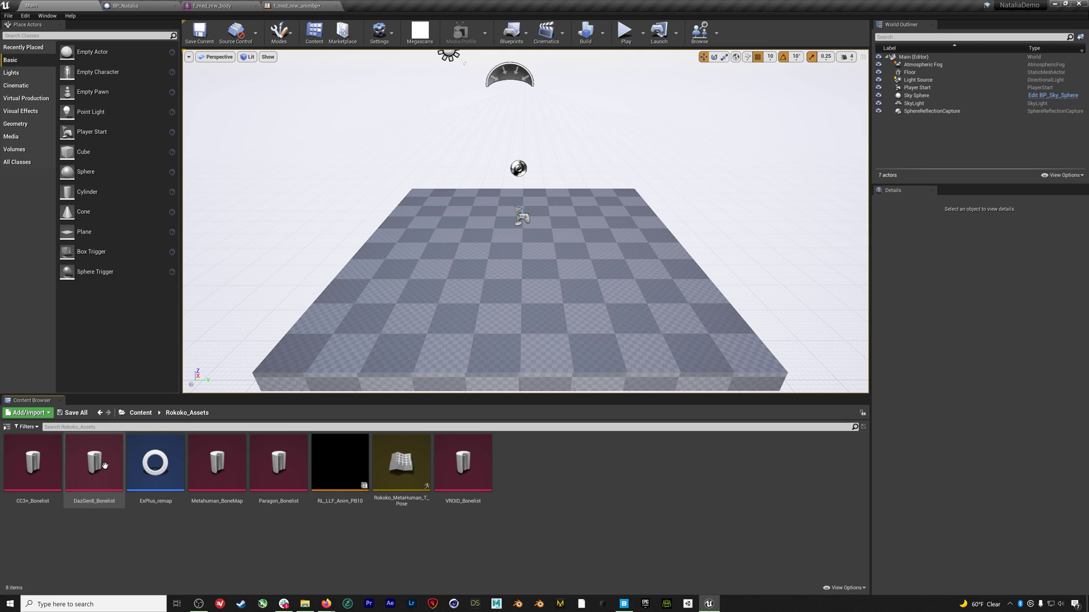
pyautogui.doubleClick(397, 469)
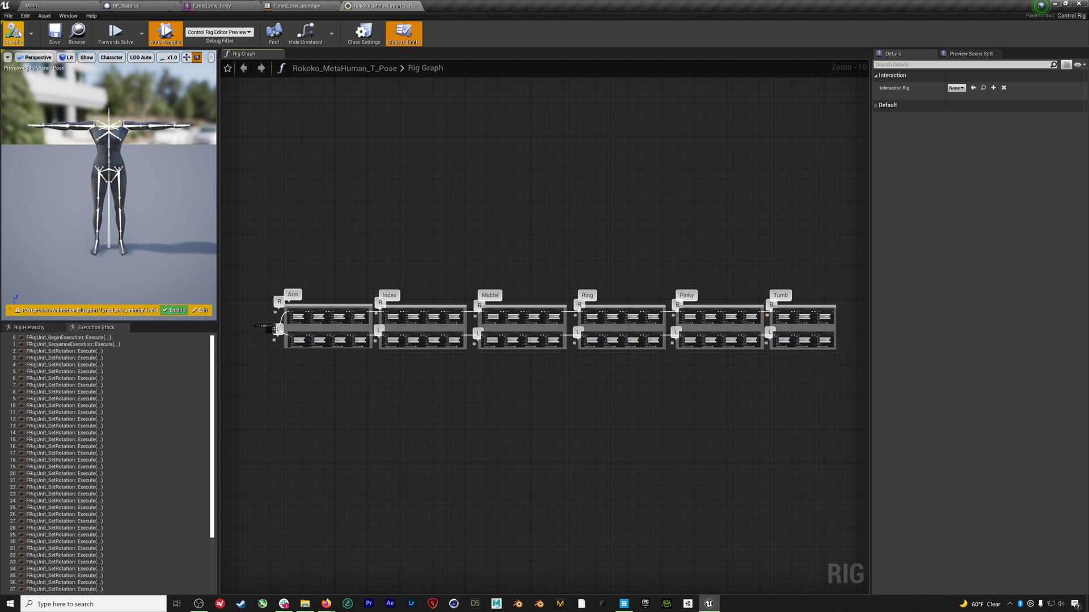
pyautogui.click(55, 32)
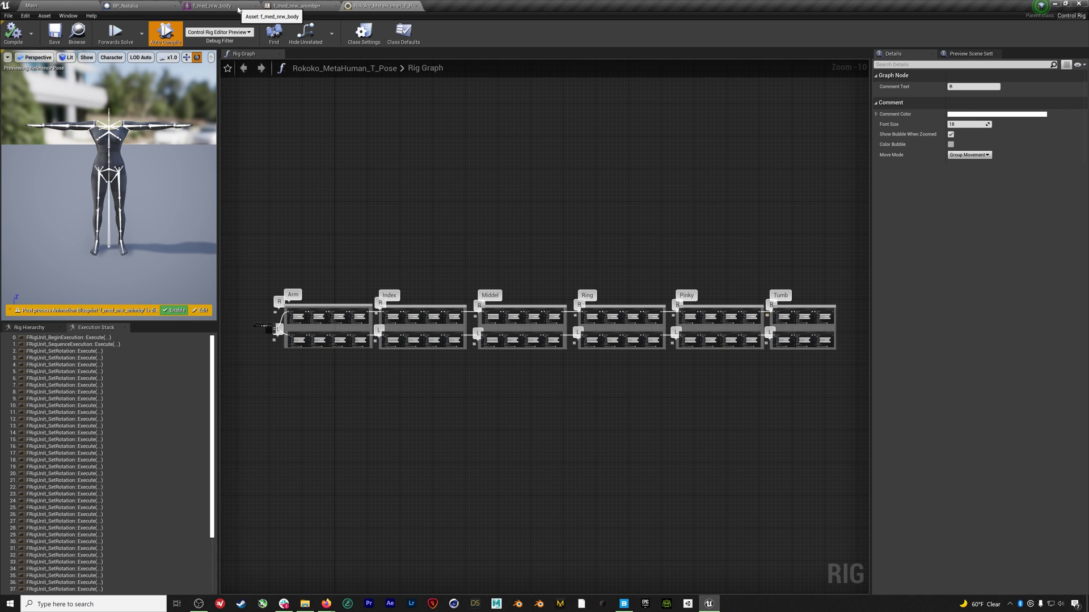
# Set f_med_nrw_animbp's Control Rig Class to Rokoko_MetaHuman_T_Pose and compile the blueprint
pyautogui.click(297, 7)
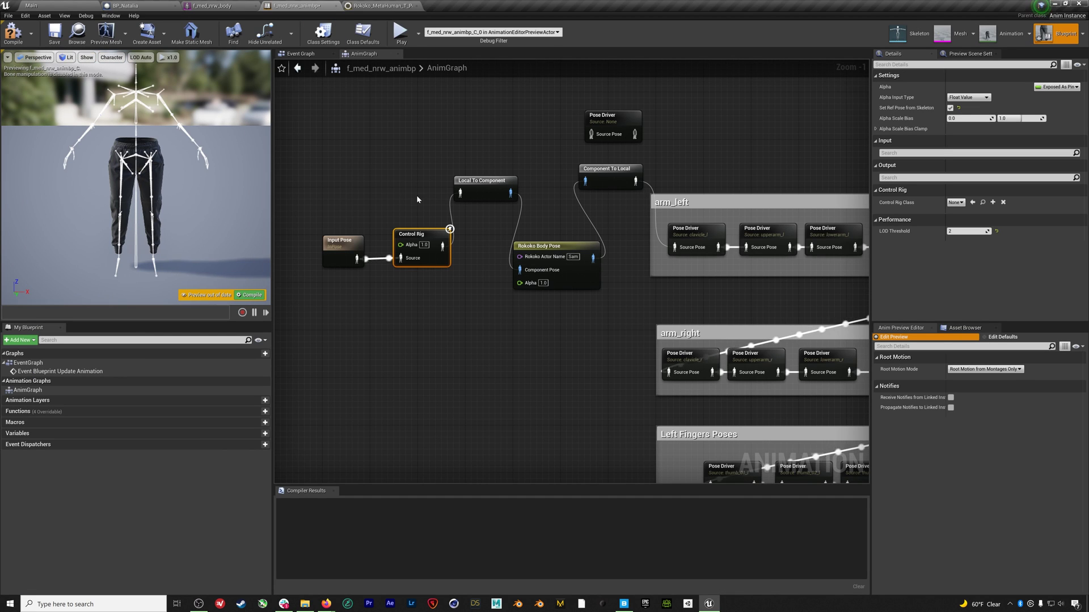
pyautogui.click(955, 202)
pyautogui.click(983, 291)
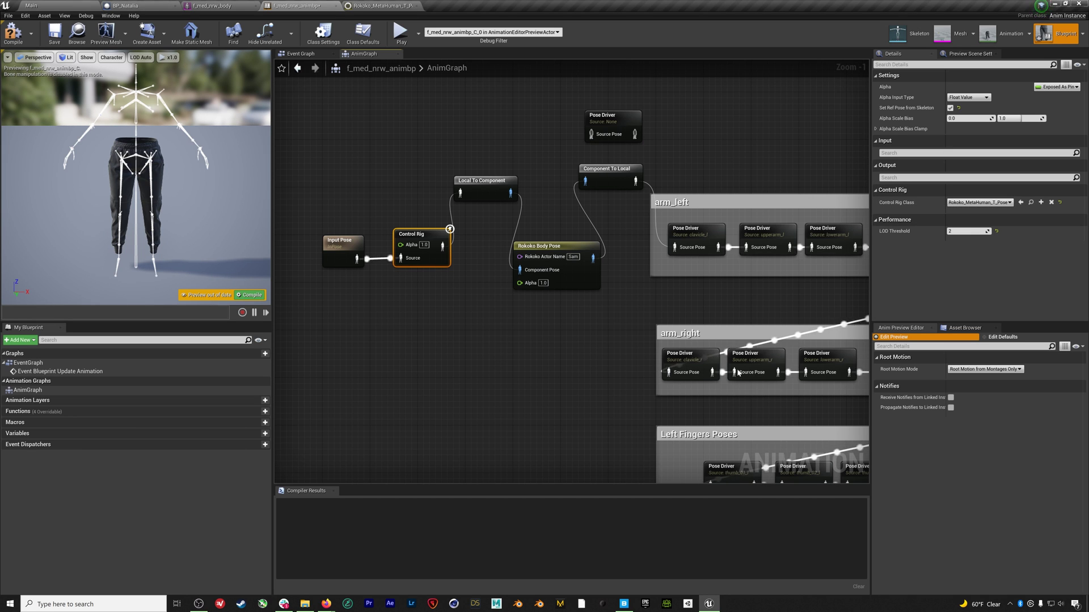
pyautogui.click(13, 32)
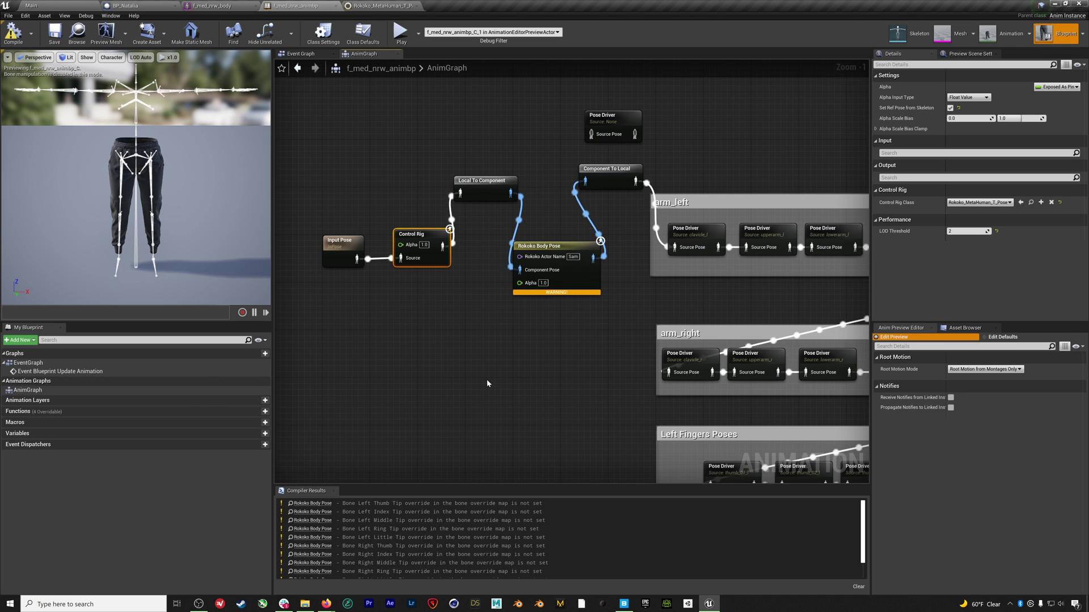
pyautogui.click(138, 6)
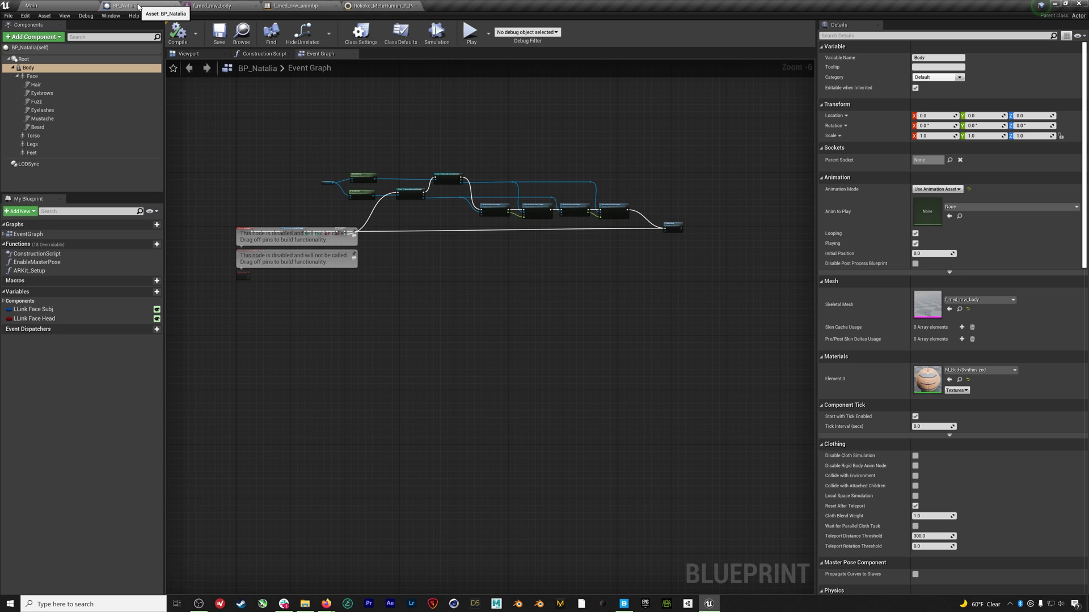
# Open the Face mesh's Face_AnimBP AnimGraph and shift mh_arkit_mapping_pose rightward after Live Link Pose
pyautogui.click(56, 77)
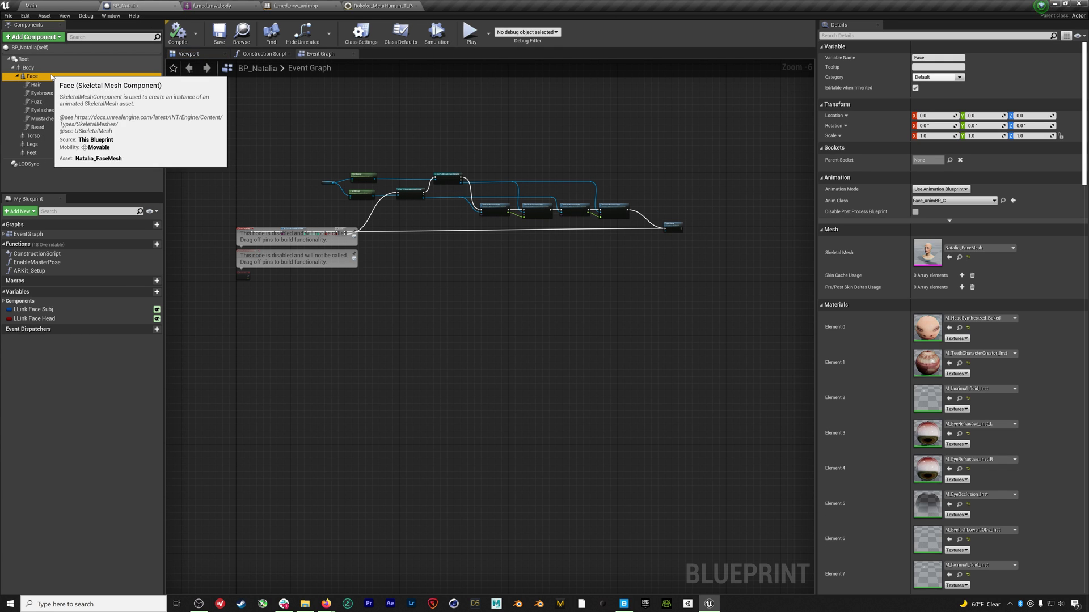
pyautogui.click(928, 252)
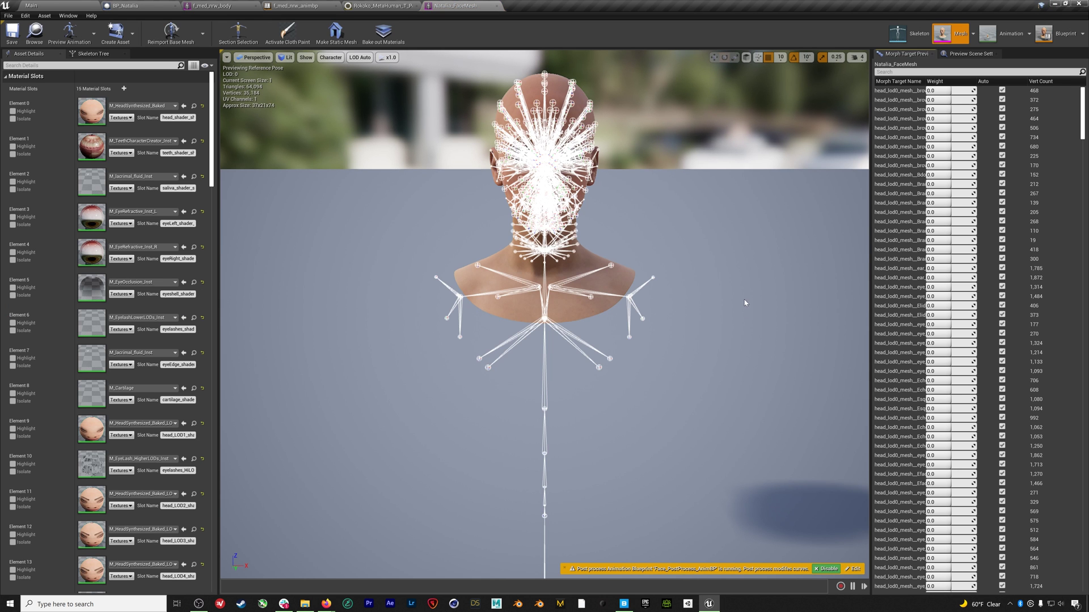
pyautogui.click(1066, 37)
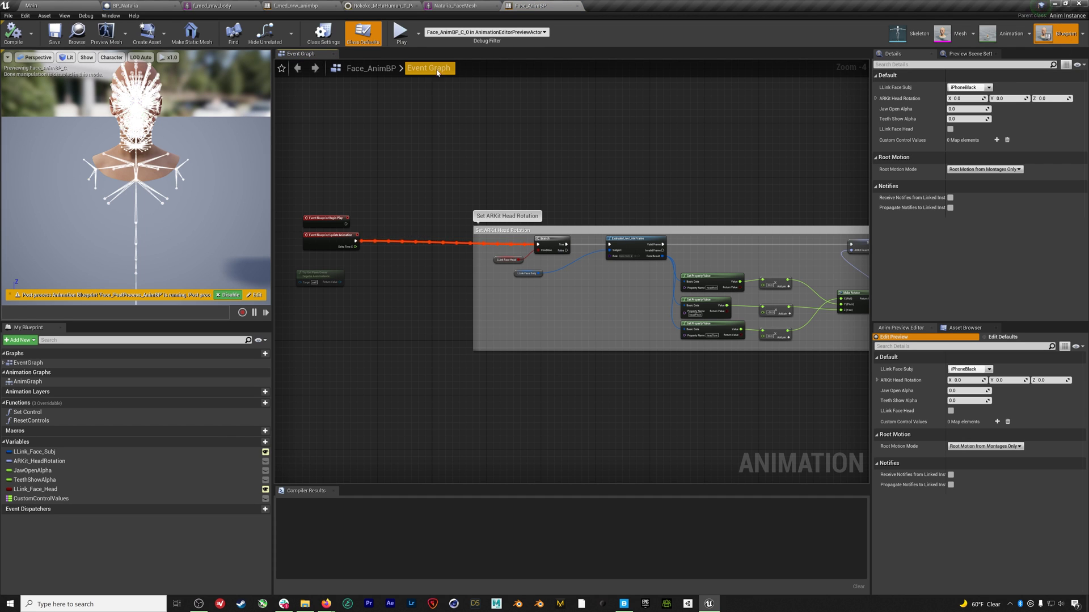
pyautogui.doubleClick(133, 382)
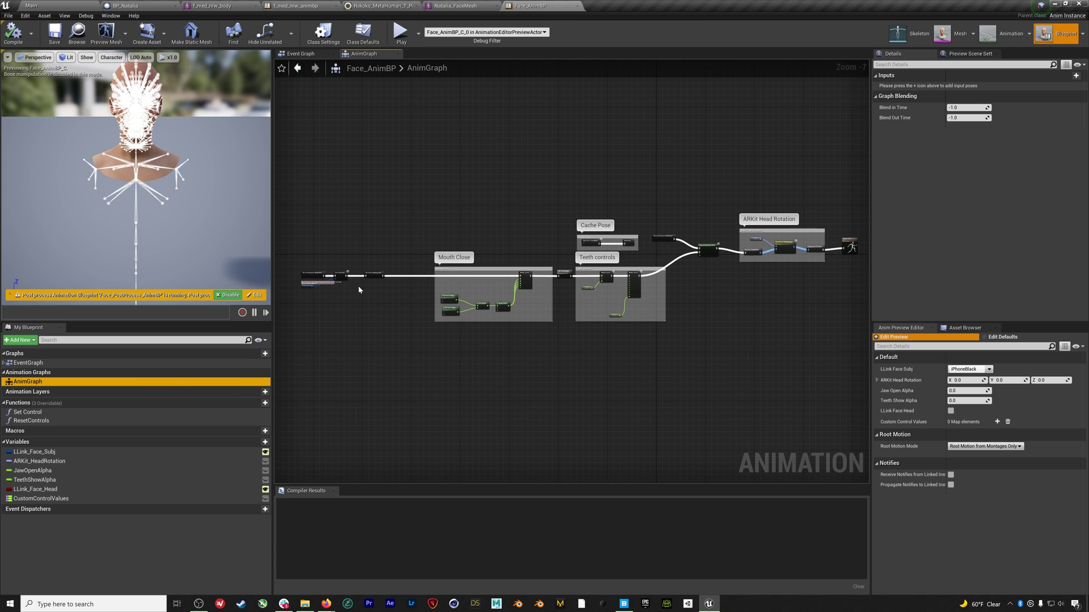
pyautogui.scroll(5, 357, 281)
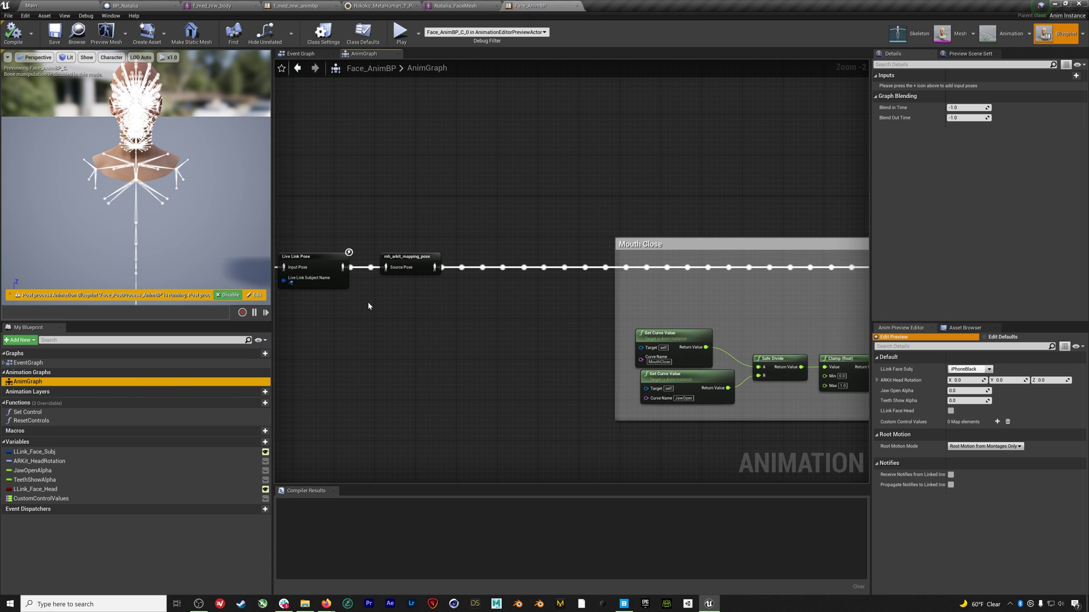
pyautogui.moveTo(368, 306); pyautogui.dragTo(479, 281, button='right')
pyautogui.moveTo(532, 238); pyautogui.dragTo(640, 234)
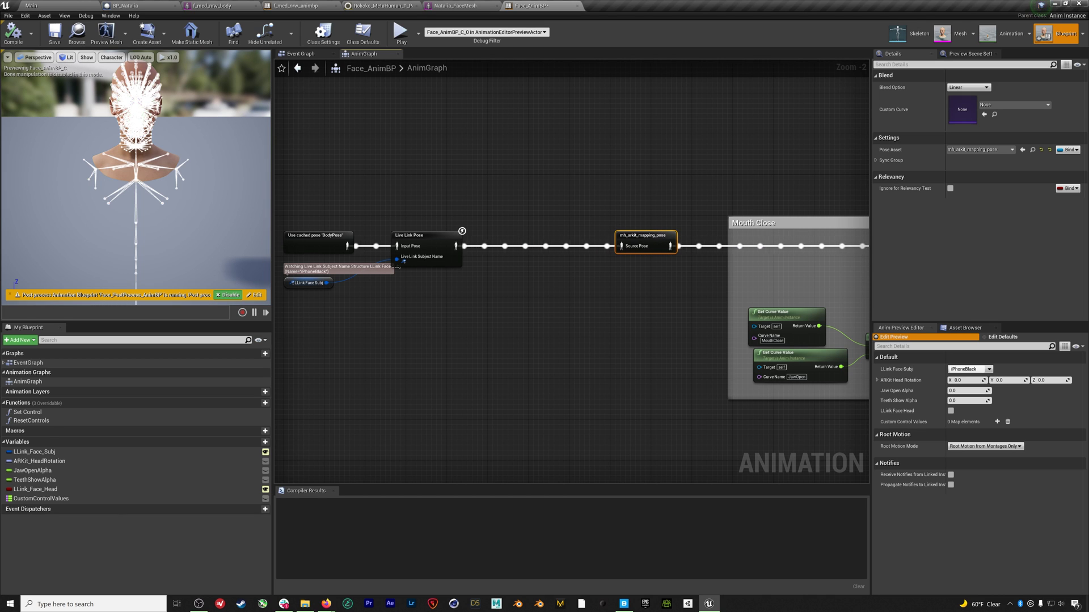
# Add a Modify Curve node fed by Live Link Pose, with a Mouth Shrug Lower curve pin
pyautogui.rightClick(529, 315)
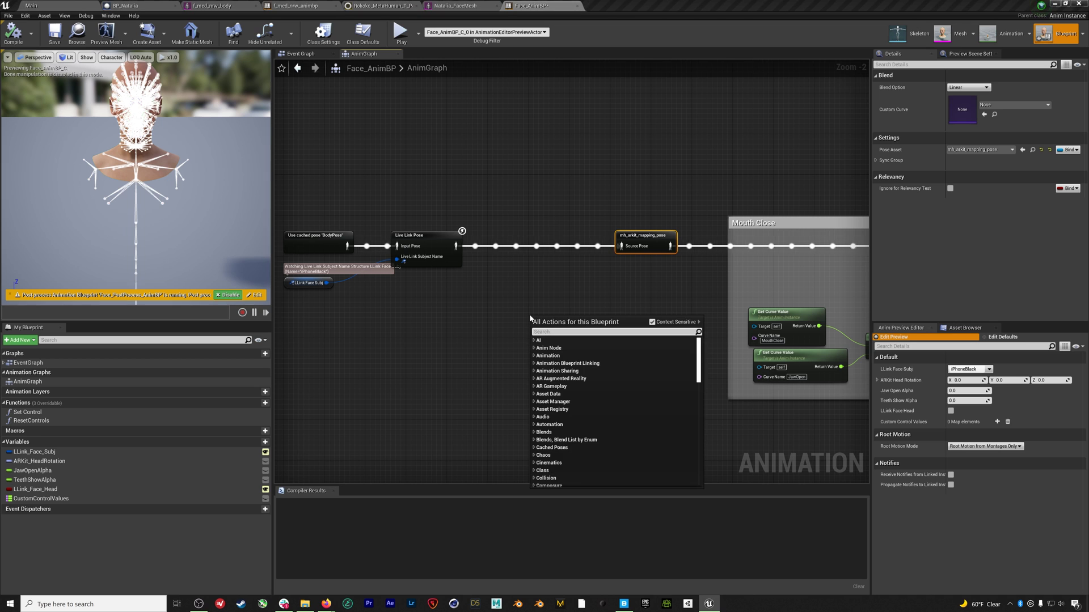
pyautogui.write('modify')
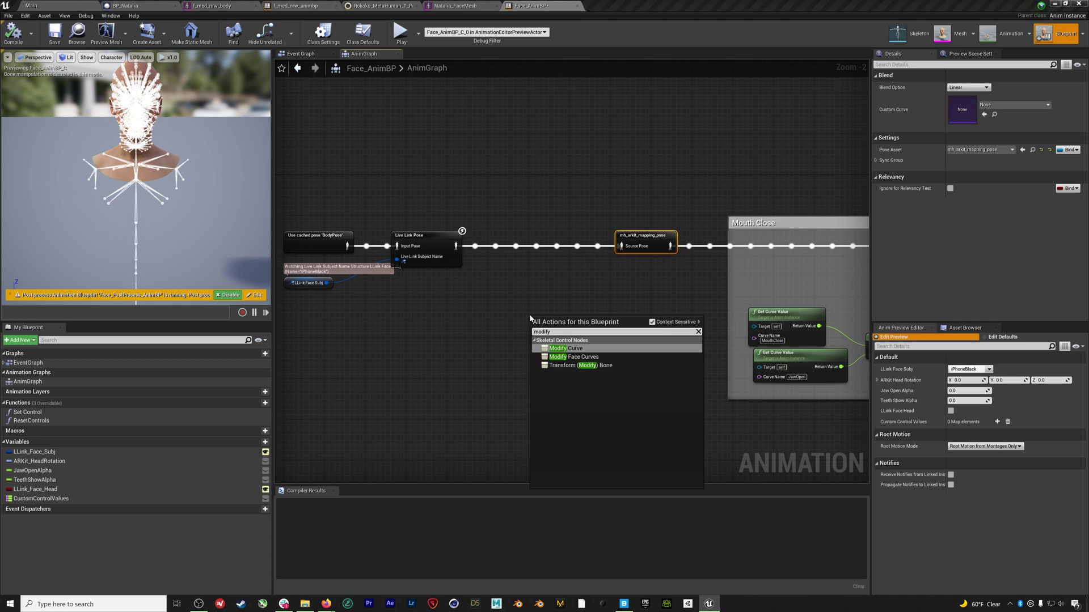
pyautogui.press('Return')
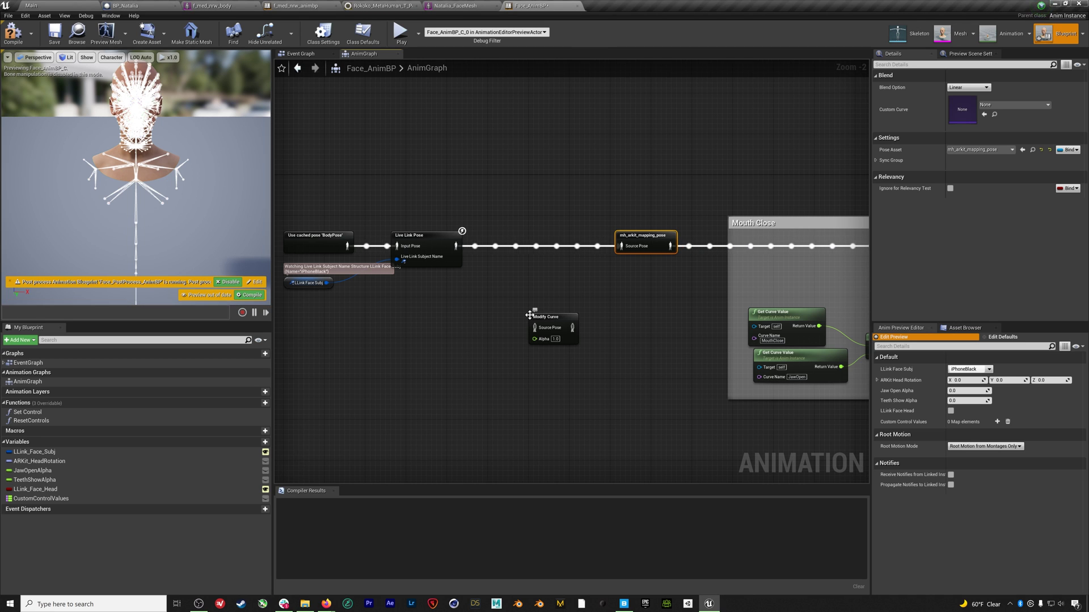
pyautogui.moveTo(539, 314); pyautogui.dragTo(534, 287)
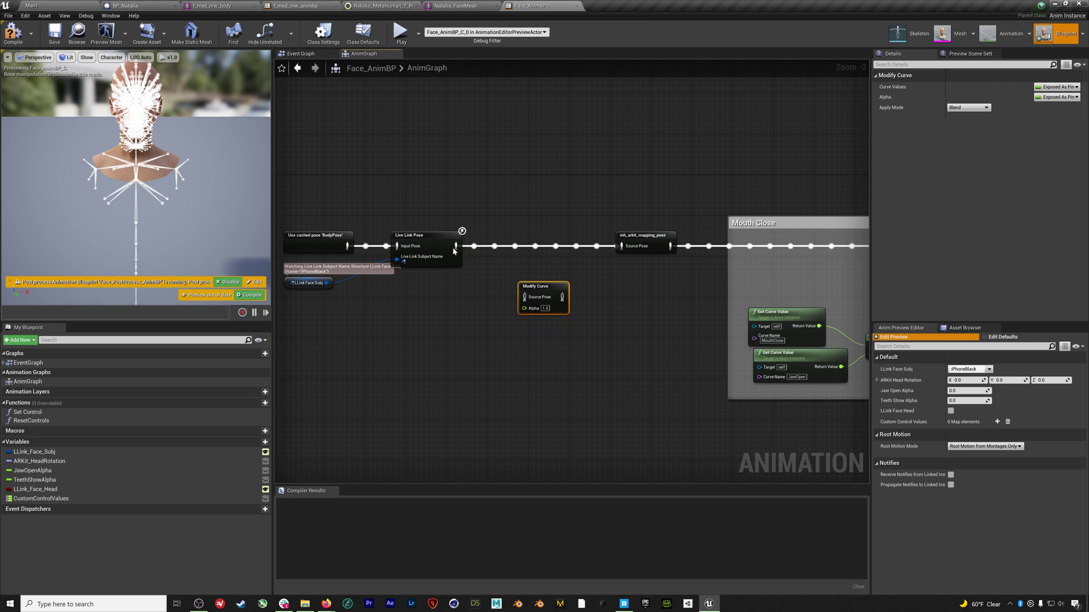
pyautogui.moveTo(456, 245); pyautogui.dragTo(625, 247)
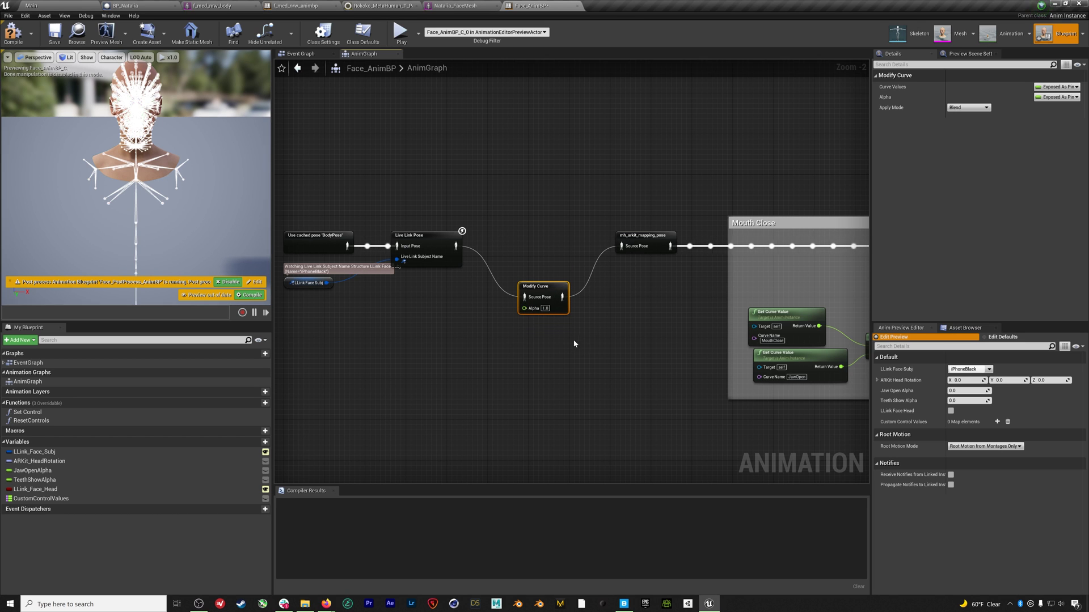
pyautogui.rightClick(561, 297)
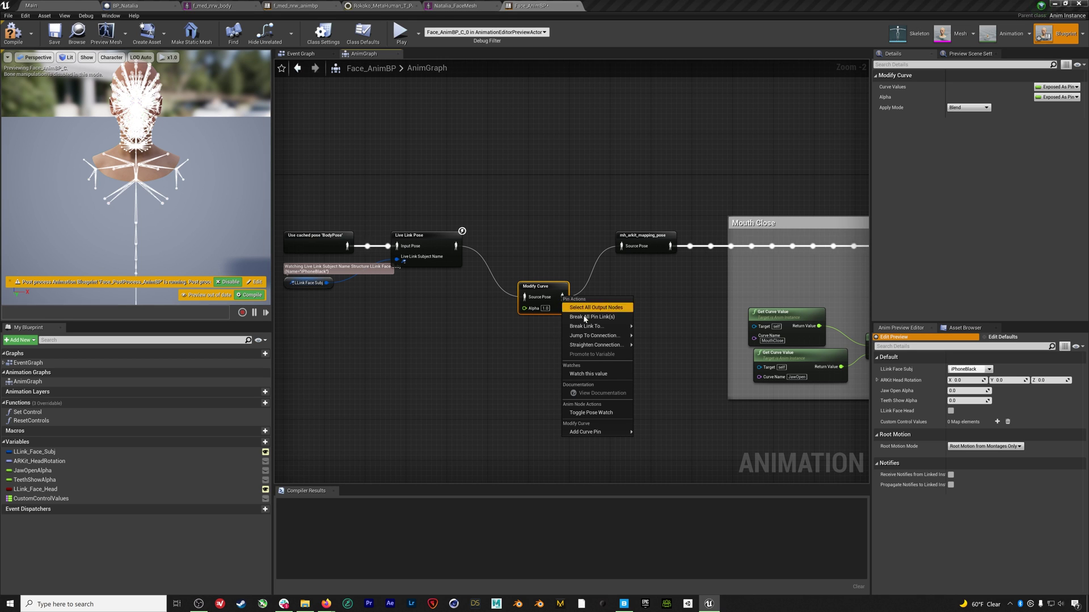
pyautogui.moveTo(590, 432)
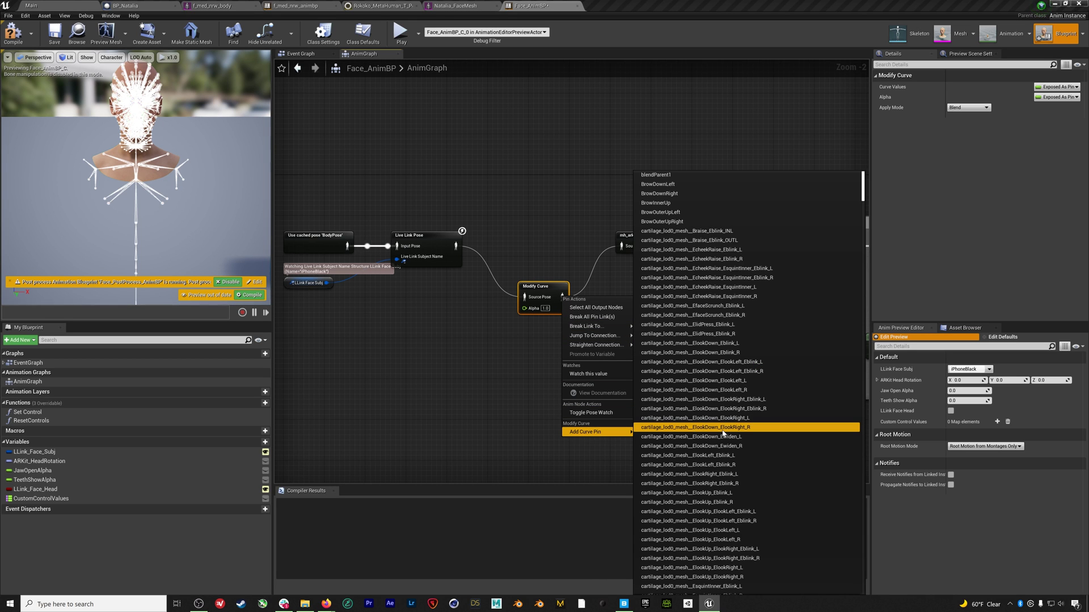
pyautogui.scroll(-6, 723, 432)
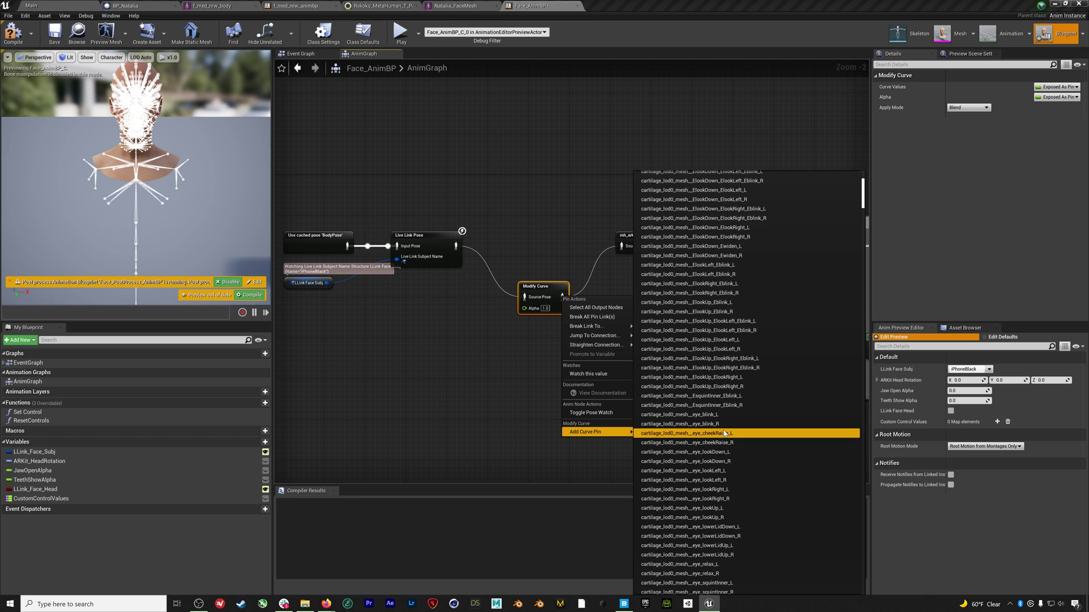
pyautogui.write('mouthshrug')
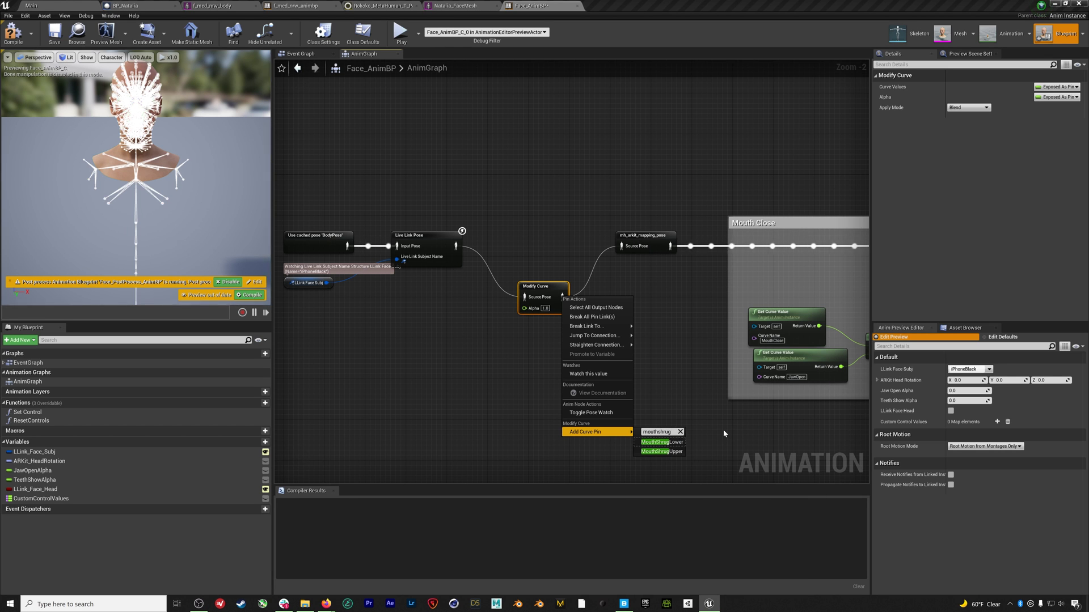
pyautogui.press('Return')
# Set preview Bones to Selected Only, compile Face_AnimBP, and return to the Main level
pyautogui.click(111, 58)
pyautogui.moveTo(116, 94)
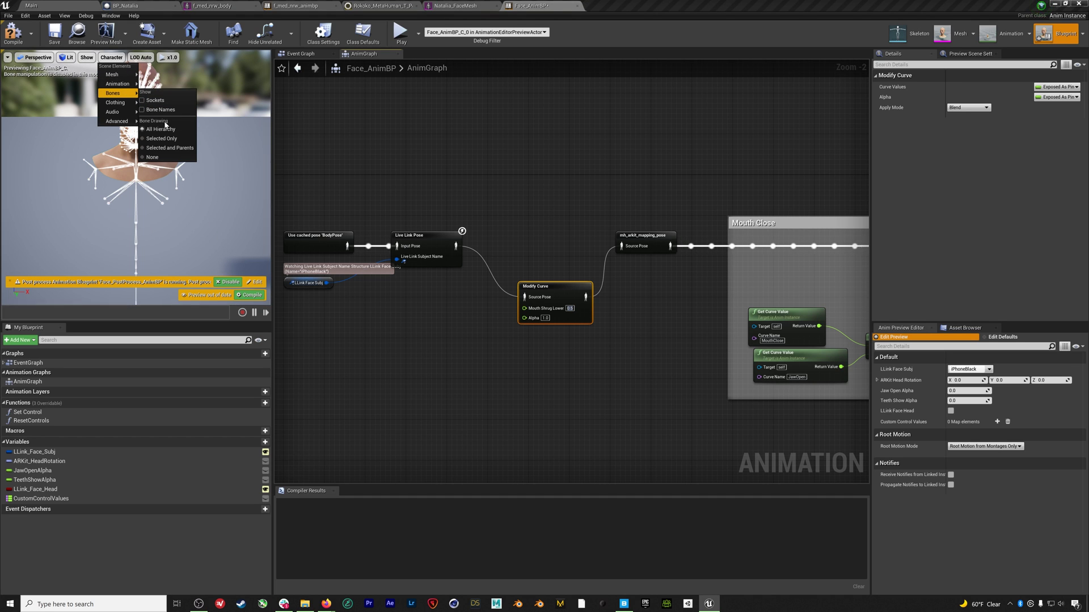
pyautogui.click(166, 138)
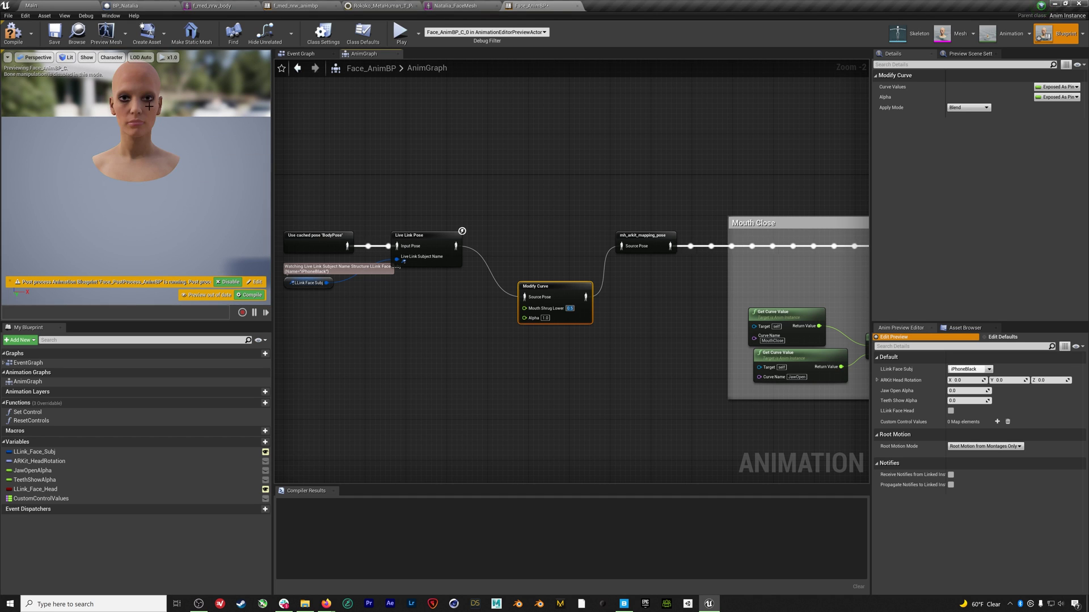
pyautogui.moveTo(136, 181)
pyautogui.mouseDown(button='right')
pyautogui.moveTo(158, 182)
pyautogui.moveTo(148, 179)
pyautogui.mouseUp(button='right')
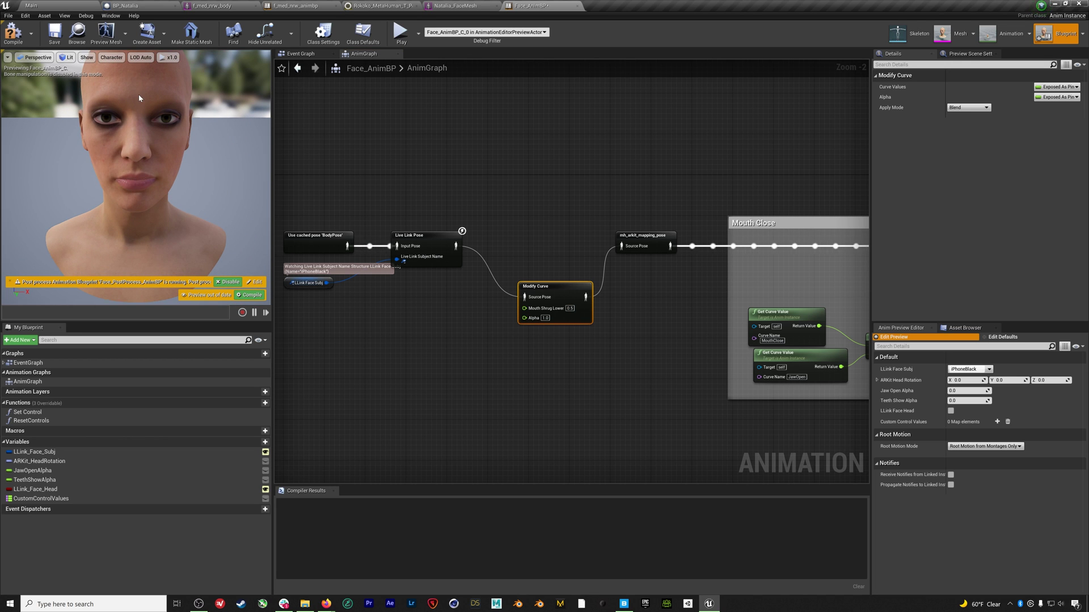
pyautogui.click(14, 32)
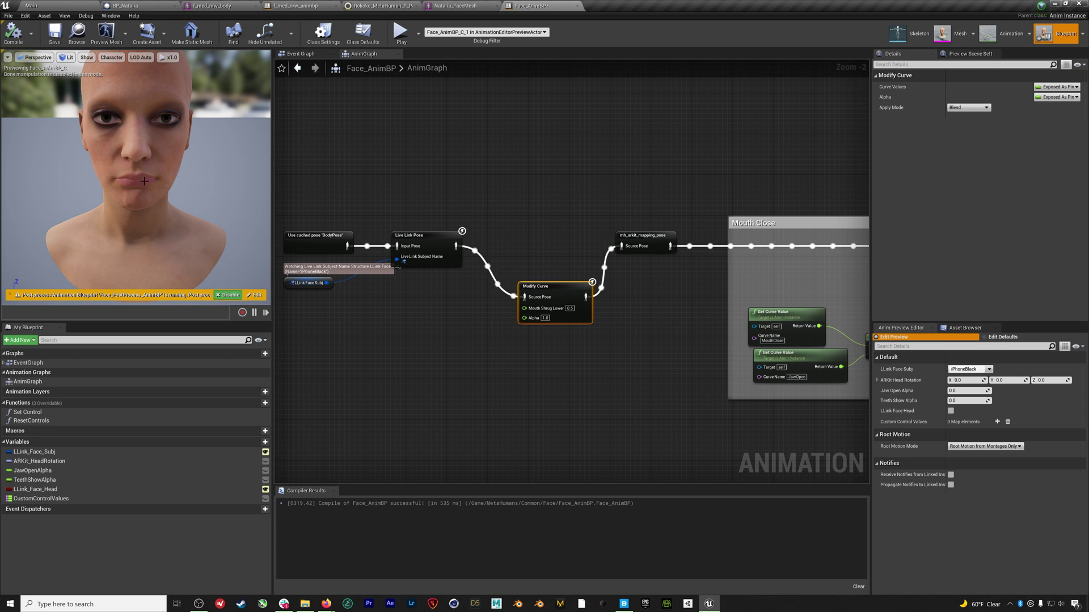
pyautogui.click(51, 42)
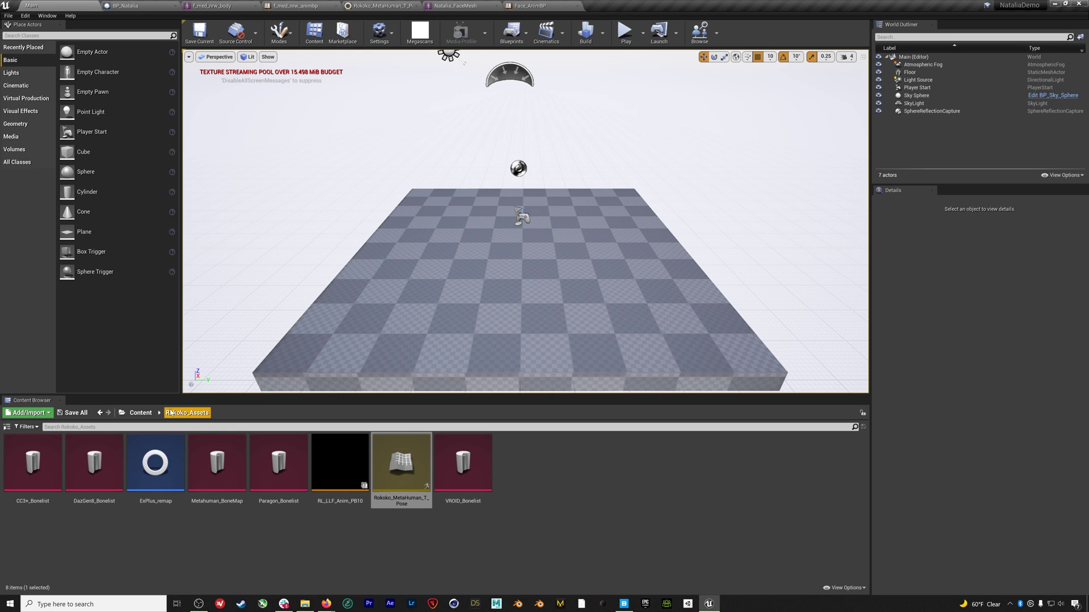
# Drag BP_Natalia from Content > MetaHumans > Natalia into the level
pyautogui.click(141, 412)
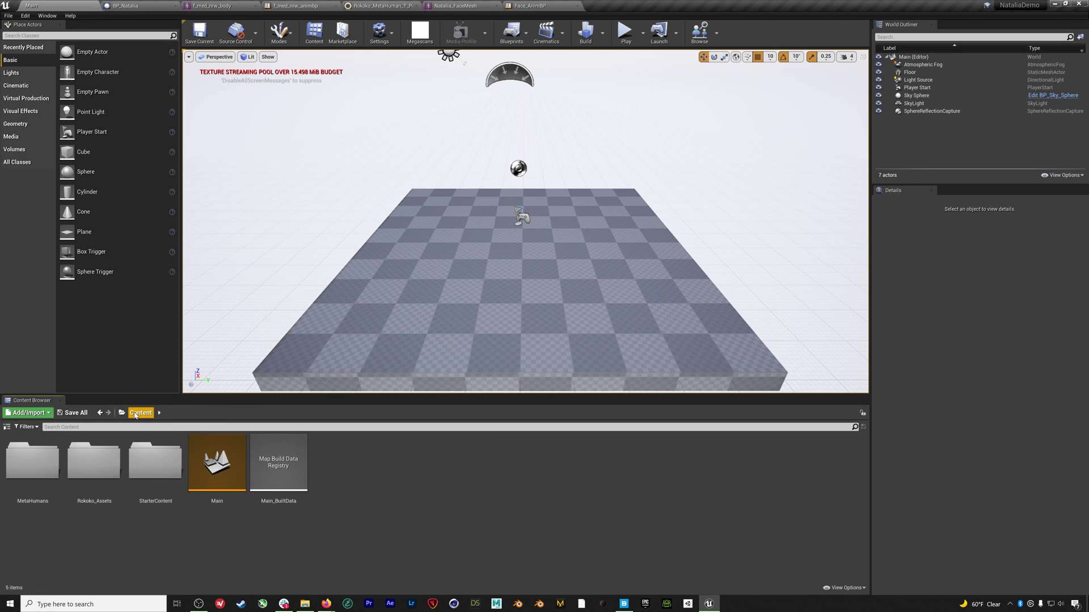
pyautogui.click(48, 459)
pyautogui.doubleClick(48, 459)
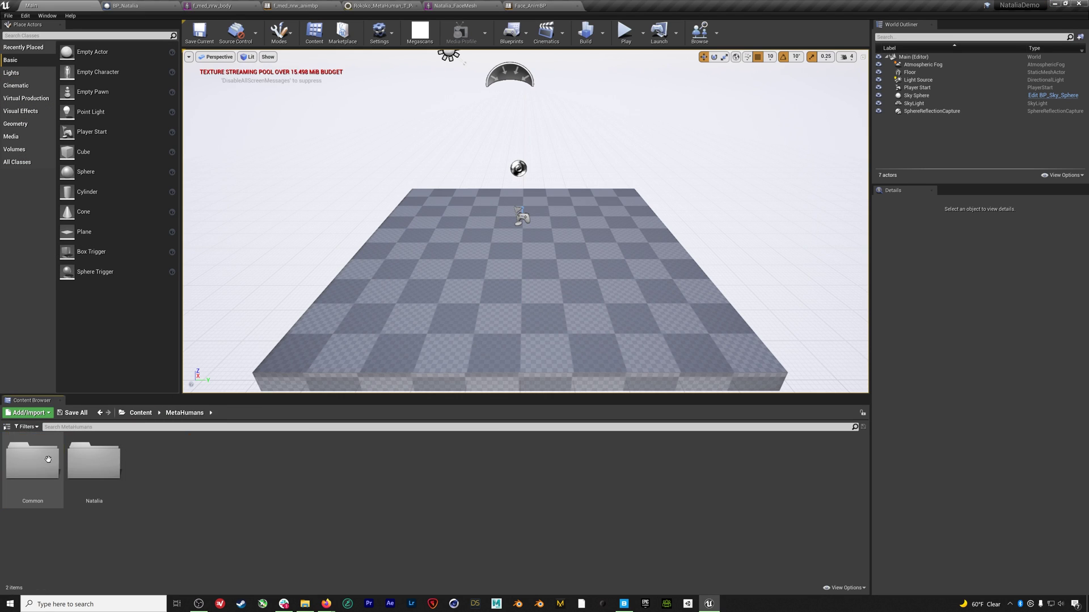
pyautogui.doubleClick(94, 459)
pyautogui.moveTo(464, 462); pyautogui.dragTo(555, 238)
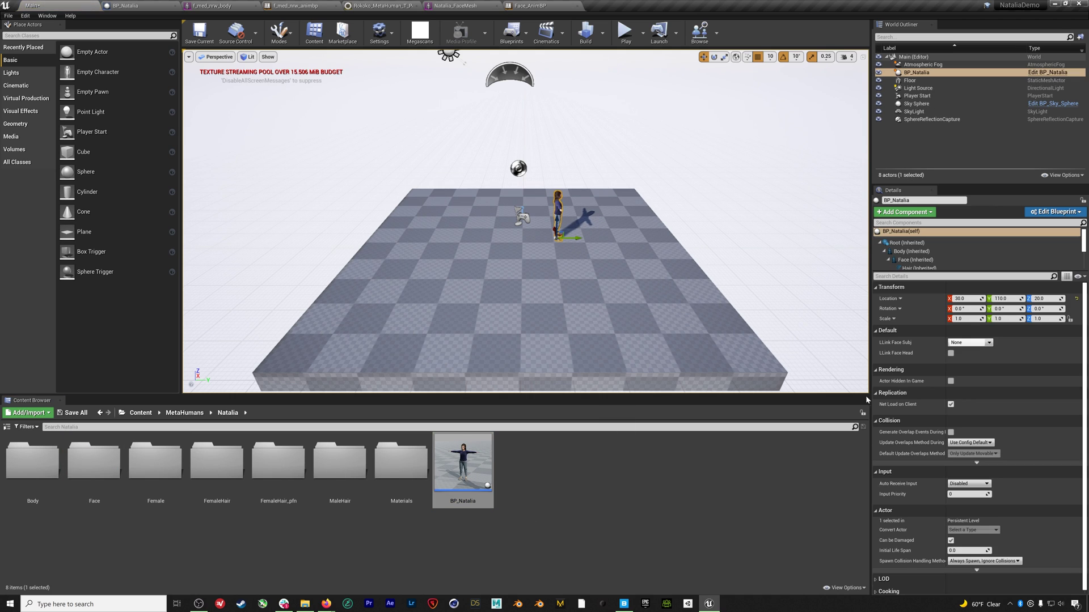
# Reset Natalia's location to the world origin, then raise her 20 units on Z
pyautogui.click(1077, 300)
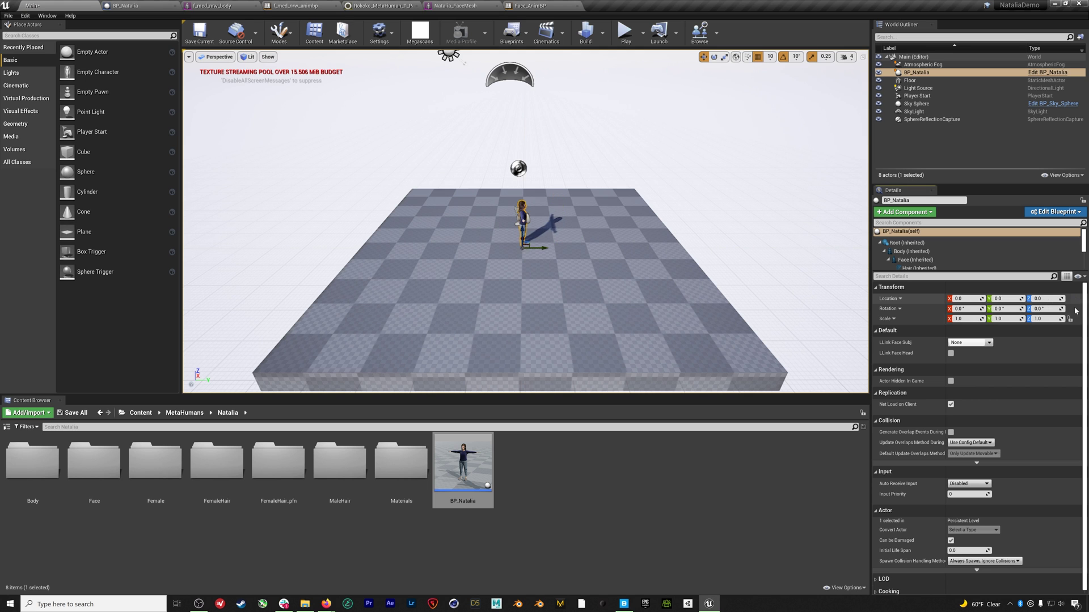
pyautogui.press('f')
pyautogui.keyDown('alt'); pyautogui.moveTo(525, 211); pyautogui.dragTo(617, 316); pyautogui.keyUp('alt')
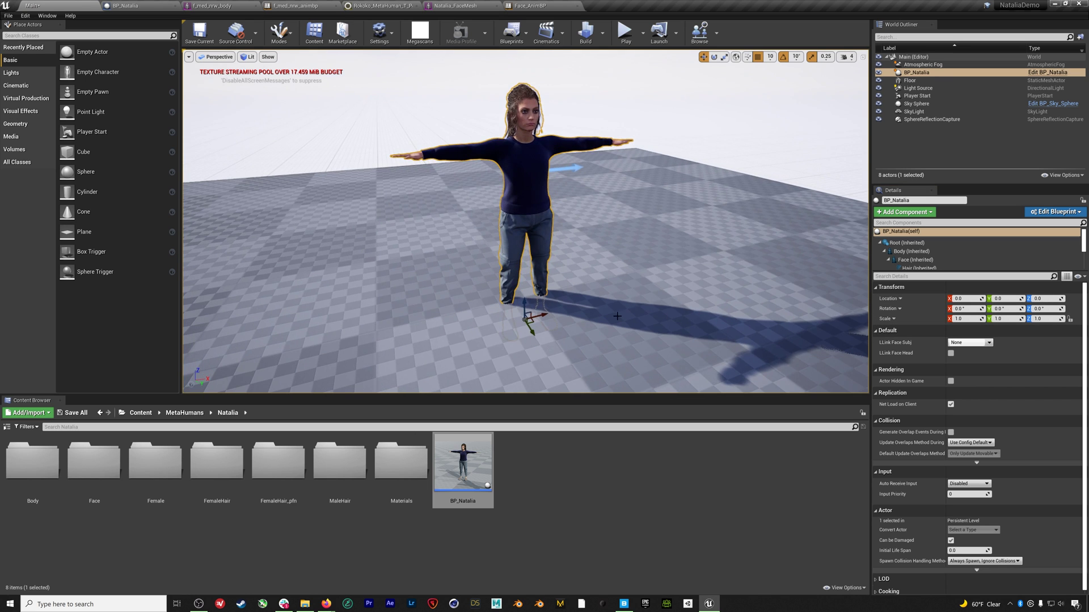
pyautogui.moveTo(529, 305); pyautogui.dragTo(526, 278)
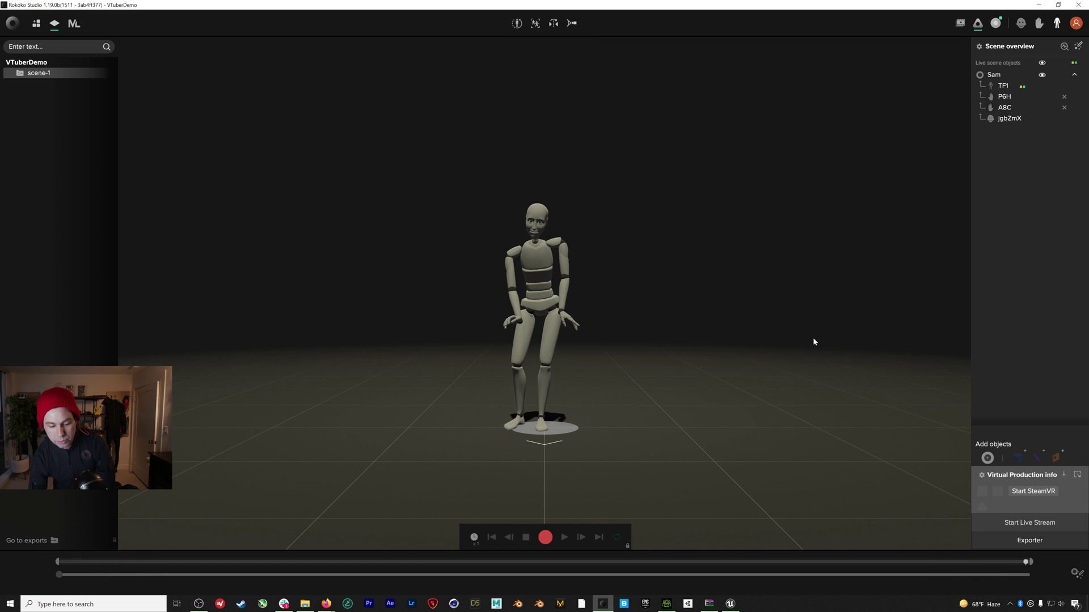
# Open the Rokoko Studio Live integrations panel with Start Live Stream
pyautogui.click(1030, 524)
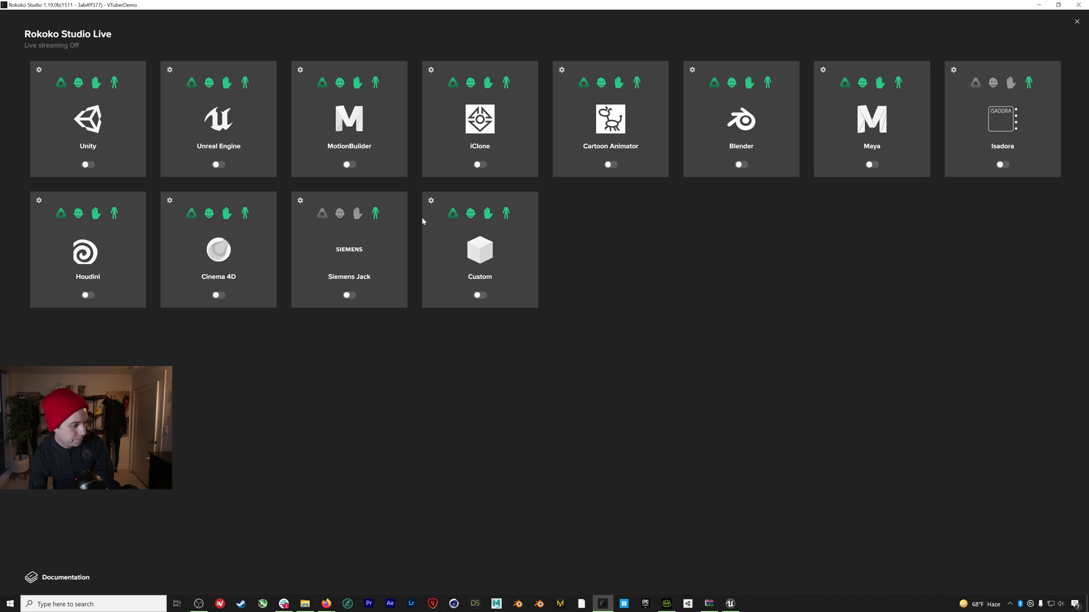
# Enable the Unreal Engine integration, close the panel, and set scene locomotion to Treadmill
pyautogui.click(216, 165)
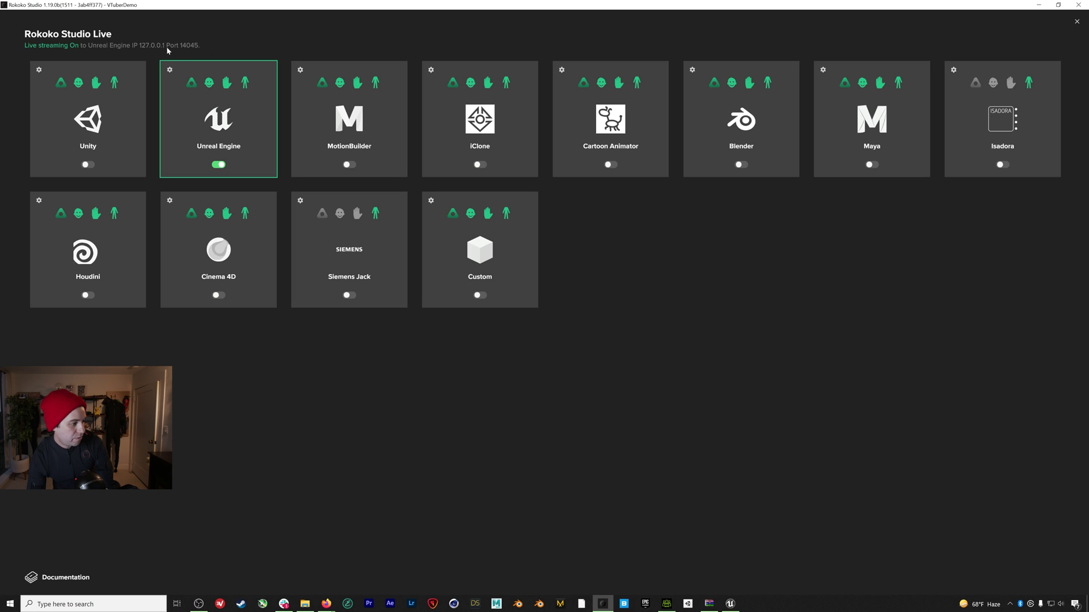
pyautogui.click(1076, 22)
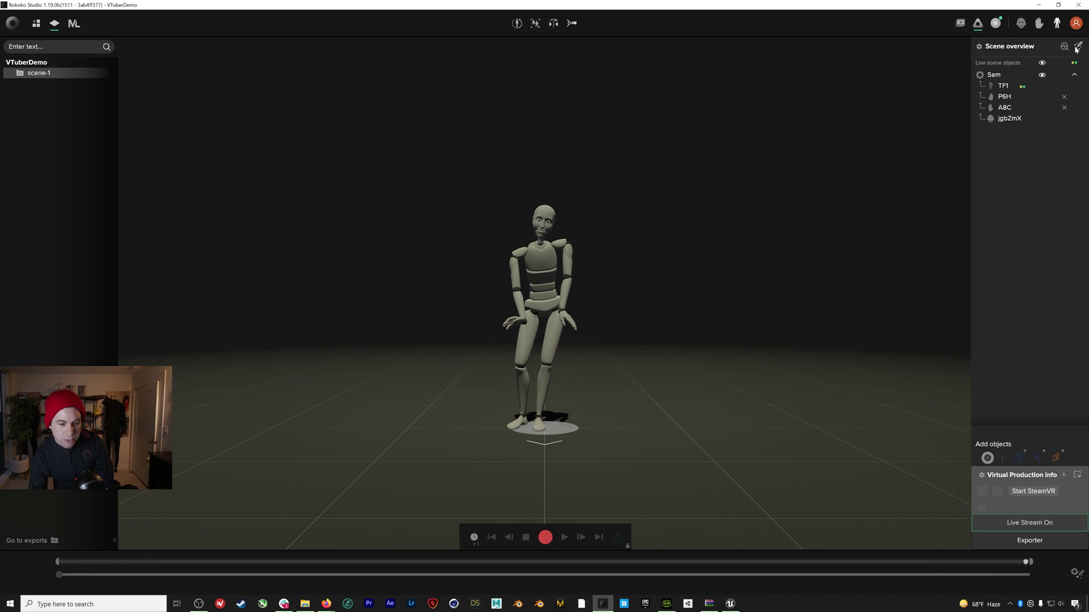
pyautogui.click(1076, 48)
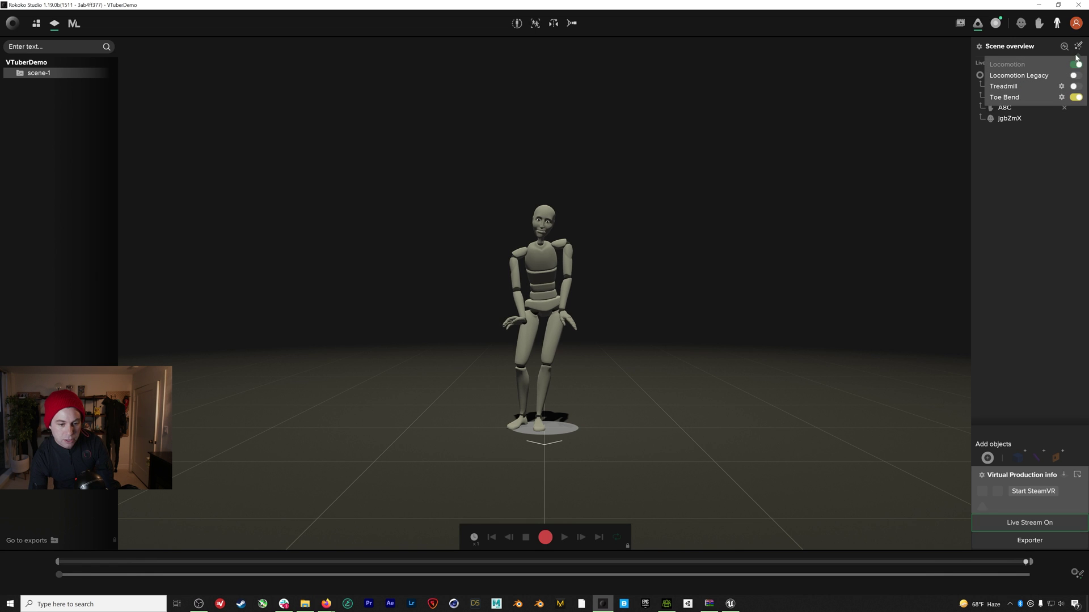
pyautogui.click(1073, 87)
pyautogui.click(1049, 171)
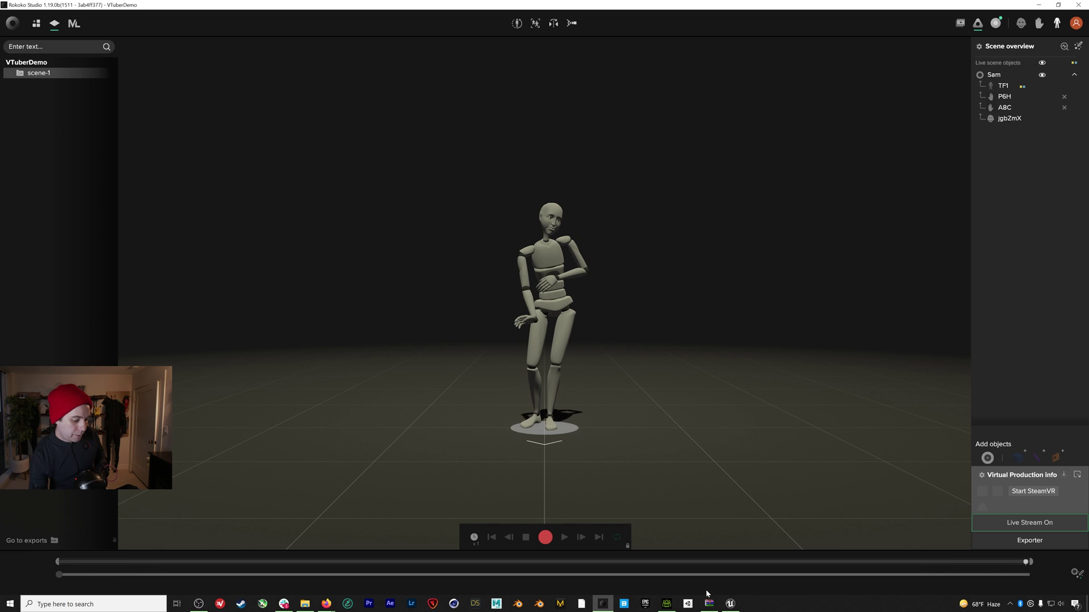
# In Unreal, select RokokoReceiver1 and confirm its Rokoko Port Number is 14045
pyautogui.click(731, 603)
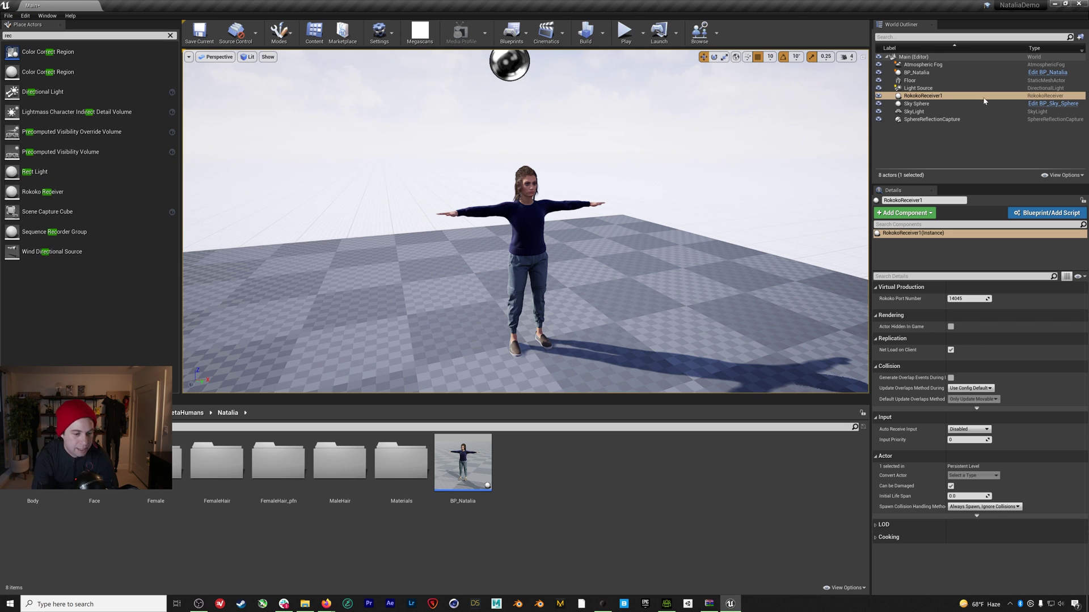
pyautogui.click(923, 96)
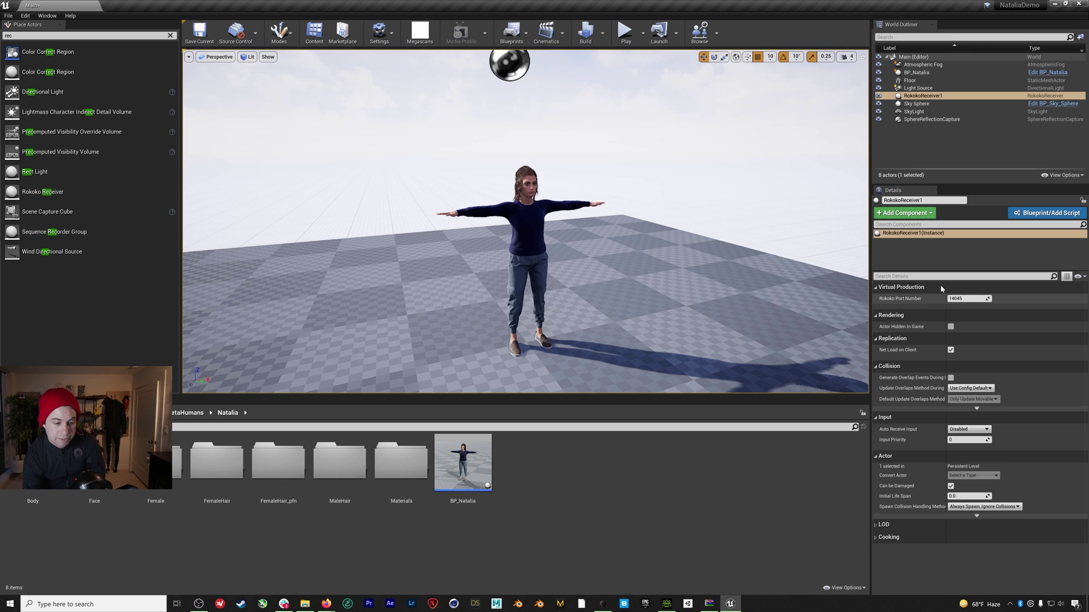
pyautogui.click(922, 96)
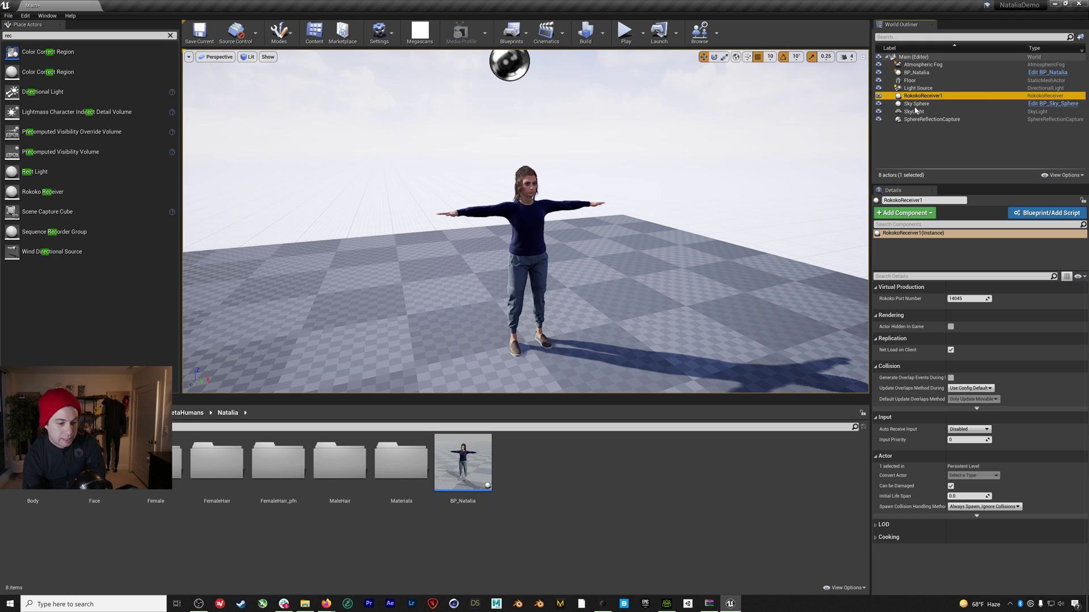
# Add a Rokoko Studio source in the Live Link window, then close it
pyautogui.click(47, 16)
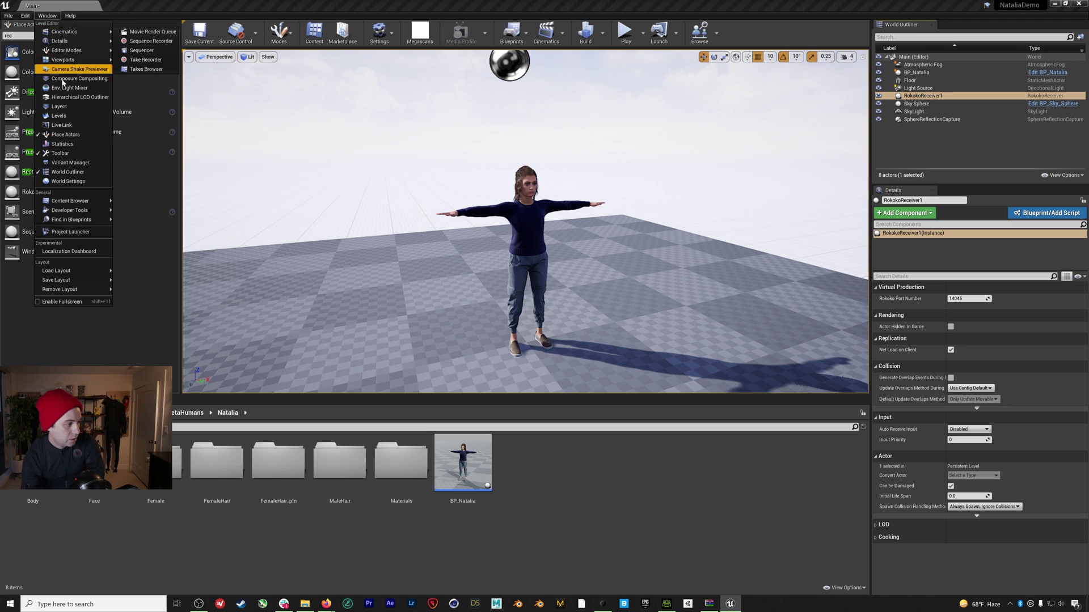
pyautogui.click(57, 113)
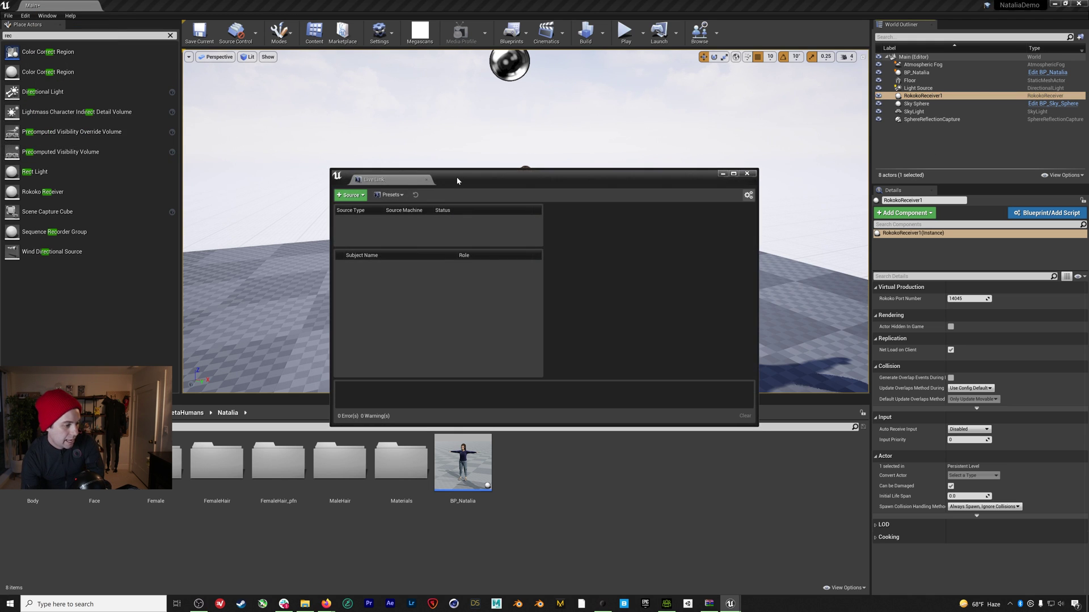
pyautogui.moveTo(457, 180); pyautogui.dragTo(334, 116)
pyautogui.click(226, 131)
pyautogui.moveTo(250, 151)
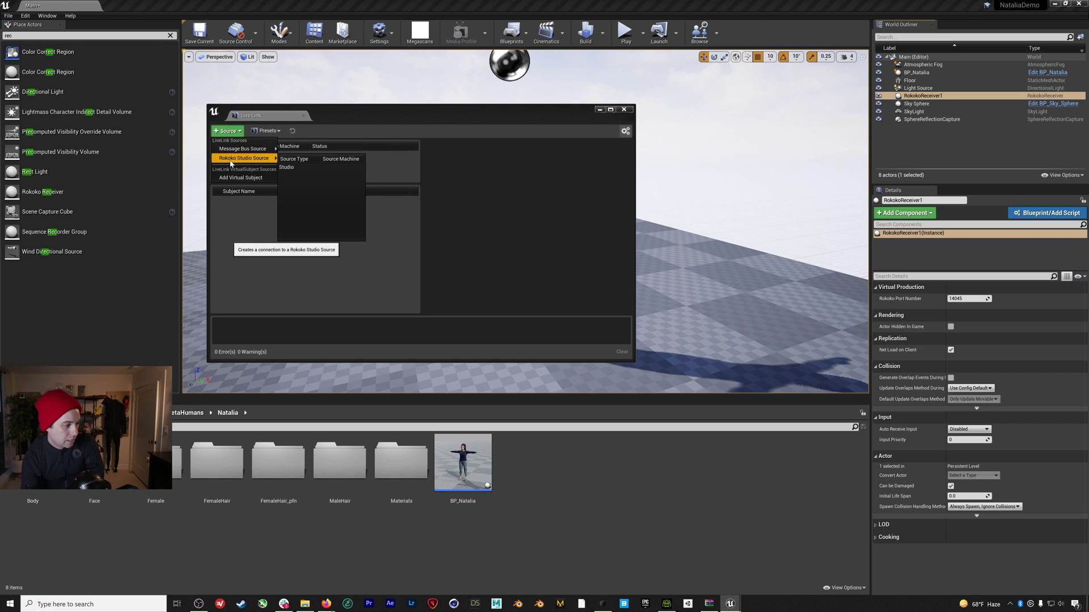
pyautogui.click(297, 164)
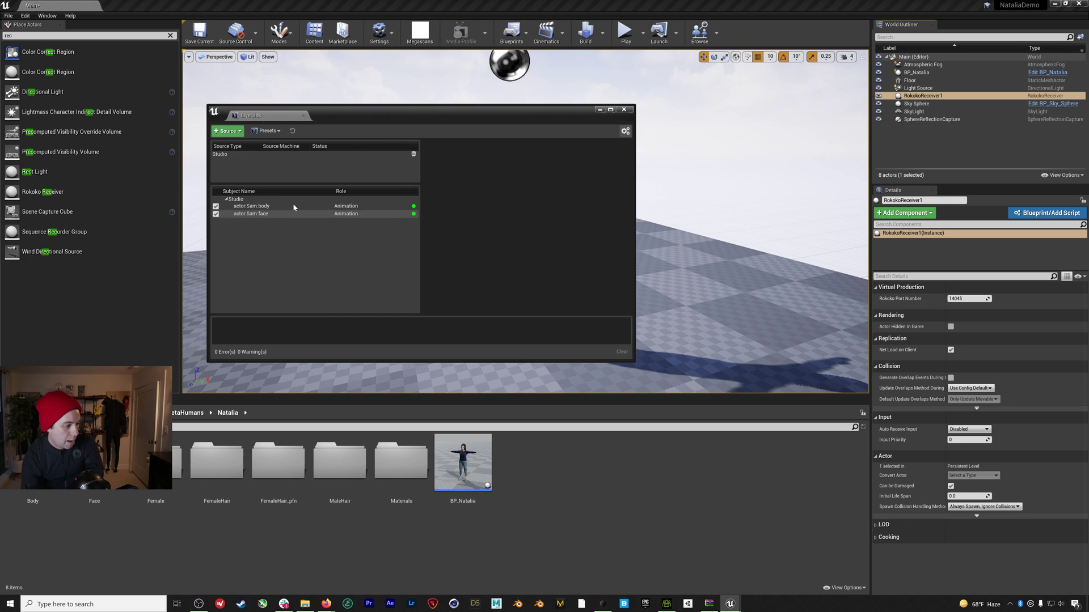
pyautogui.click(624, 109)
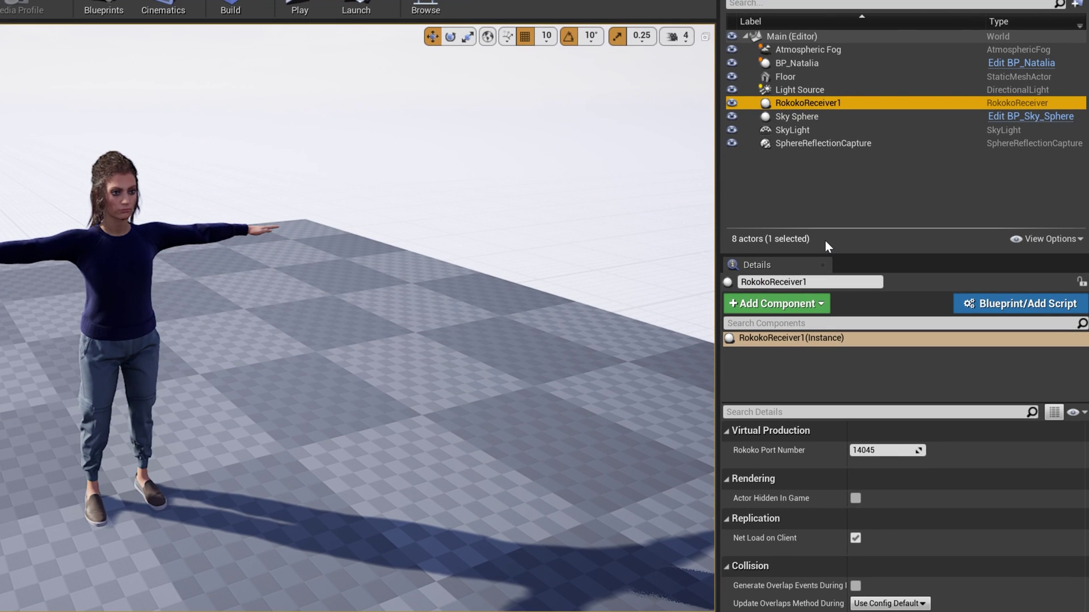
# Set BP_Natalia's LLink Face Subj to the streamed actor's face subject
pyautogui.click(819, 65)
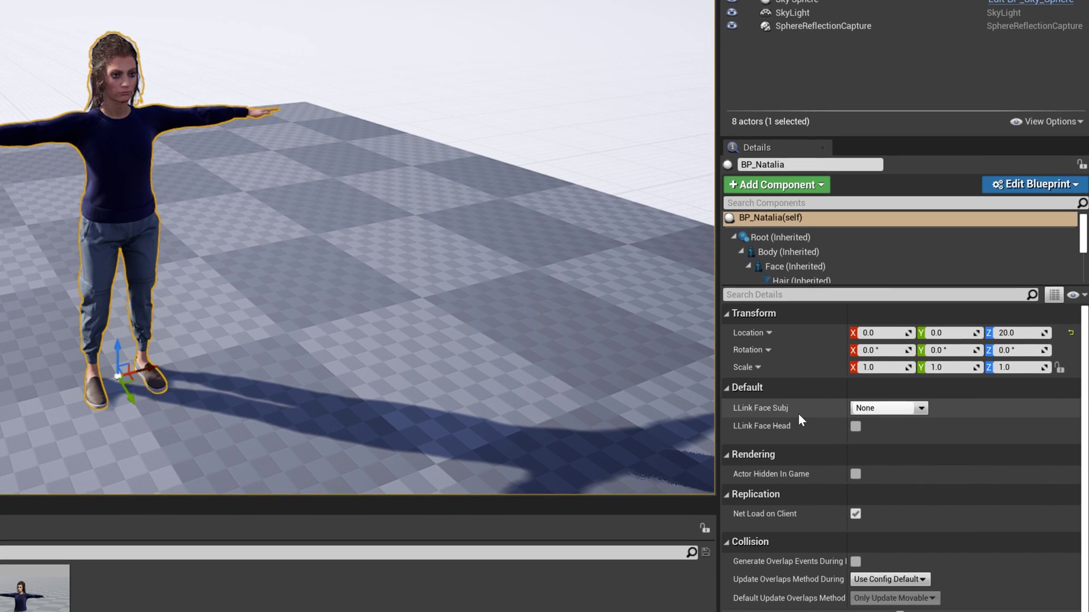
pyautogui.click(908, 408)
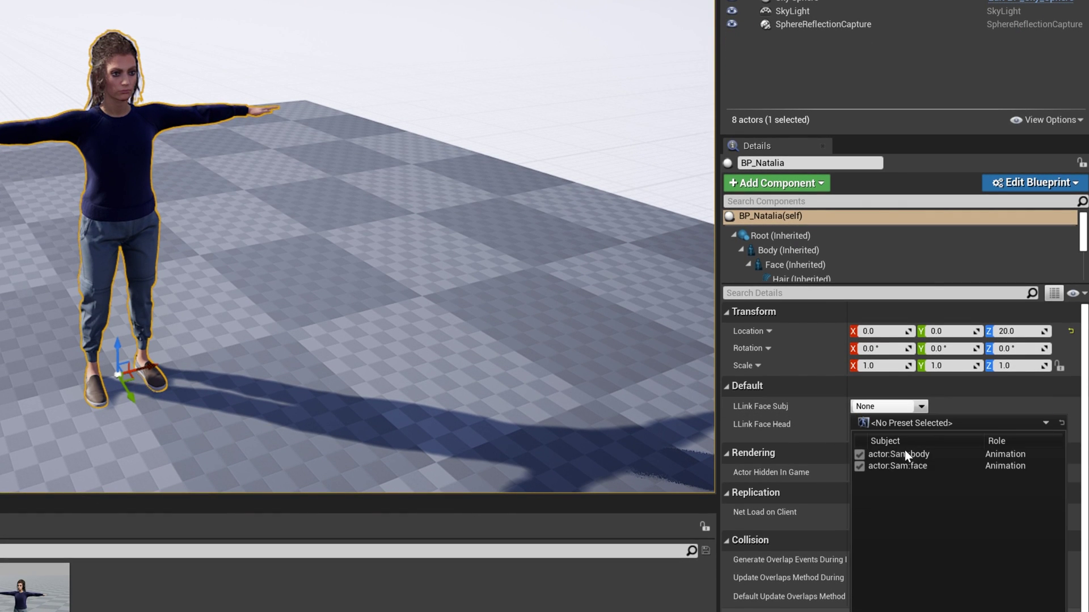
pyautogui.click(913, 465)
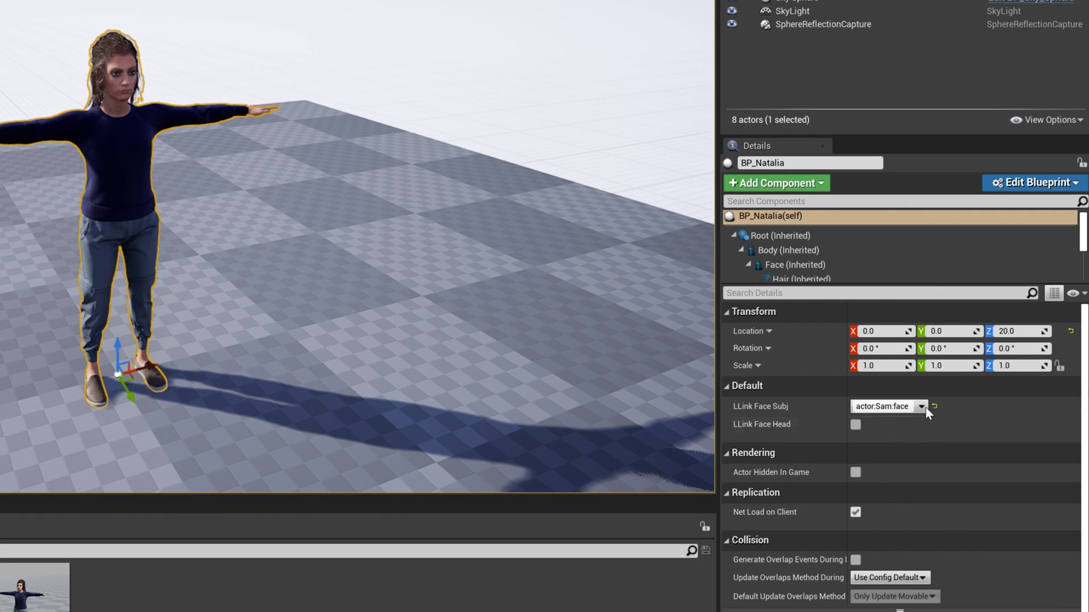
pyautogui.click(805, 2)
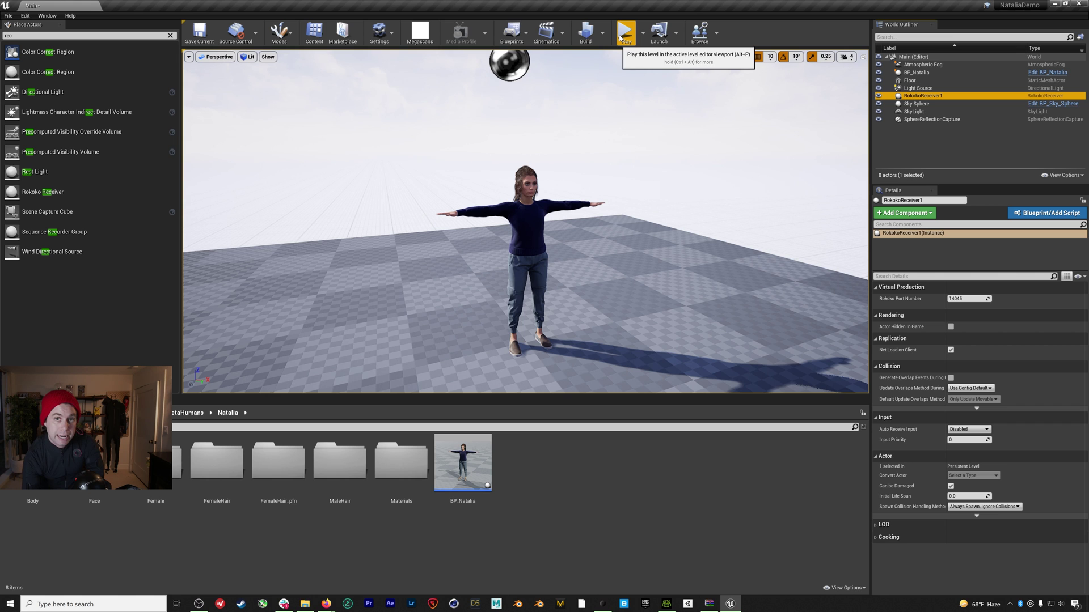
# Play the level to see Natalia follow the live stream, then exit with Shift+F1 and Esc
pyautogui.click(626, 35)
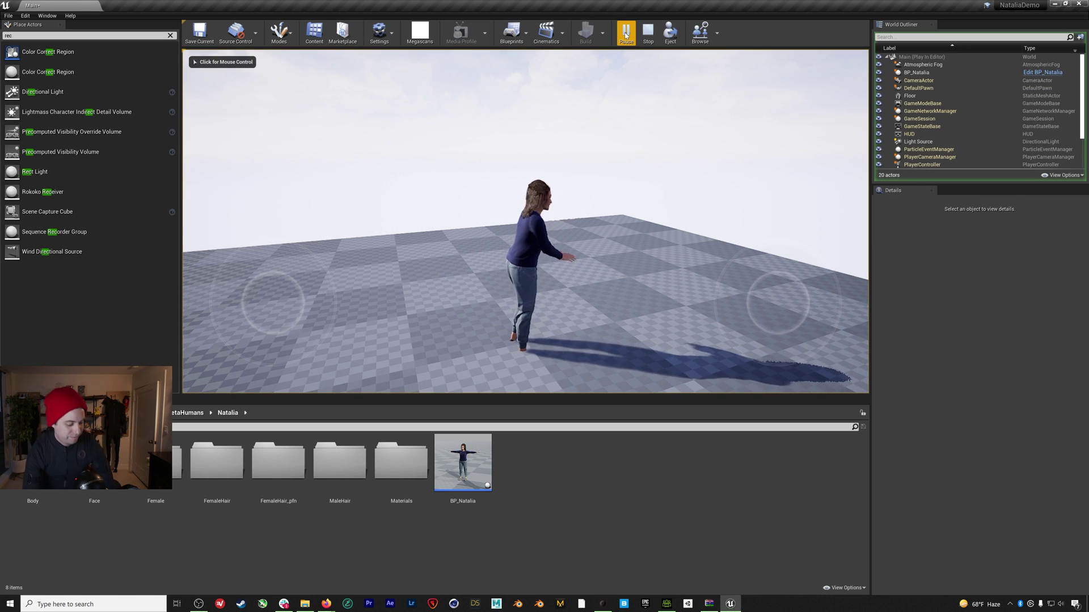
pyautogui.click(624, 187)
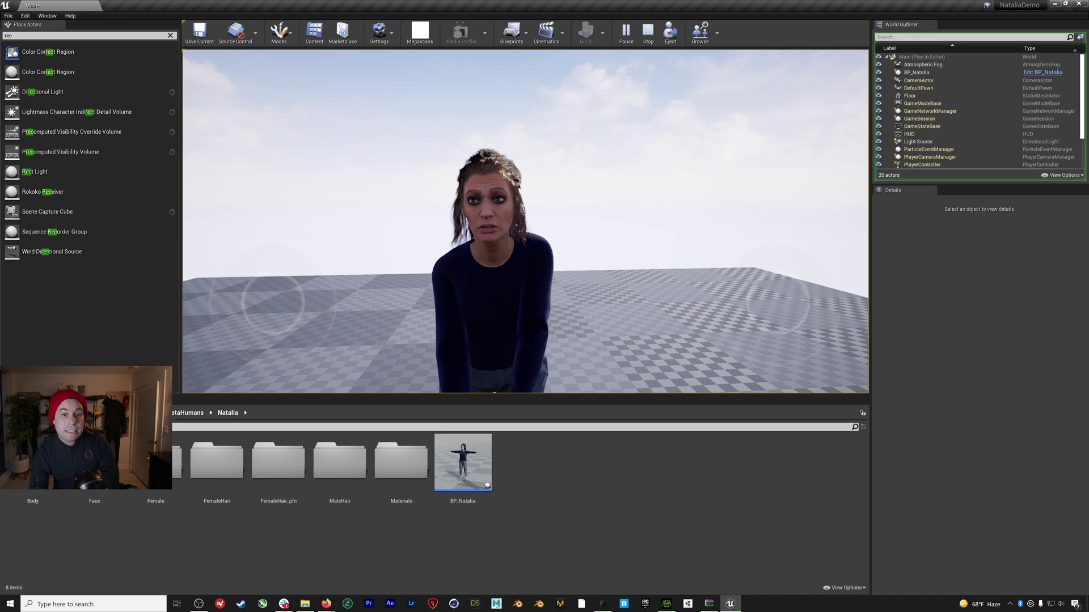
pyautogui.hotkey('shift', 'F1')
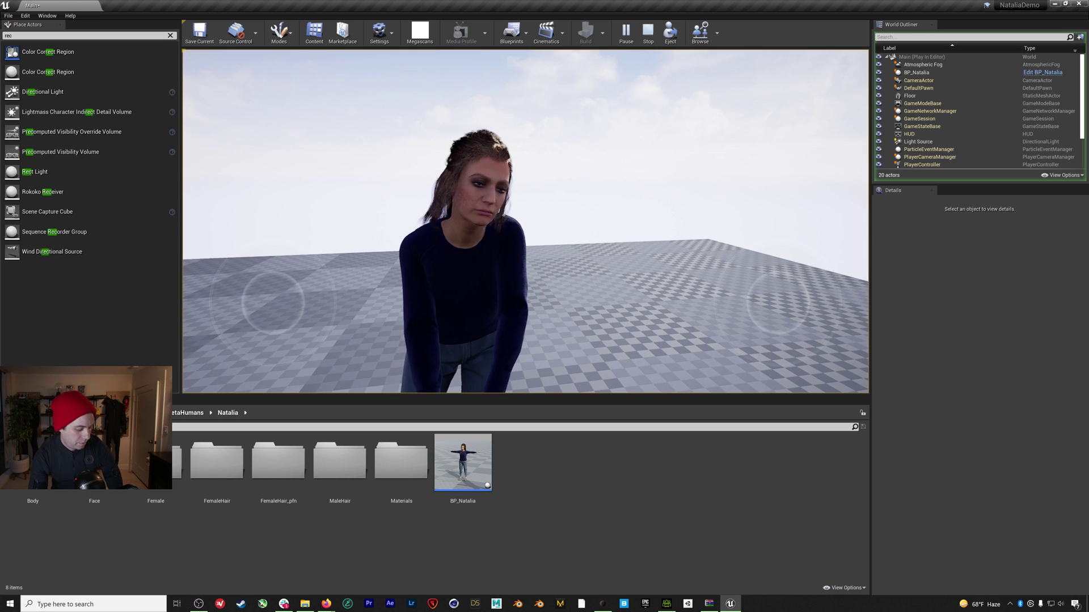
pyautogui.press('Escape')
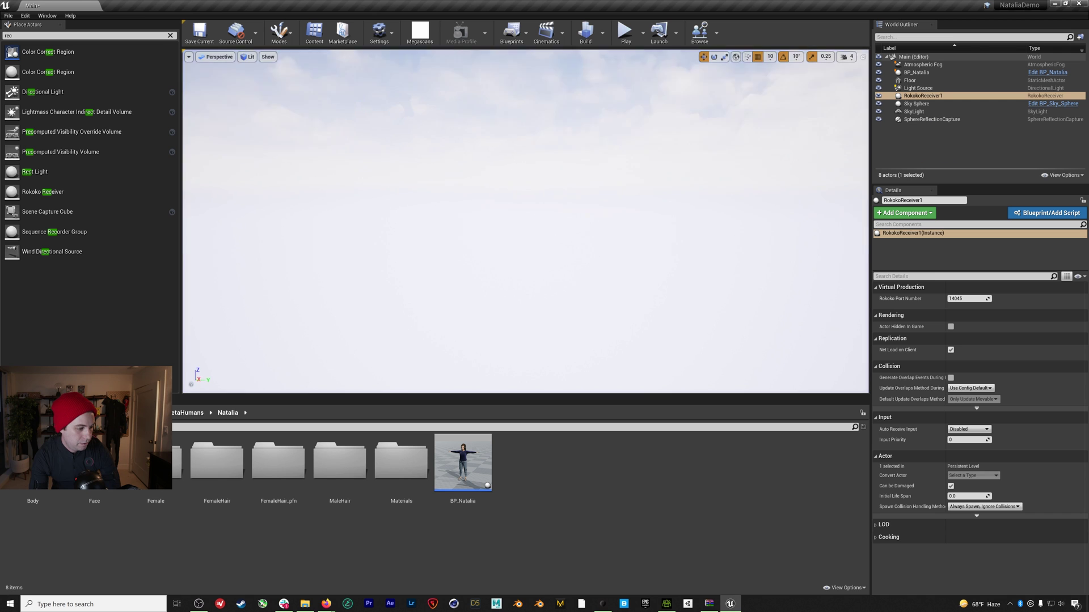
# Place a Cine Camera Actor and pilot it to frame Natalia in profile
pyautogui.moveTo(457, 180); pyautogui.dragTo(457, 180, button='right')
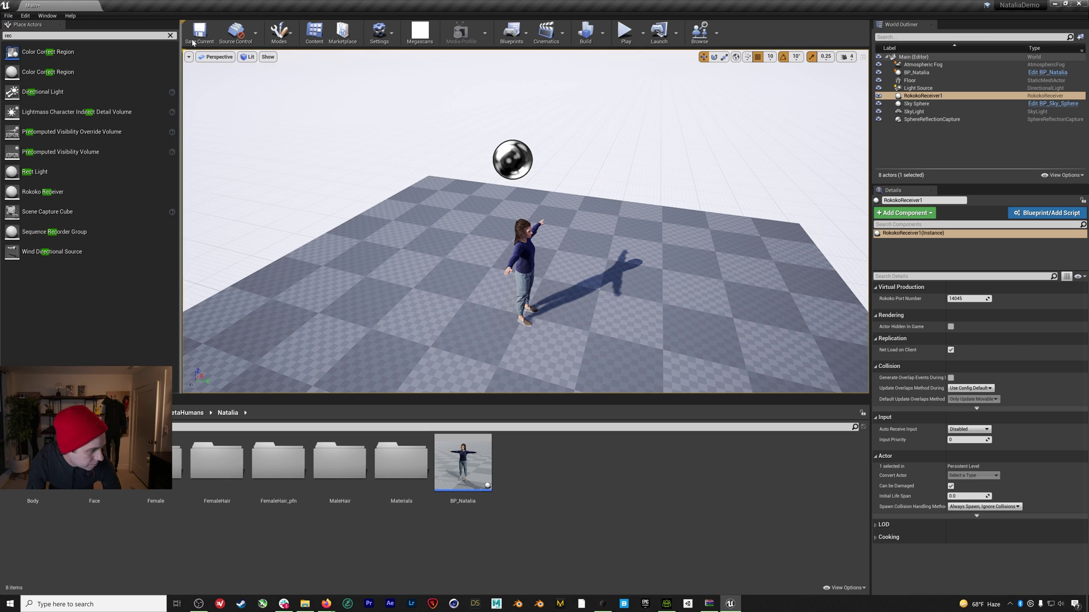
pyautogui.click(170, 37)
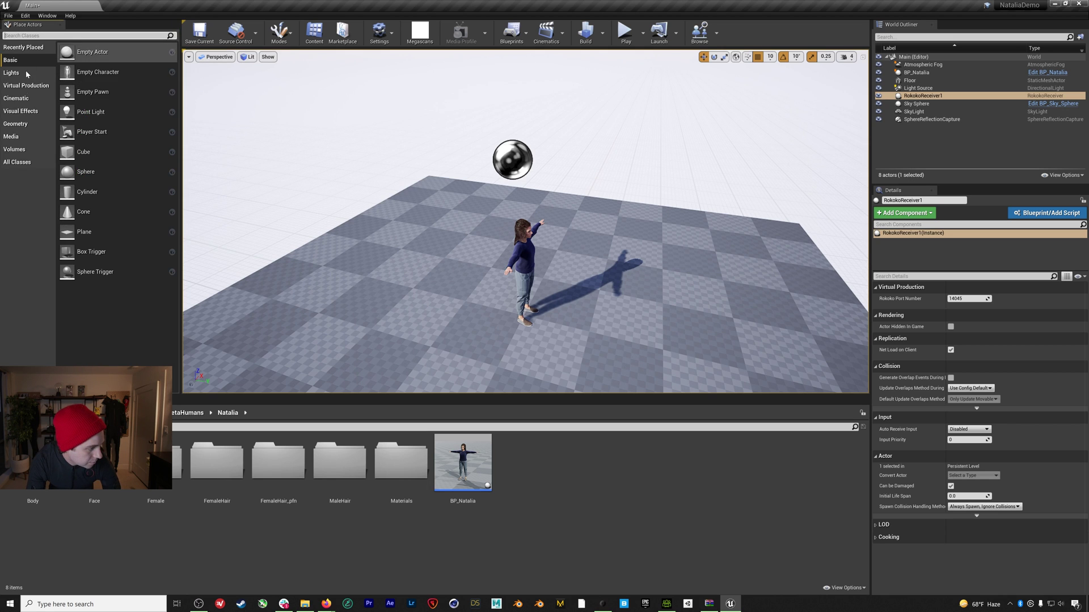
pyautogui.click(16, 98)
pyautogui.moveTo(98, 94); pyautogui.dragTo(618, 343)
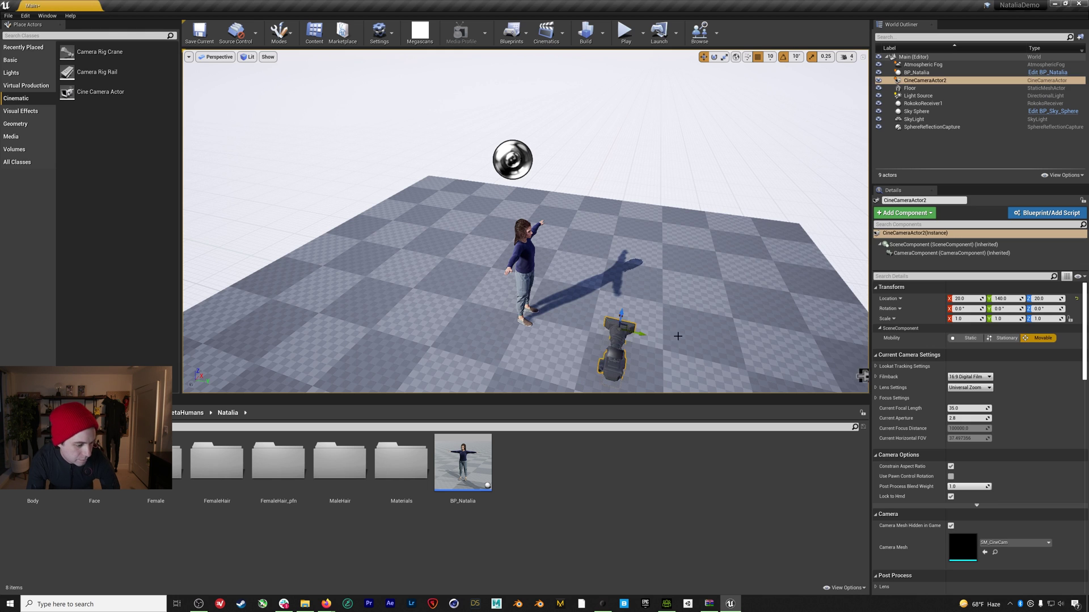
pyautogui.click(216, 57)
pyautogui.click(234, 151)
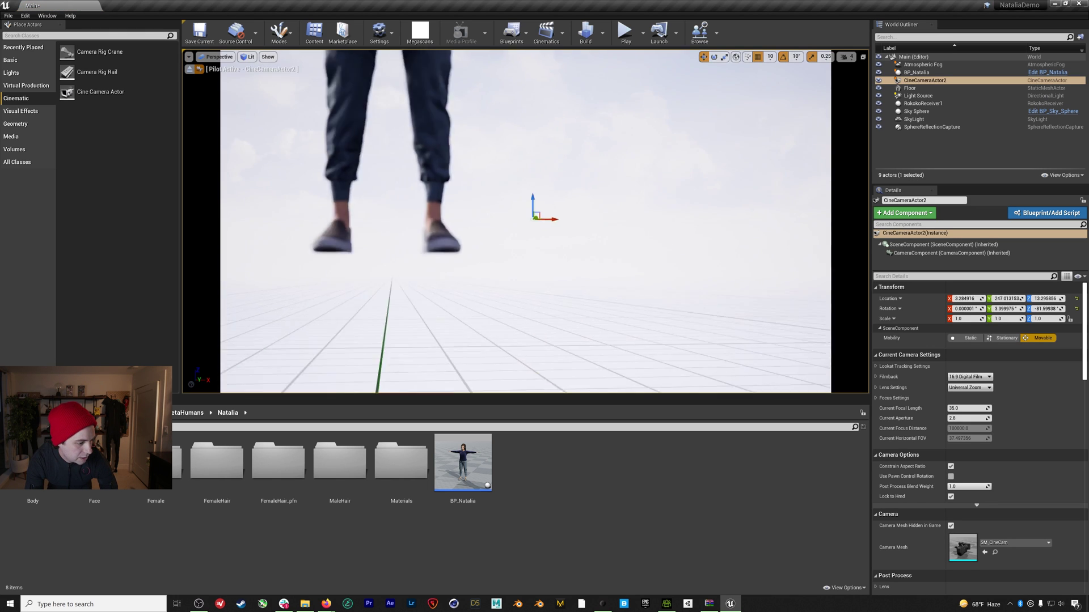
pyautogui.click(846, 57)
pyautogui.moveTo(737, 227); pyautogui.dragTo(717, 231, button='right')
# Set the camera's manual focus by eyedropping the character, then stop piloting
pyautogui.click(893, 398)
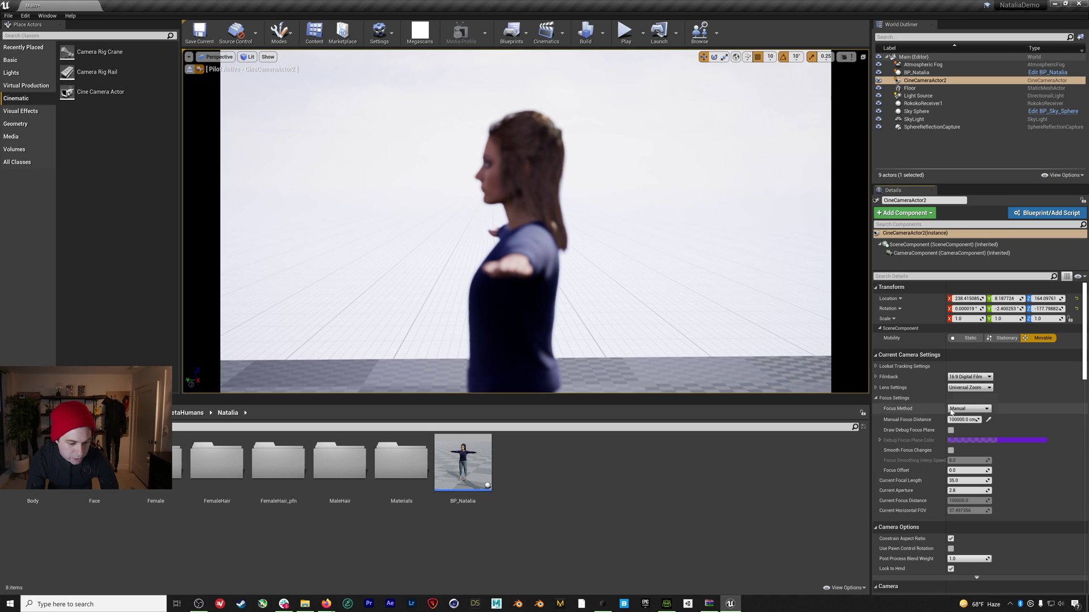
pyautogui.click(988, 420)
pyautogui.click(511, 227)
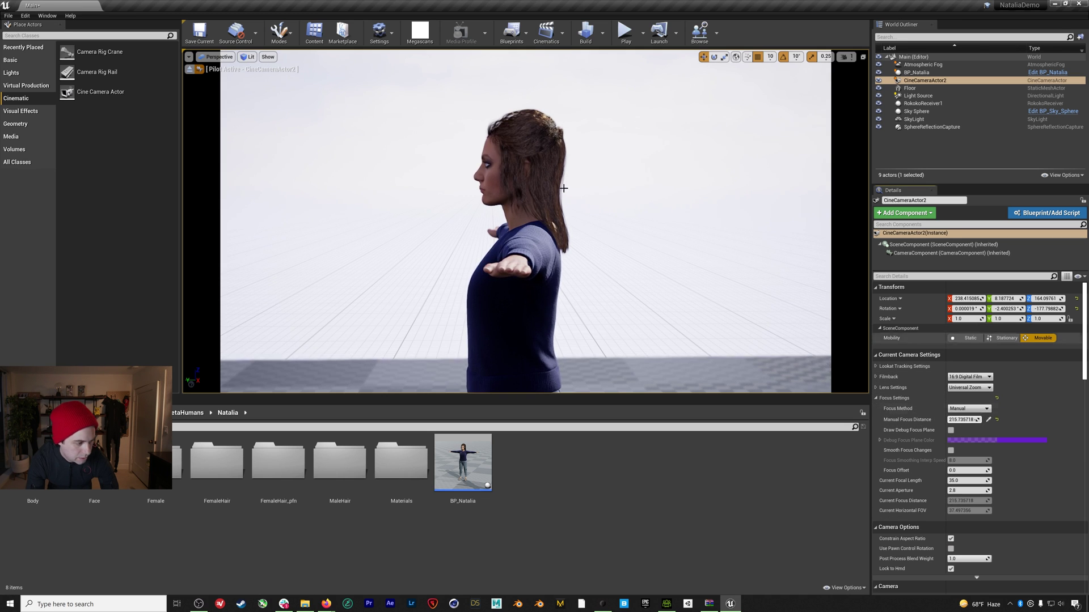
pyautogui.click(190, 69)
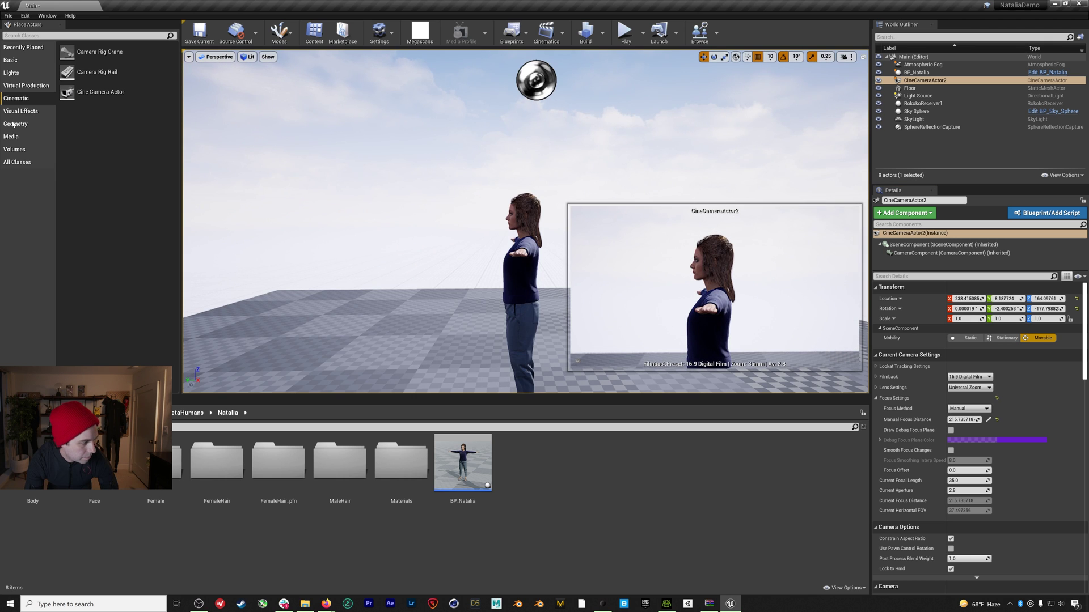
# Place a Plane from Basic actors, rotate it -90° upright, and slide it along X behind Natalia
pyautogui.click(39, 60)
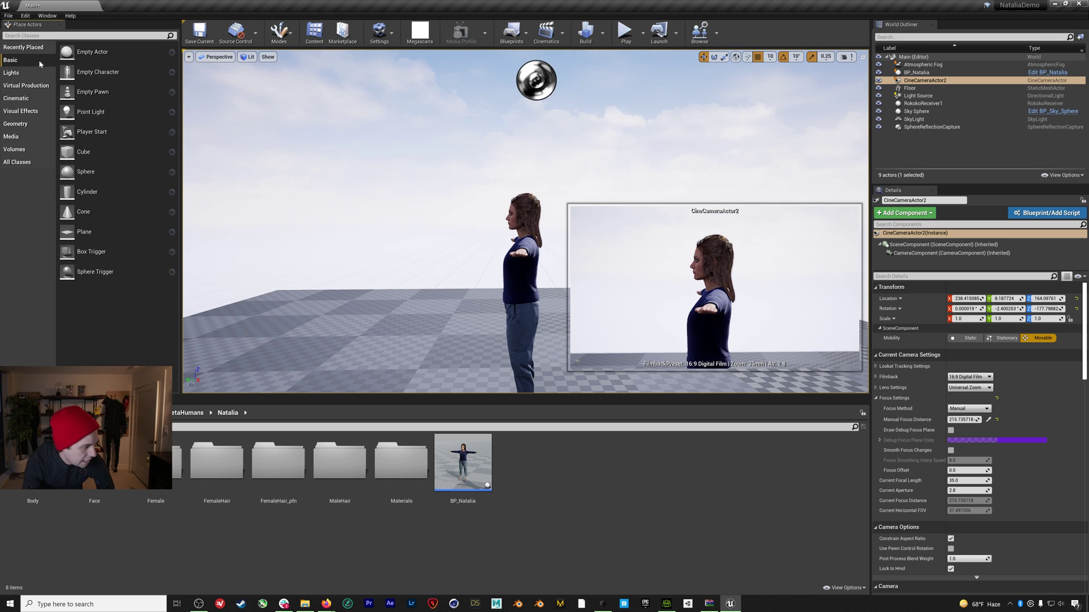
pyautogui.moveTo(84, 232); pyautogui.dragTo(584, 326)
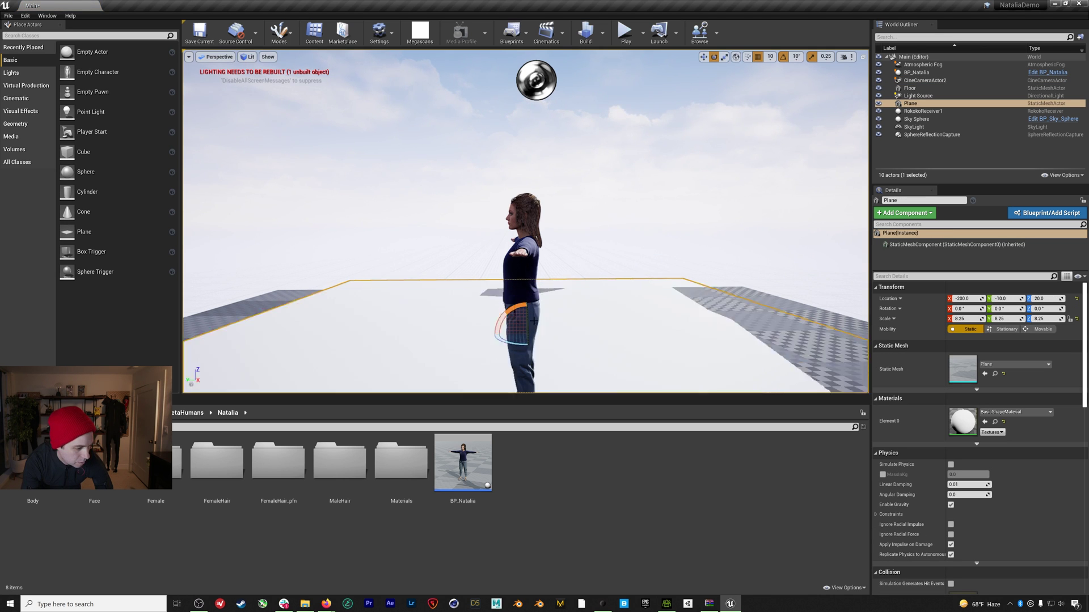
pyautogui.moveTo(527, 352); pyautogui.dragTo(527, 379)
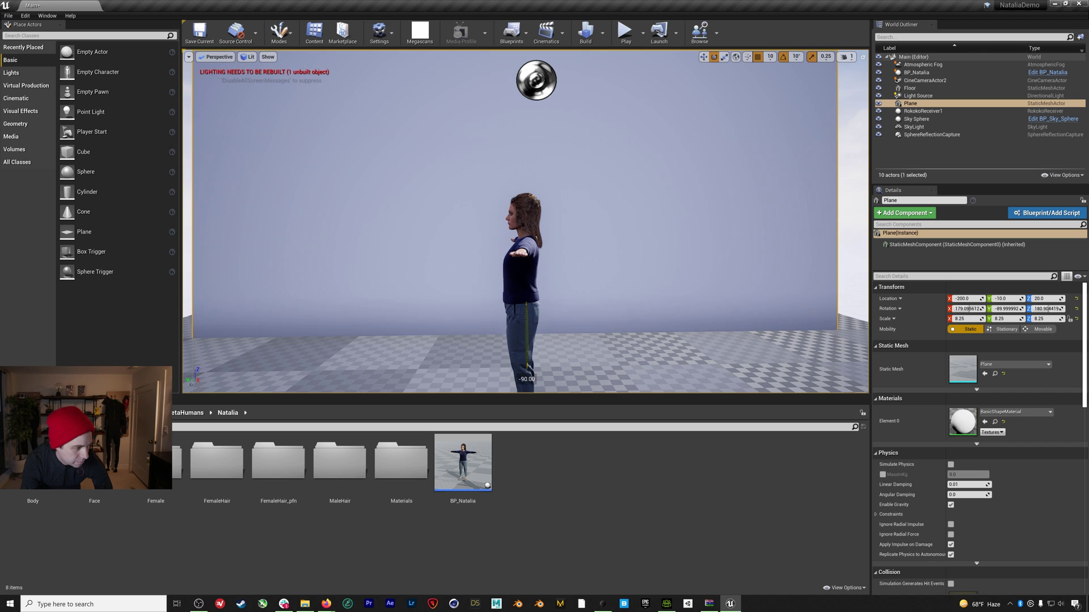
pyautogui.press('w')
pyautogui.moveTo(527, 337); pyautogui.dragTo(559, 355)
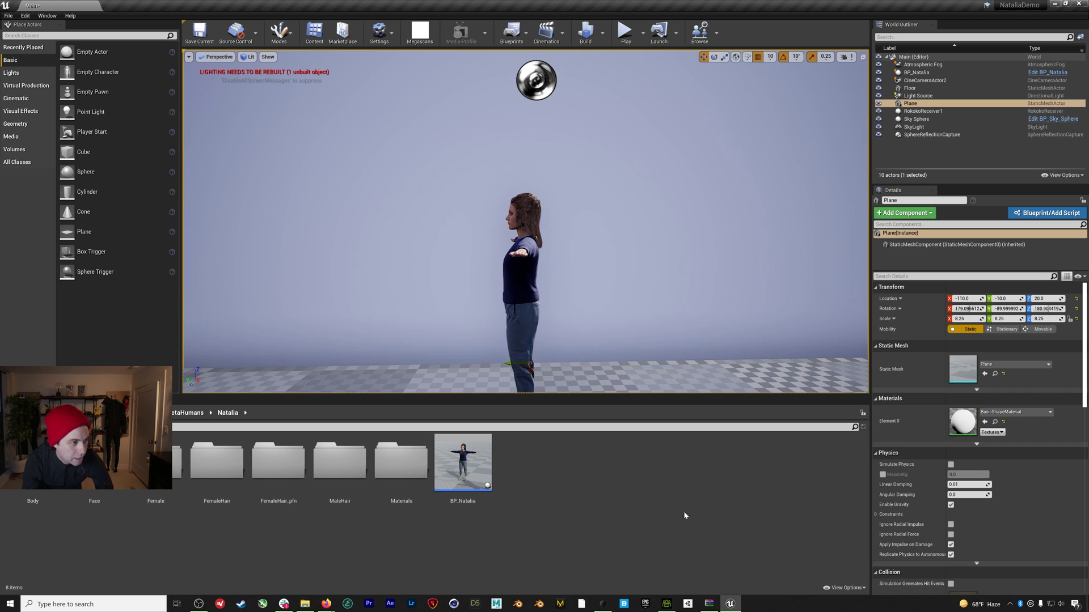
# Create a new material asset named NewMaterial in the Content Browser and open it
pyautogui.rightClick(634, 516)
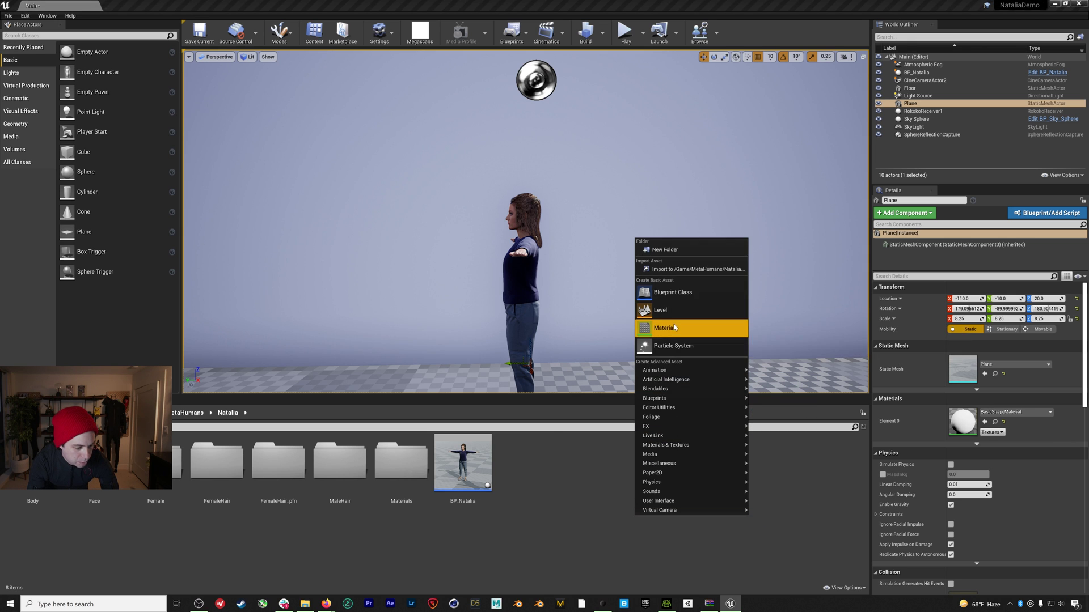
pyautogui.click(694, 332)
pyautogui.press('Return')
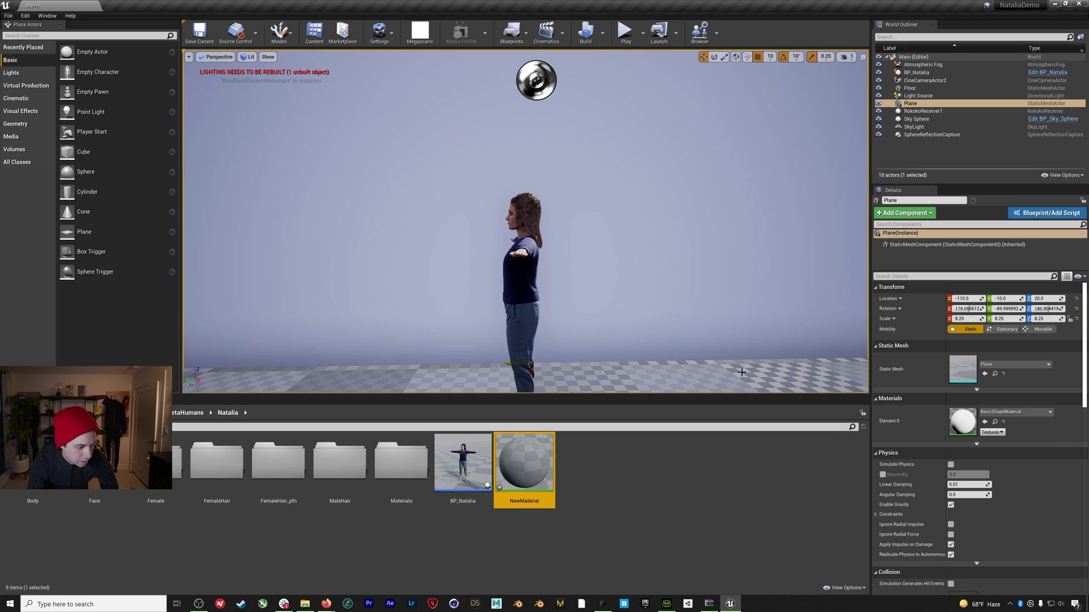
pyautogui.doubleClick(536, 457)
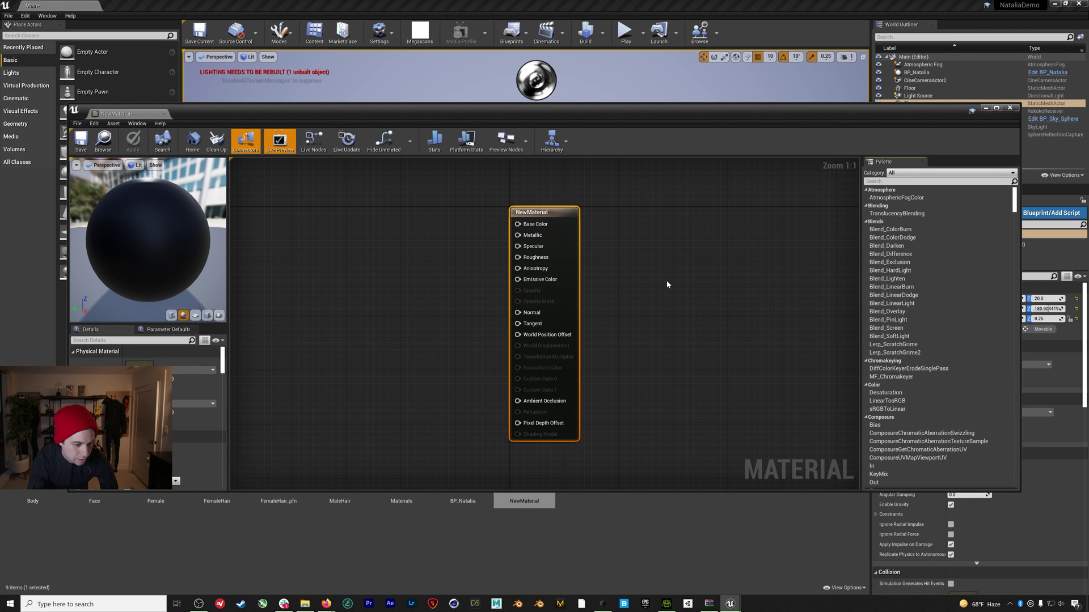
# Add a Constant3Vector colour node to the NewMaterial graph
pyautogui.rightClick(445, 235)
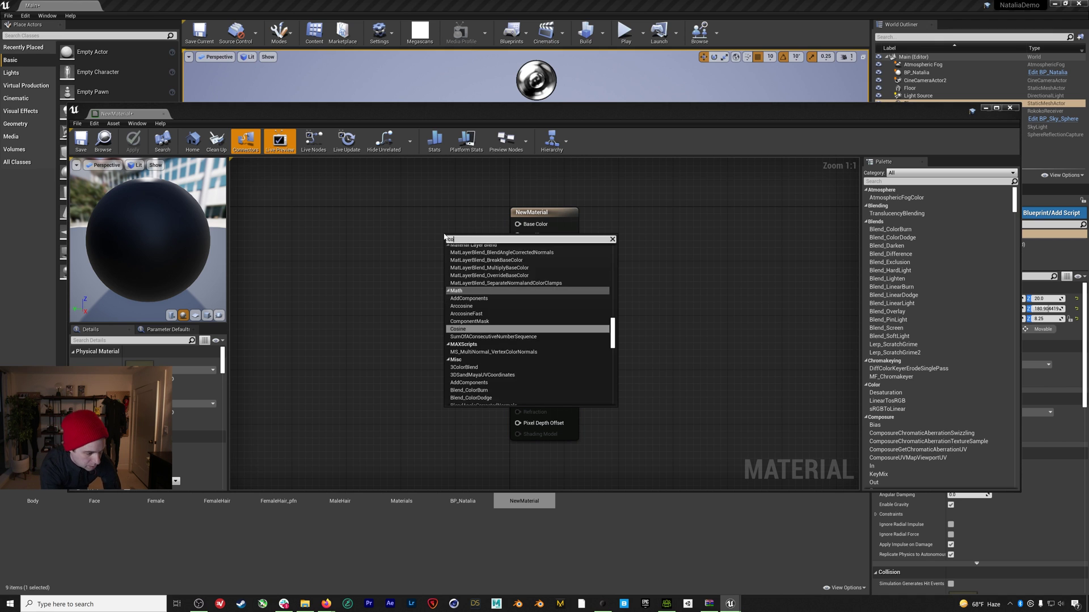
pyautogui.press('Escape')
pyautogui.click(444, 237)
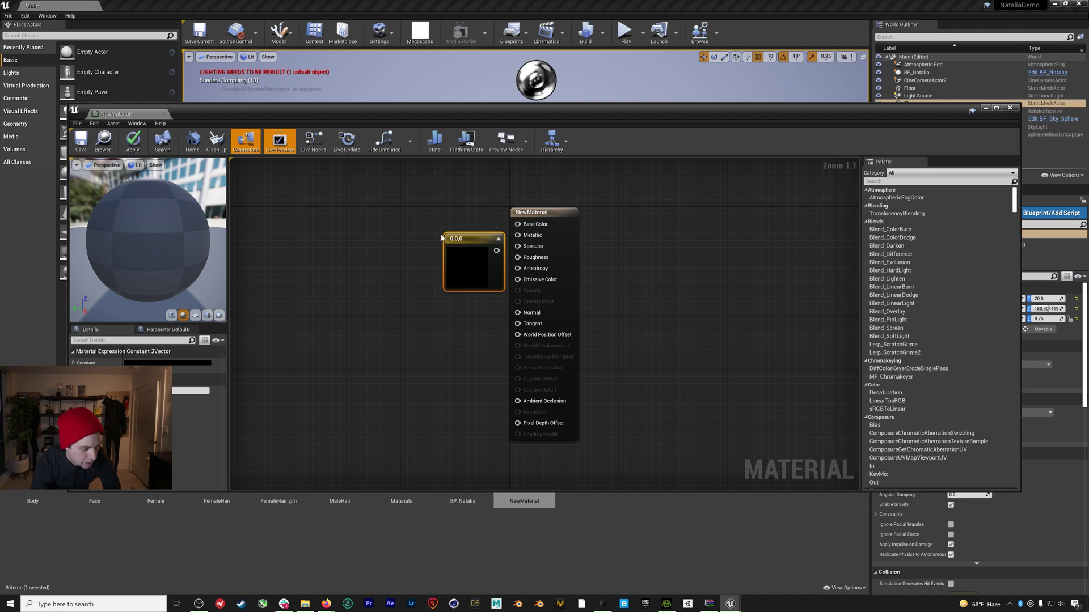
pyautogui.moveTo(493, 250); pyautogui.dragTo(517, 224)
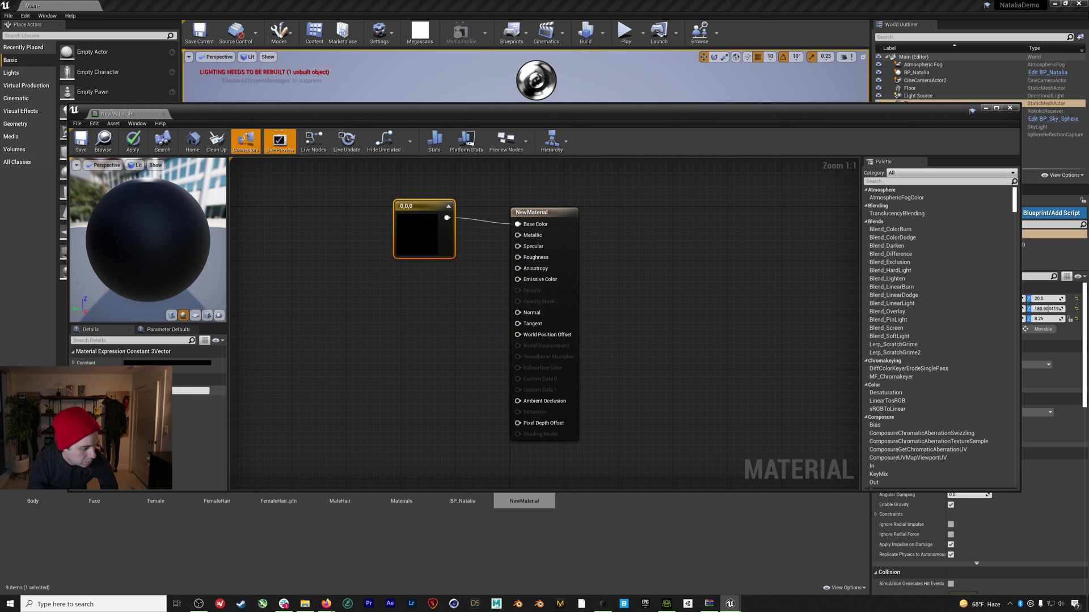
# Set the constant to a bright pure green and apply the material changes
pyautogui.click(192, 363)
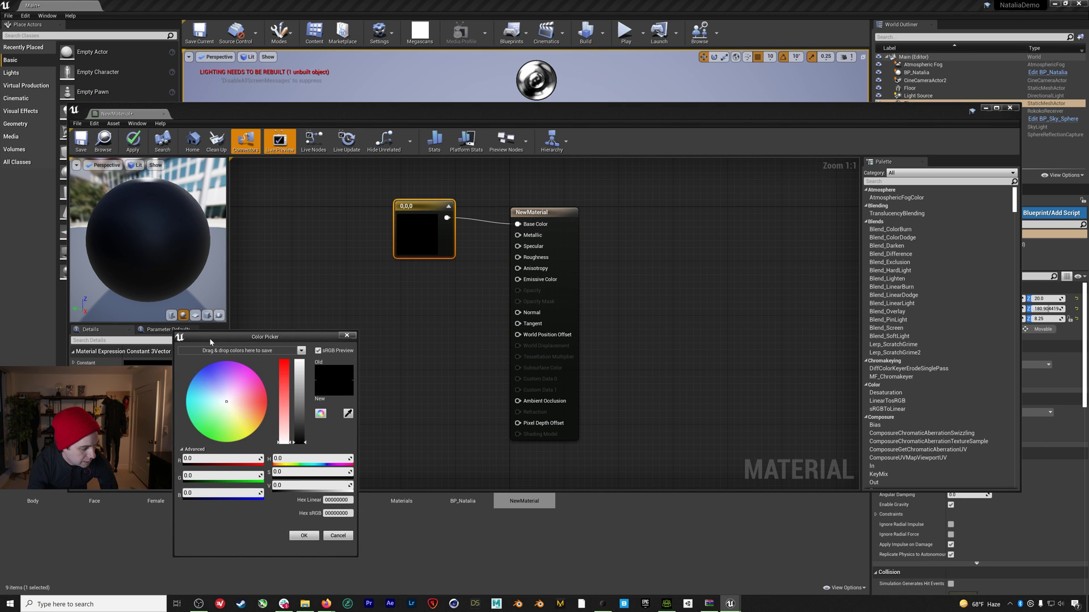
pyautogui.click(217, 441)
pyautogui.moveTo(299, 406); pyautogui.dragTo(300, 371)
pyautogui.moveTo(213, 441); pyautogui.dragTo(208, 440)
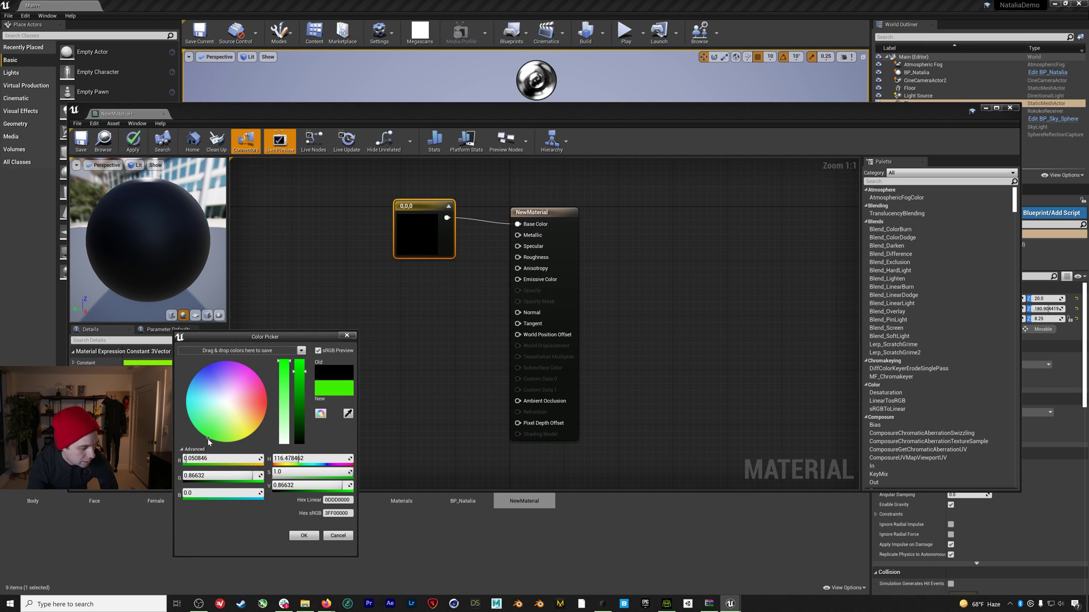
pyautogui.click(303, 536)
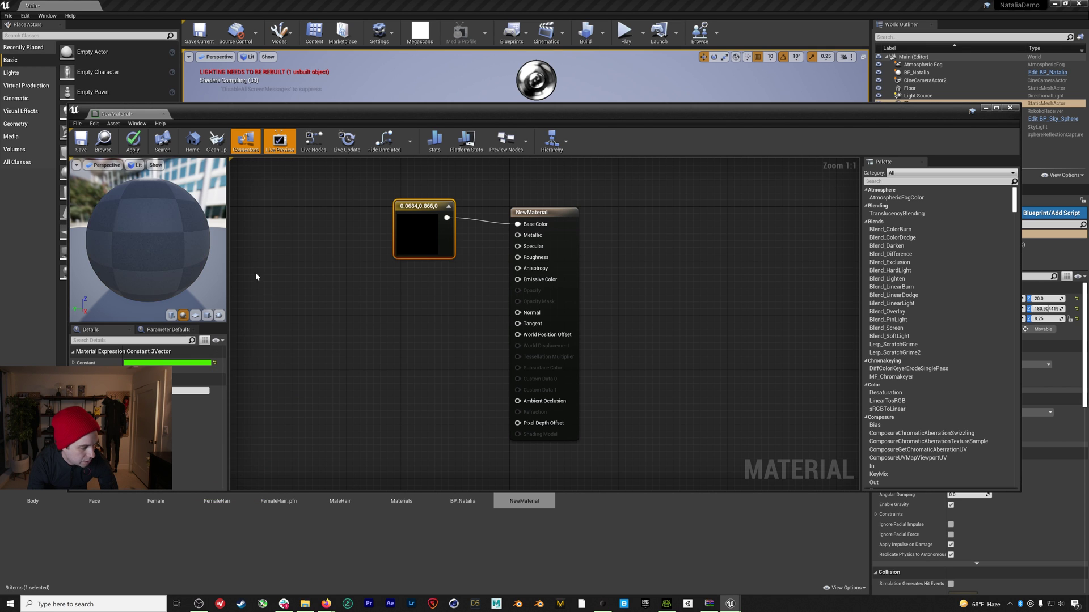
pyautogui.click(131, 142)
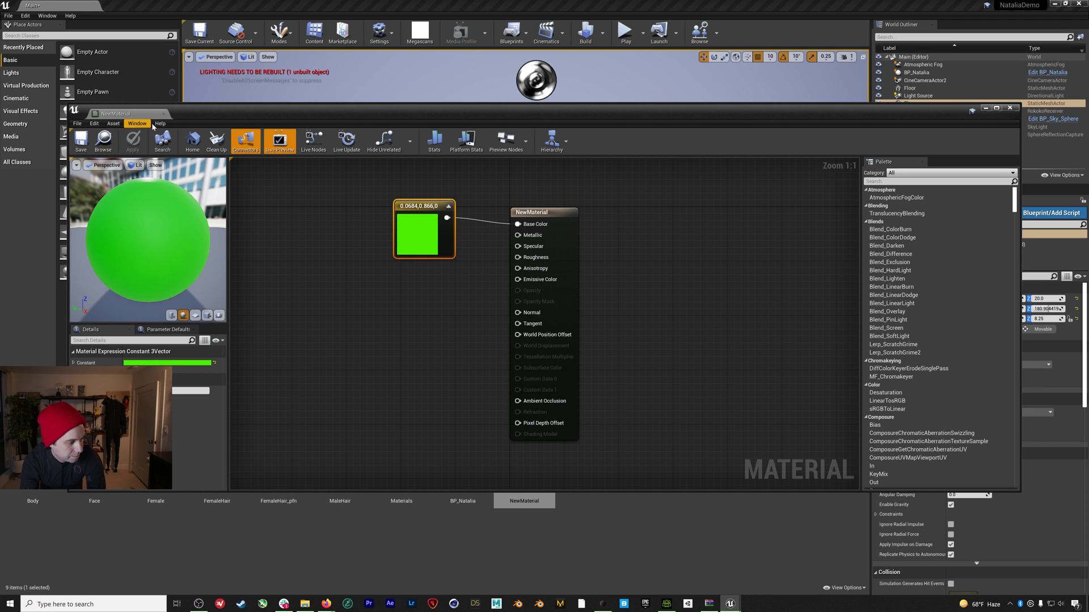
pyautogui.click(340, 505)
# Drop NewMaterial onto the backdrop plane, start Play, and view through CineCameraActor2
pyautogui.moveTo(547, 468); pyautogui.dragTo(663, 211)
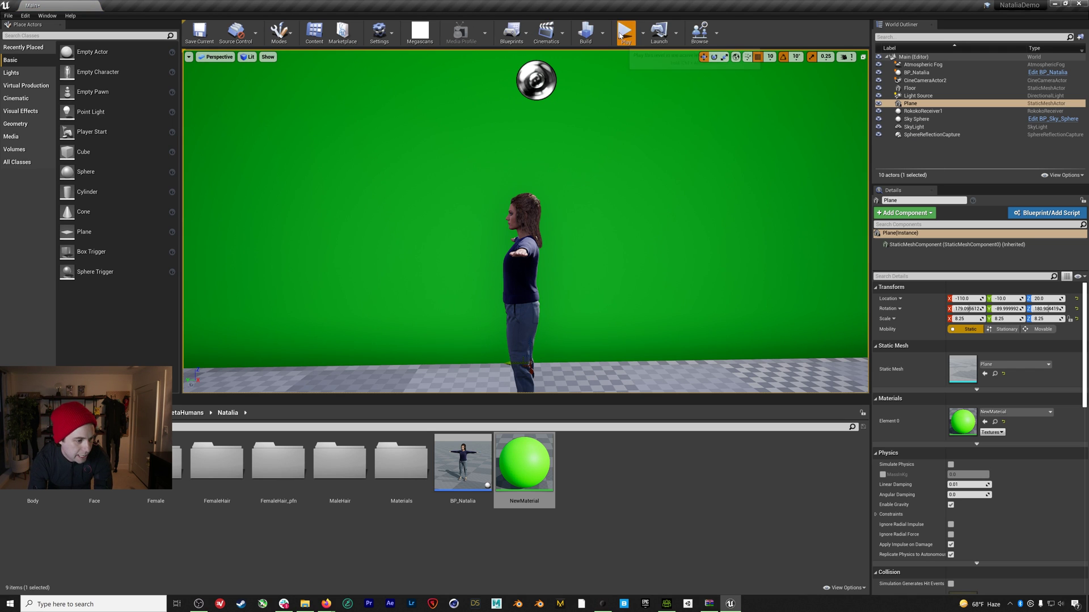
pyautogui.click(624, 33)
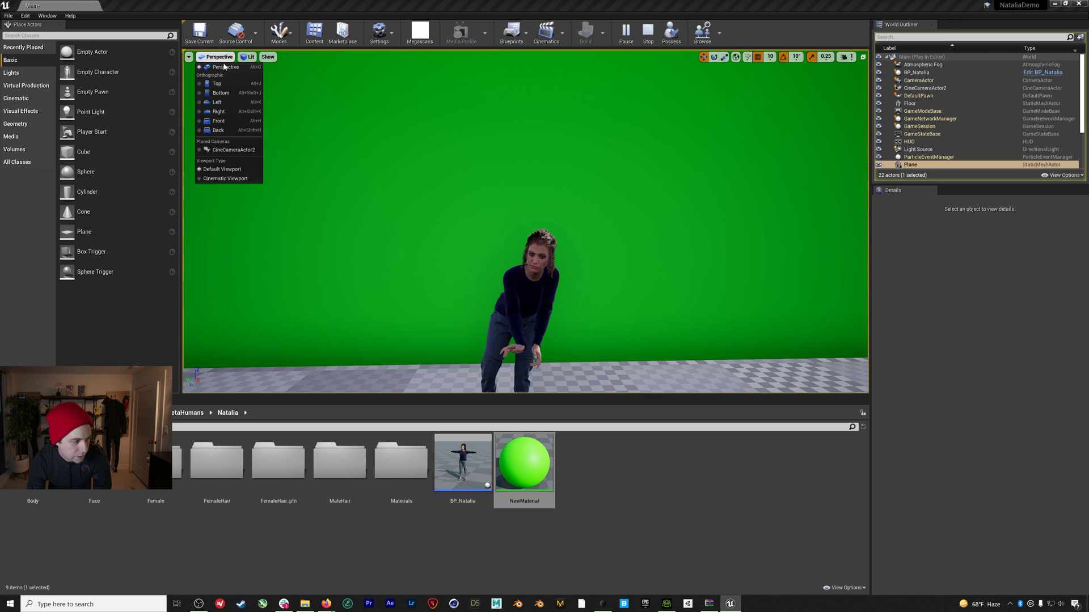
pyautogui.click(224, 150)
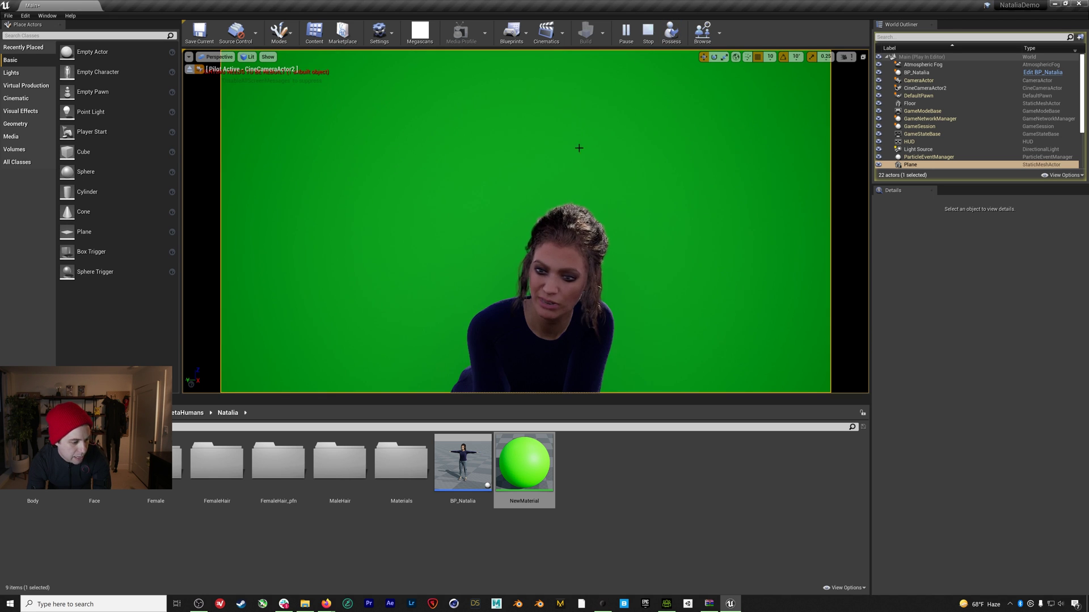